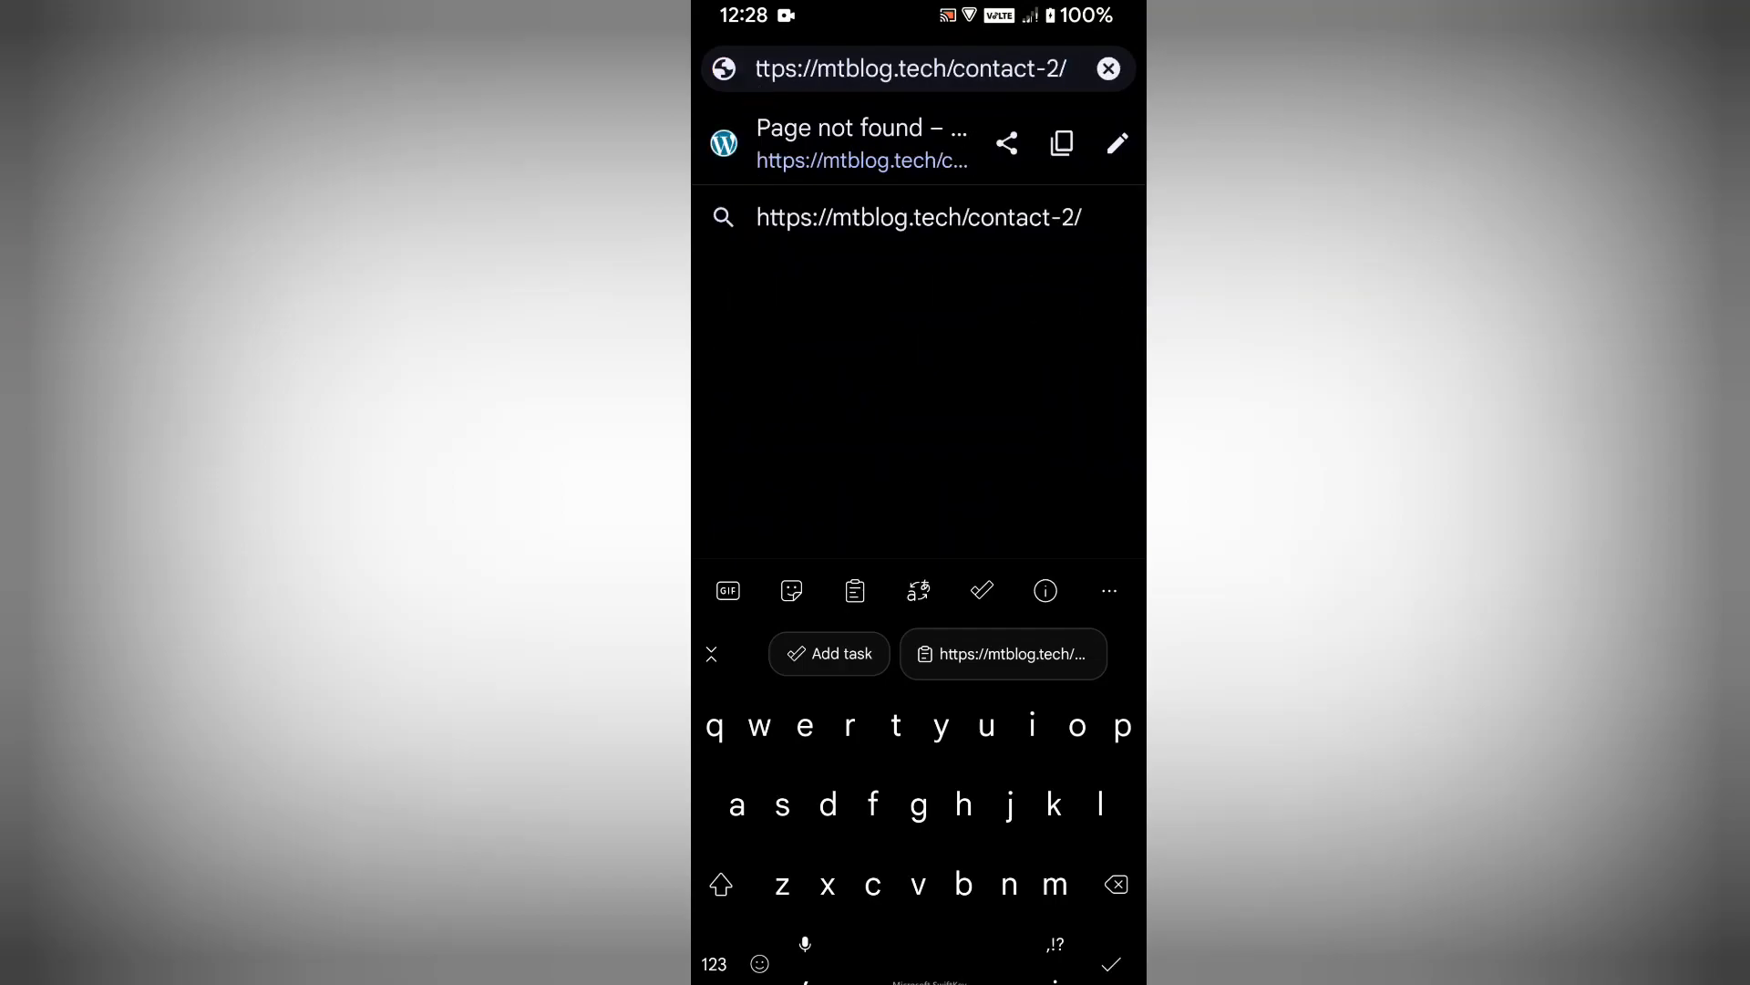
Confirm mtblog.tech/contact-2/ shows the not-found error while the footer Contact page loads fine
key(Return)
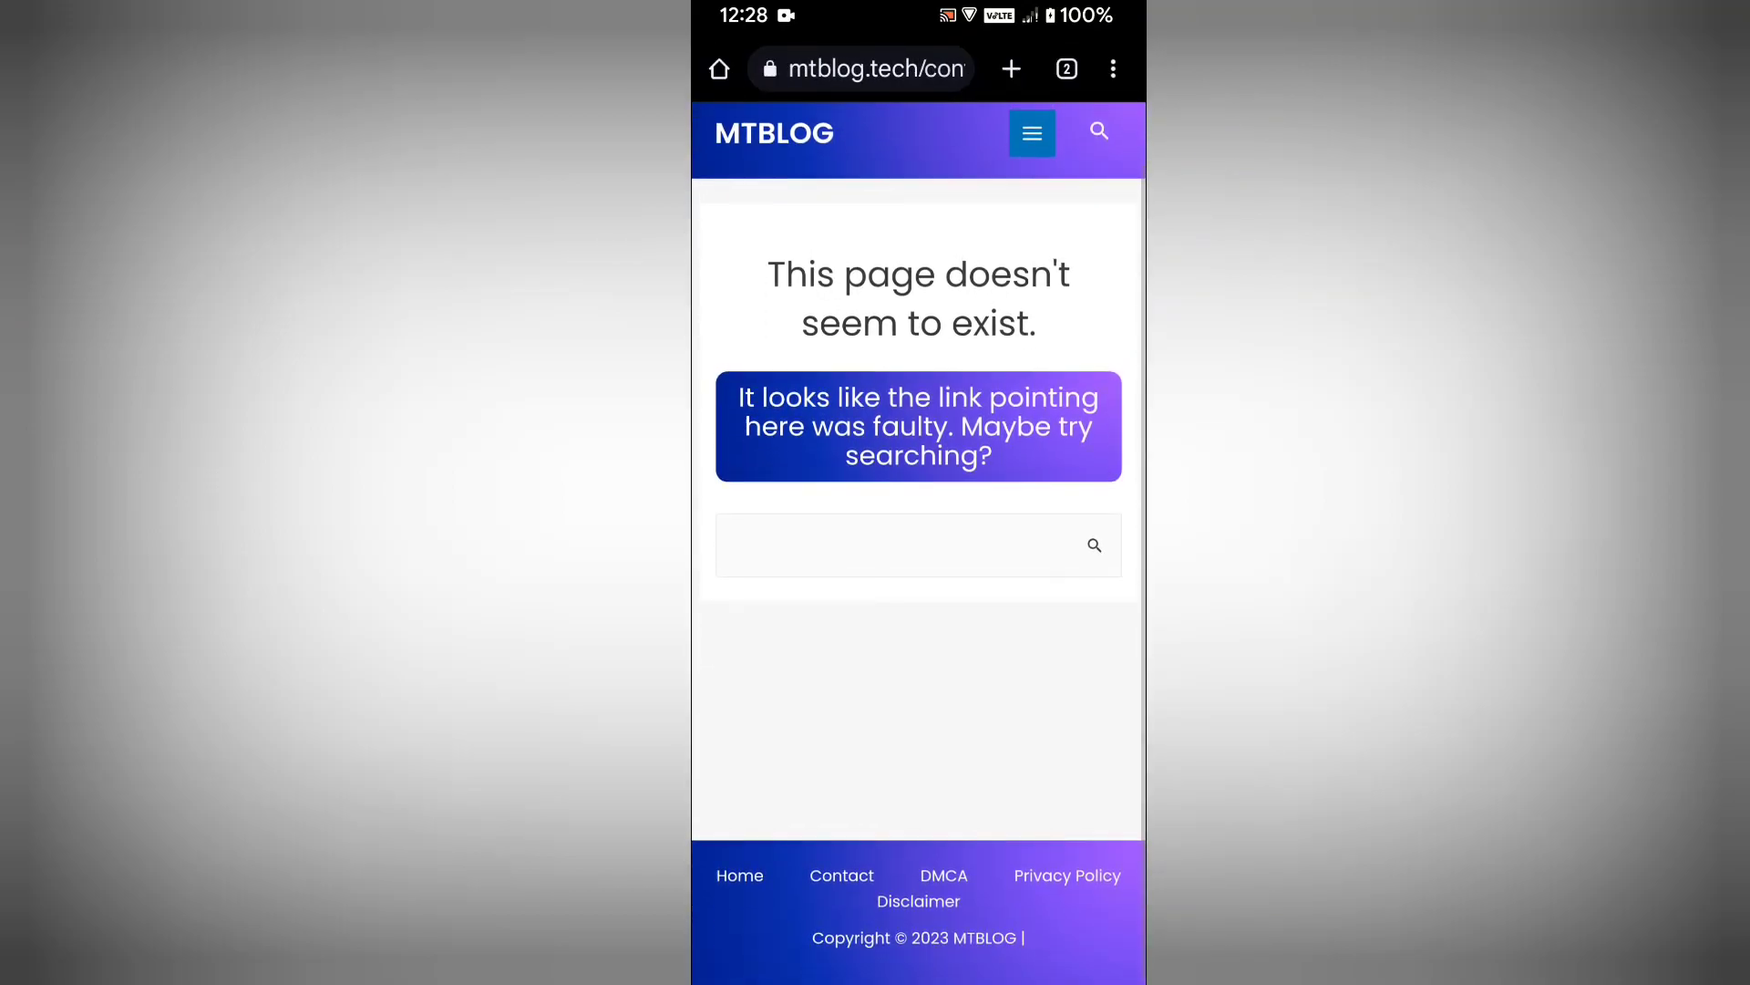
click(842, 876)
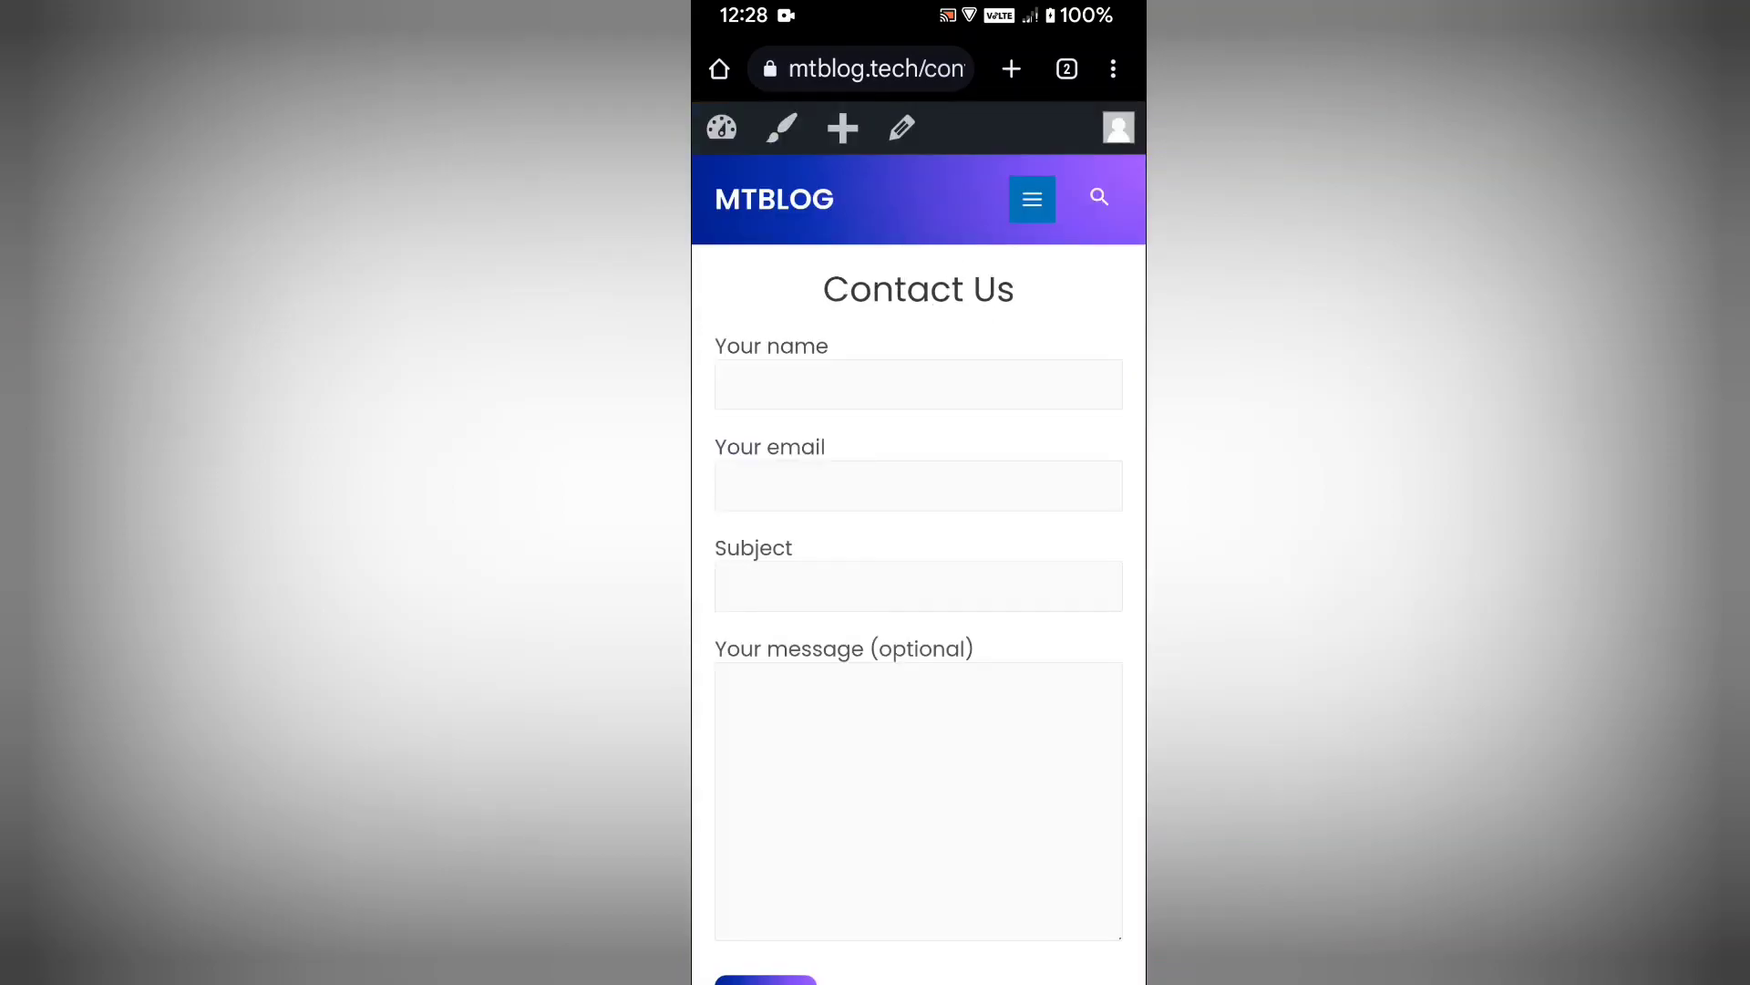
scroll(919, 616, down, 3)
scroll(919, 616, up, 3)
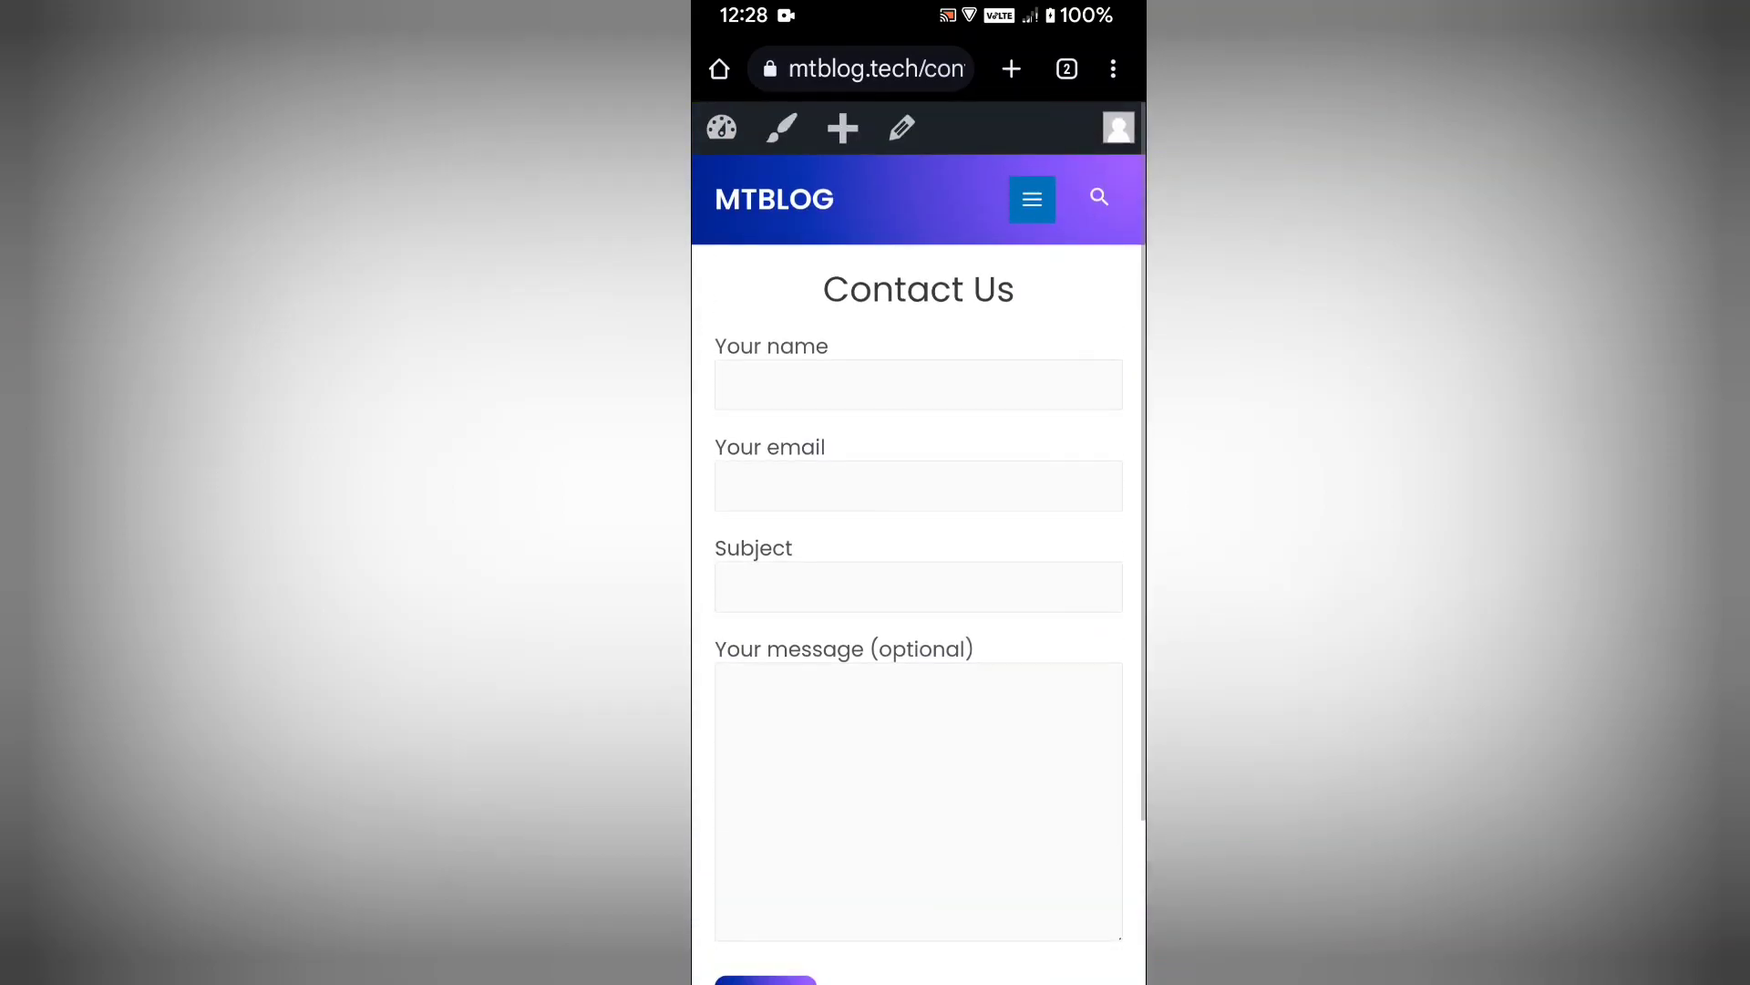
click(876, 68)
click(750, 143)
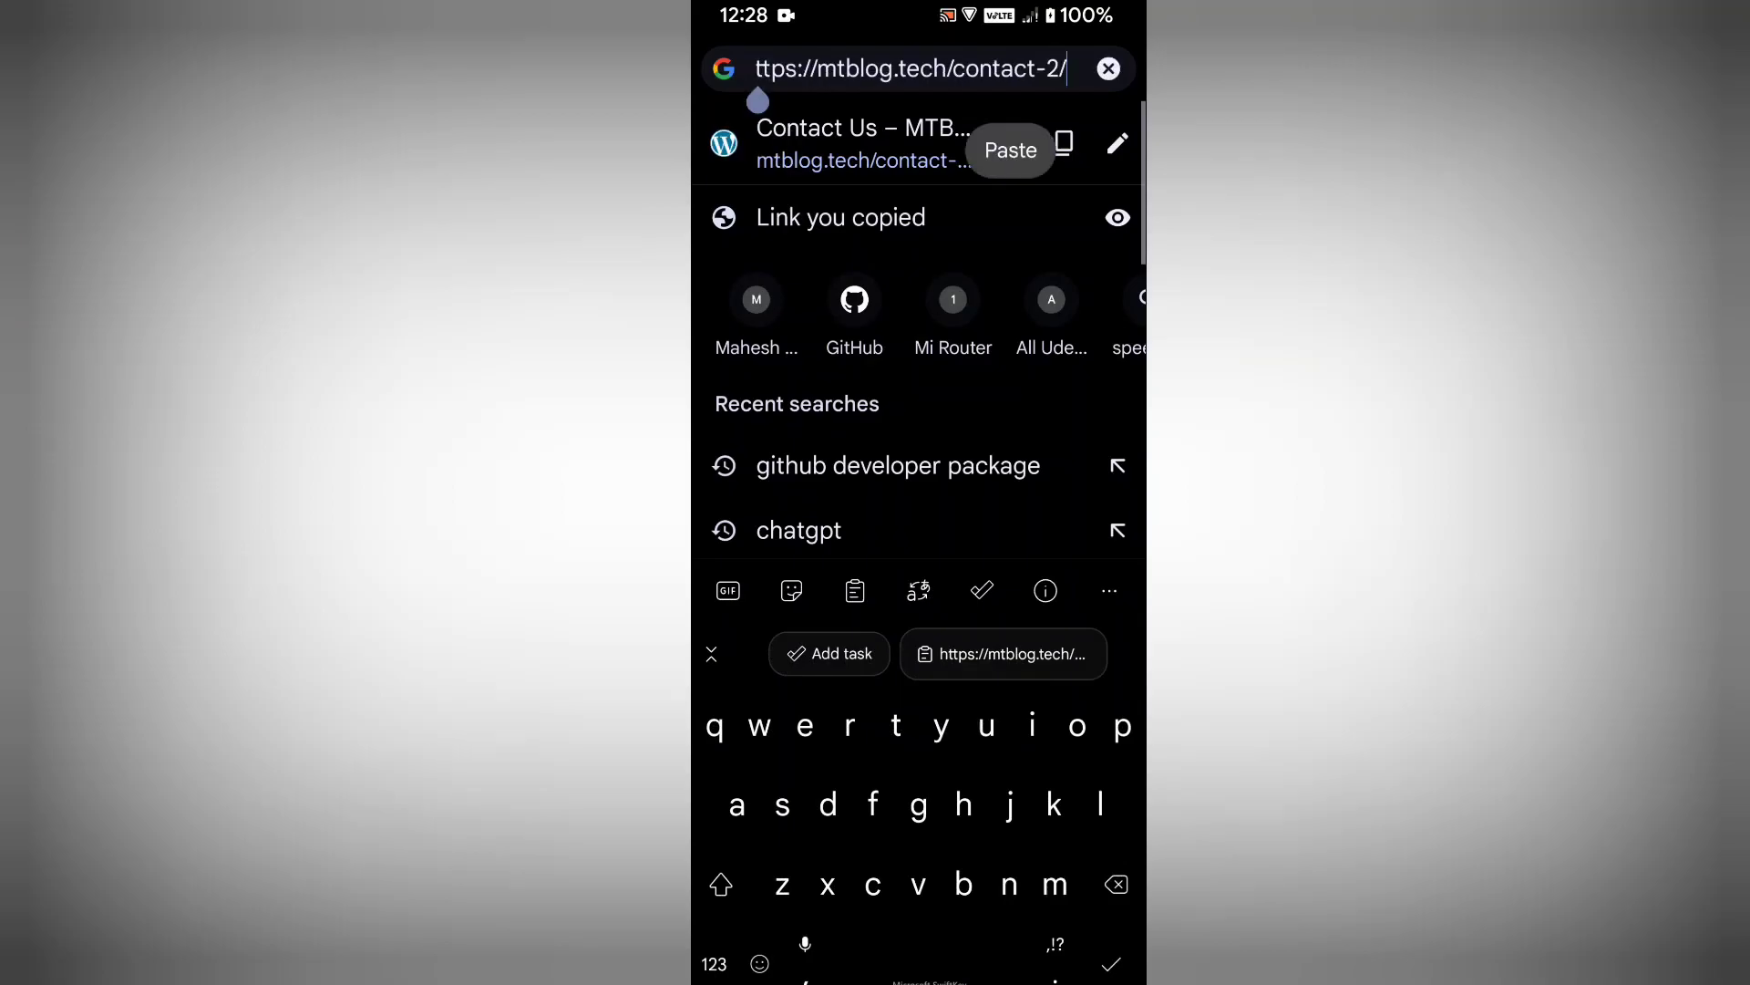
key(Return)
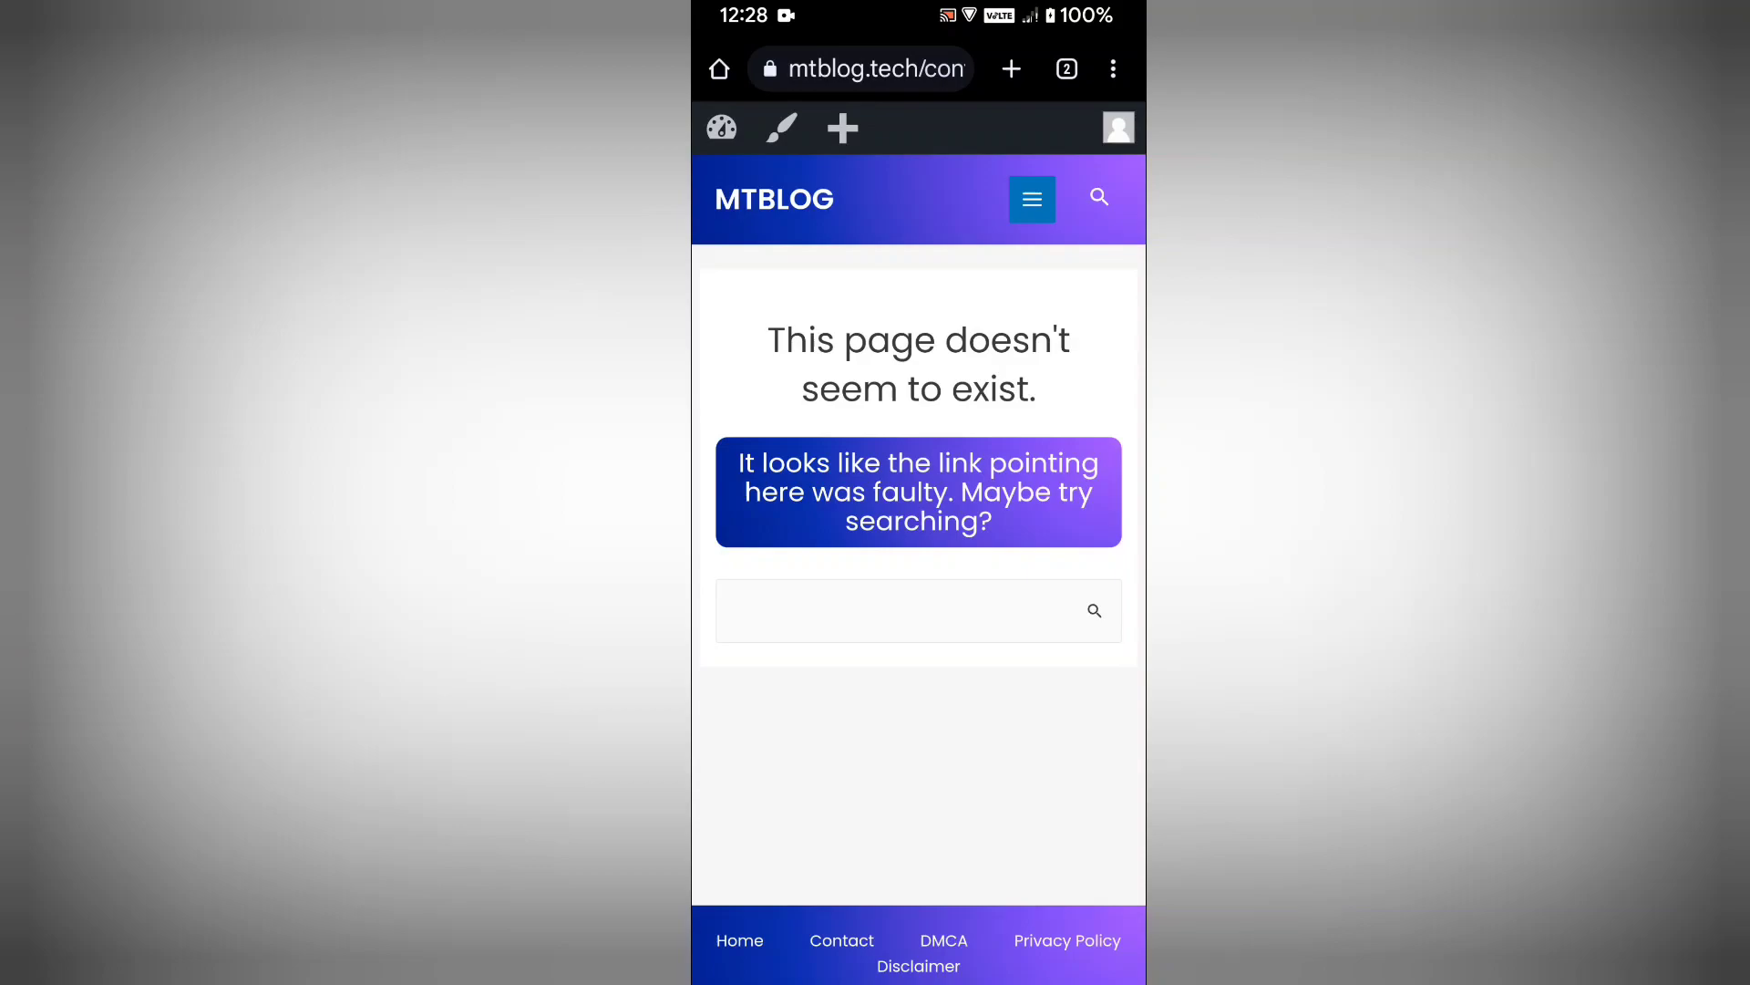
Go from the not-found page to the WordPress admin Dashboard via the admin bar
click(720, 127)
click(753, 177)
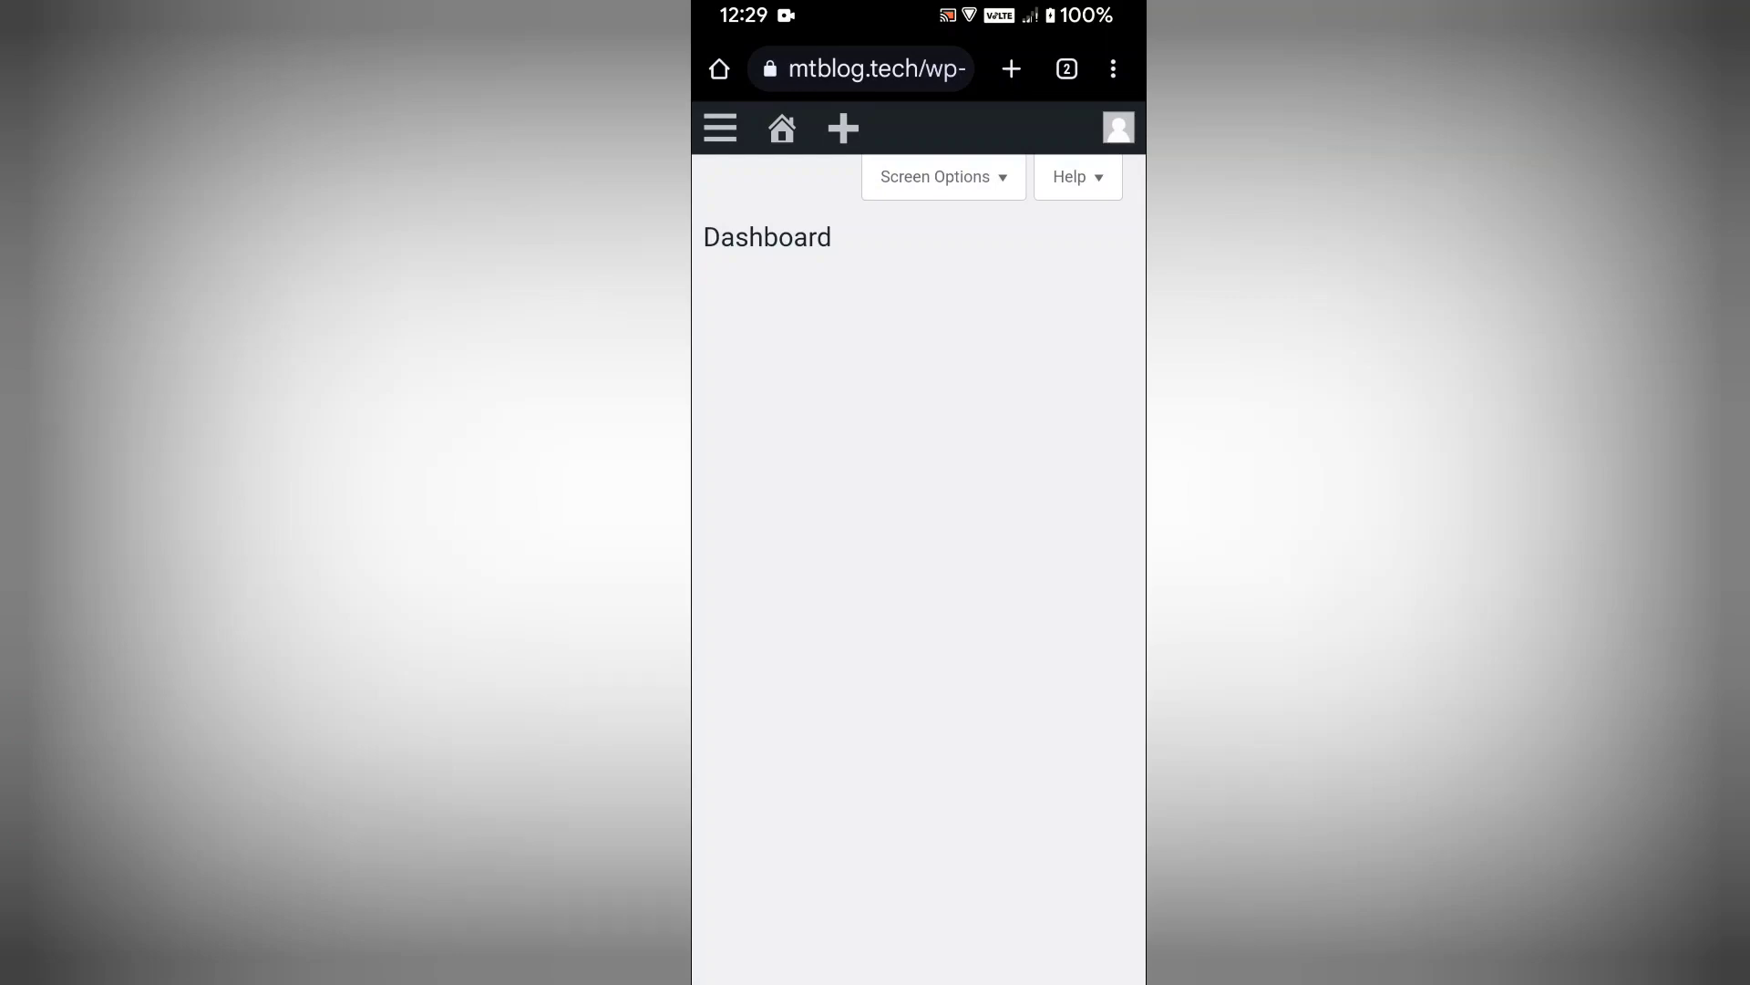
Review Permalink Settings, confirming the Post name structure is in use
click(720, 129)
scroll(1025, 547, down, 1)
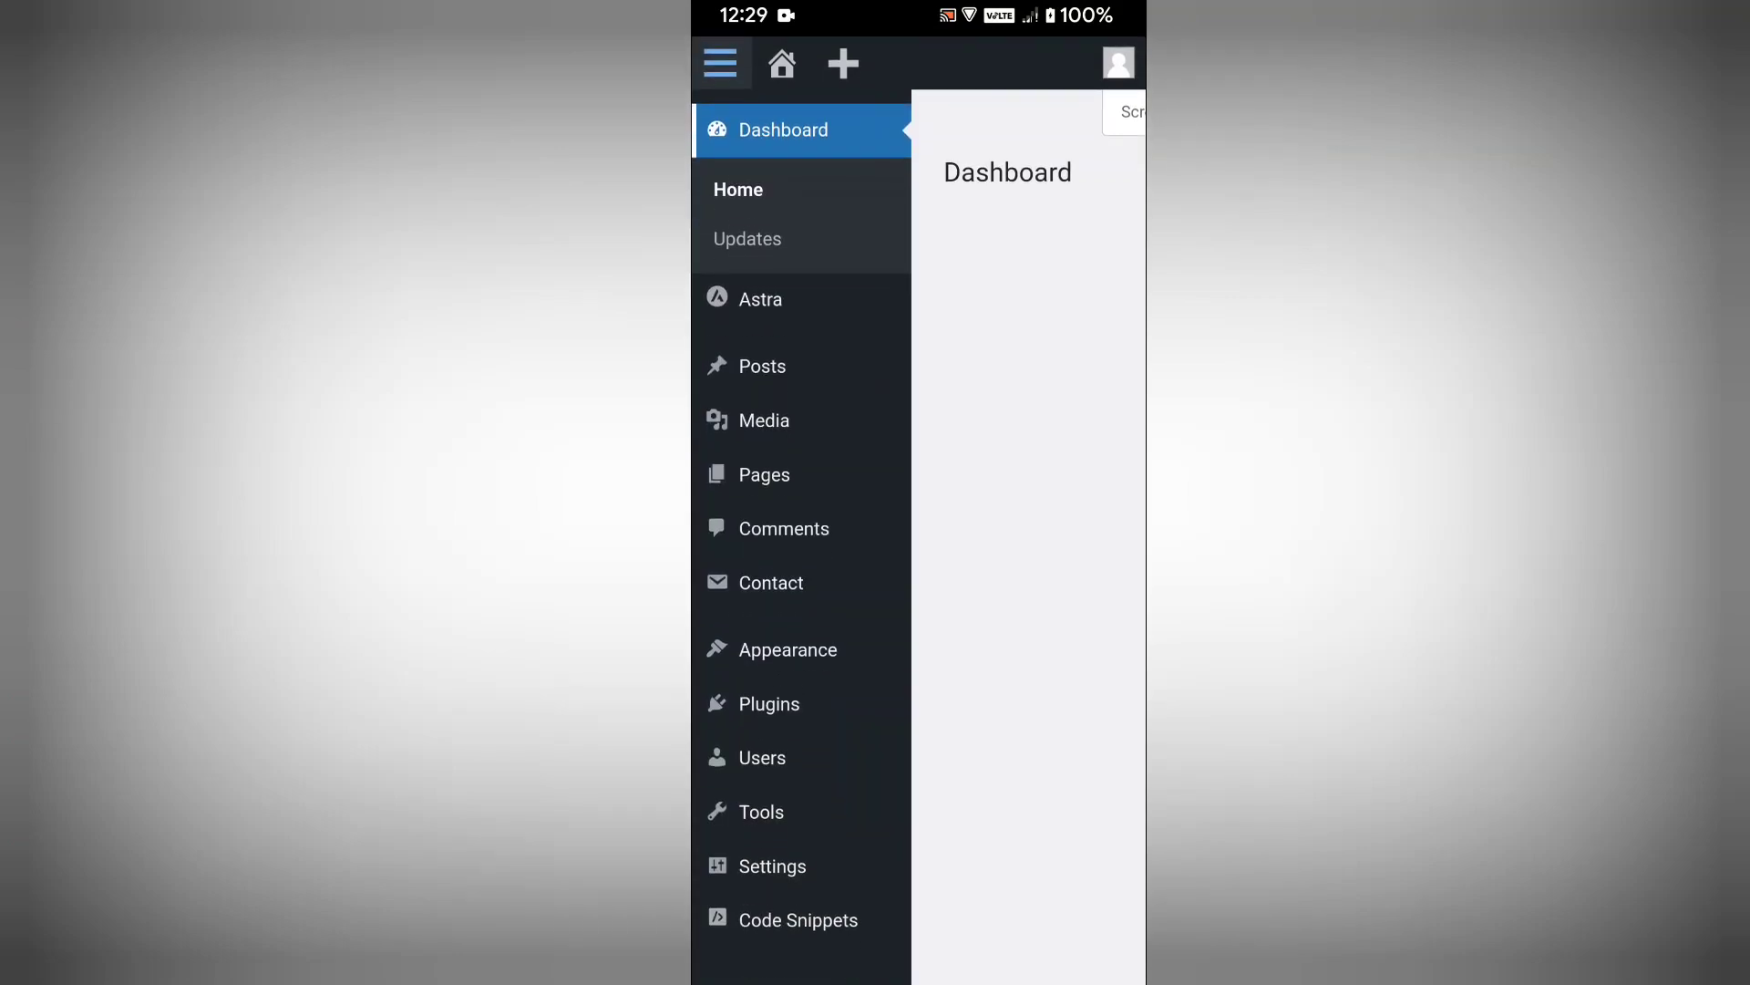
click(772, 866)
scroll(800, 547, down, 3)
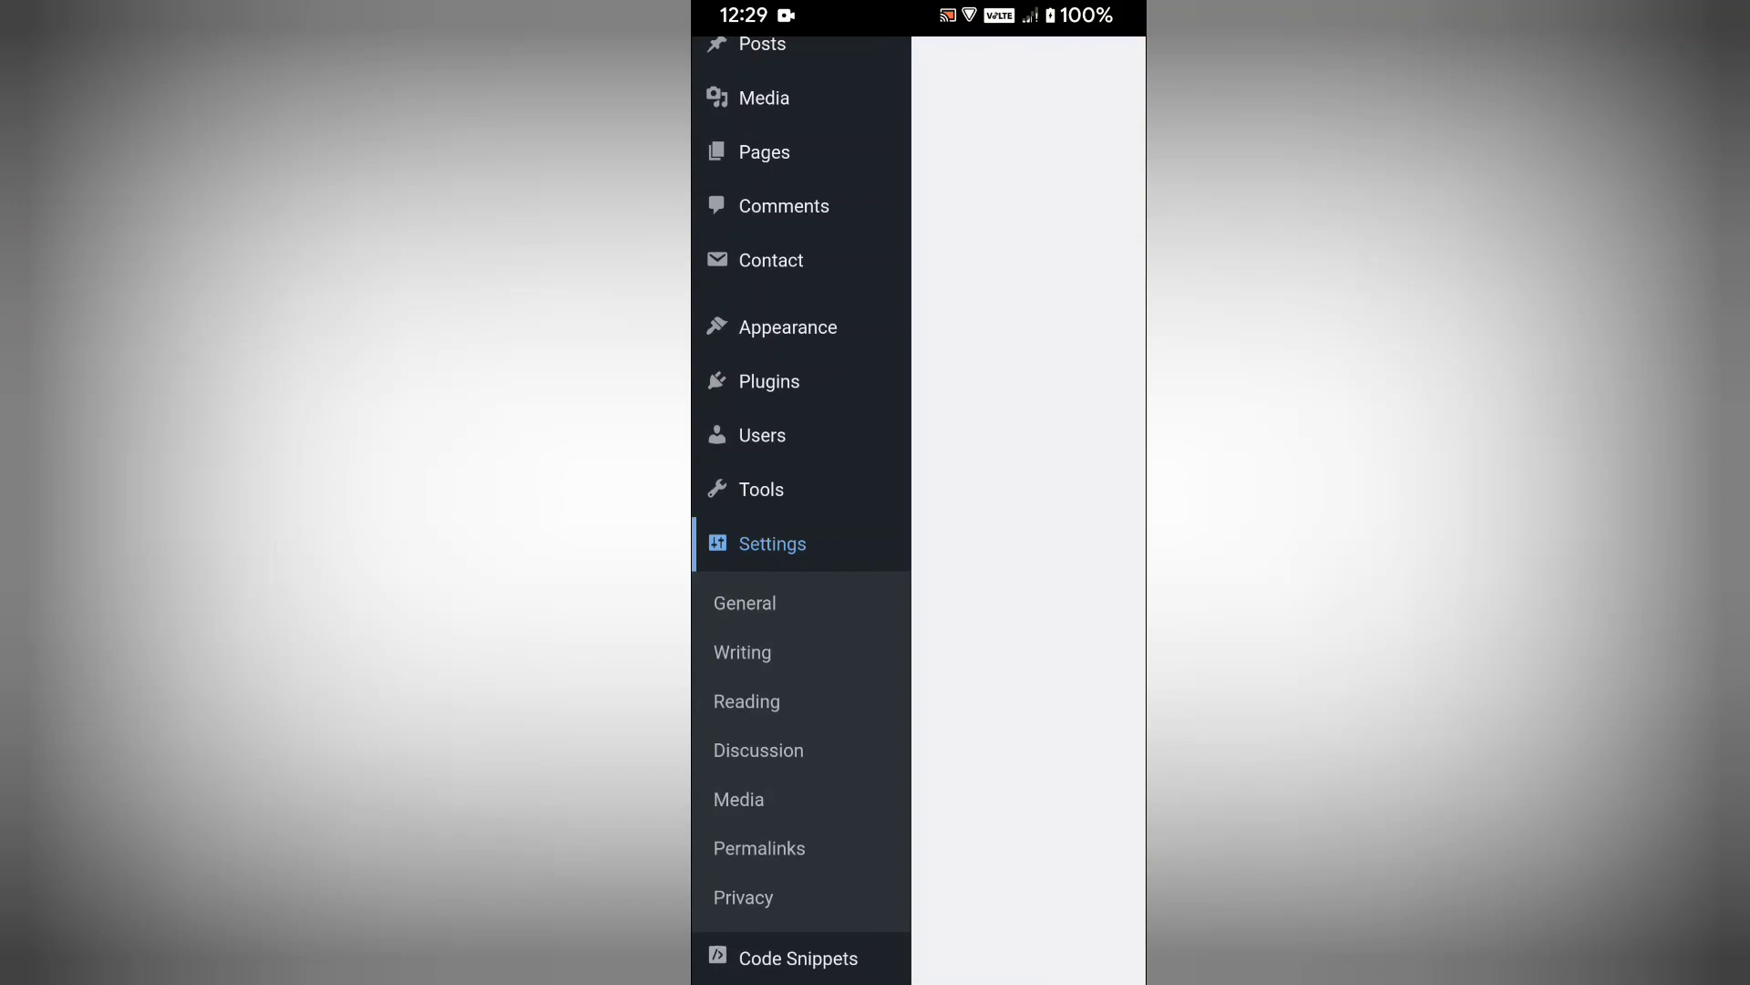
click(759, 848)
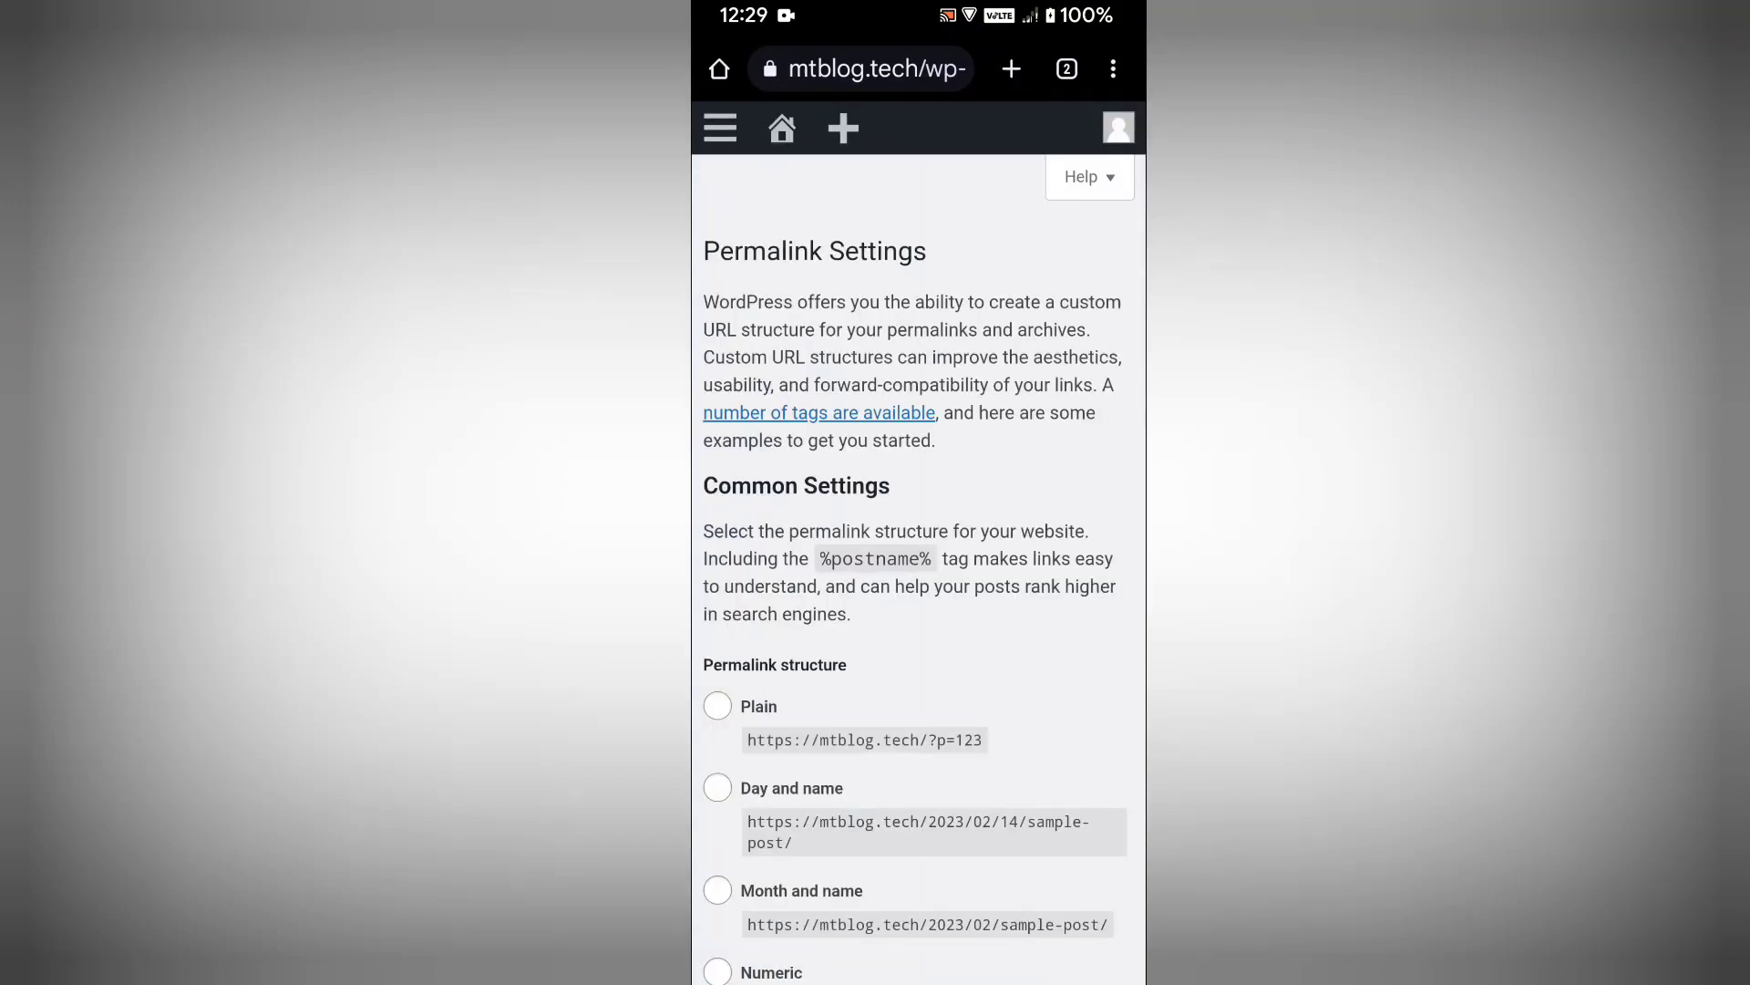
scroll(919, 548, down, 5)
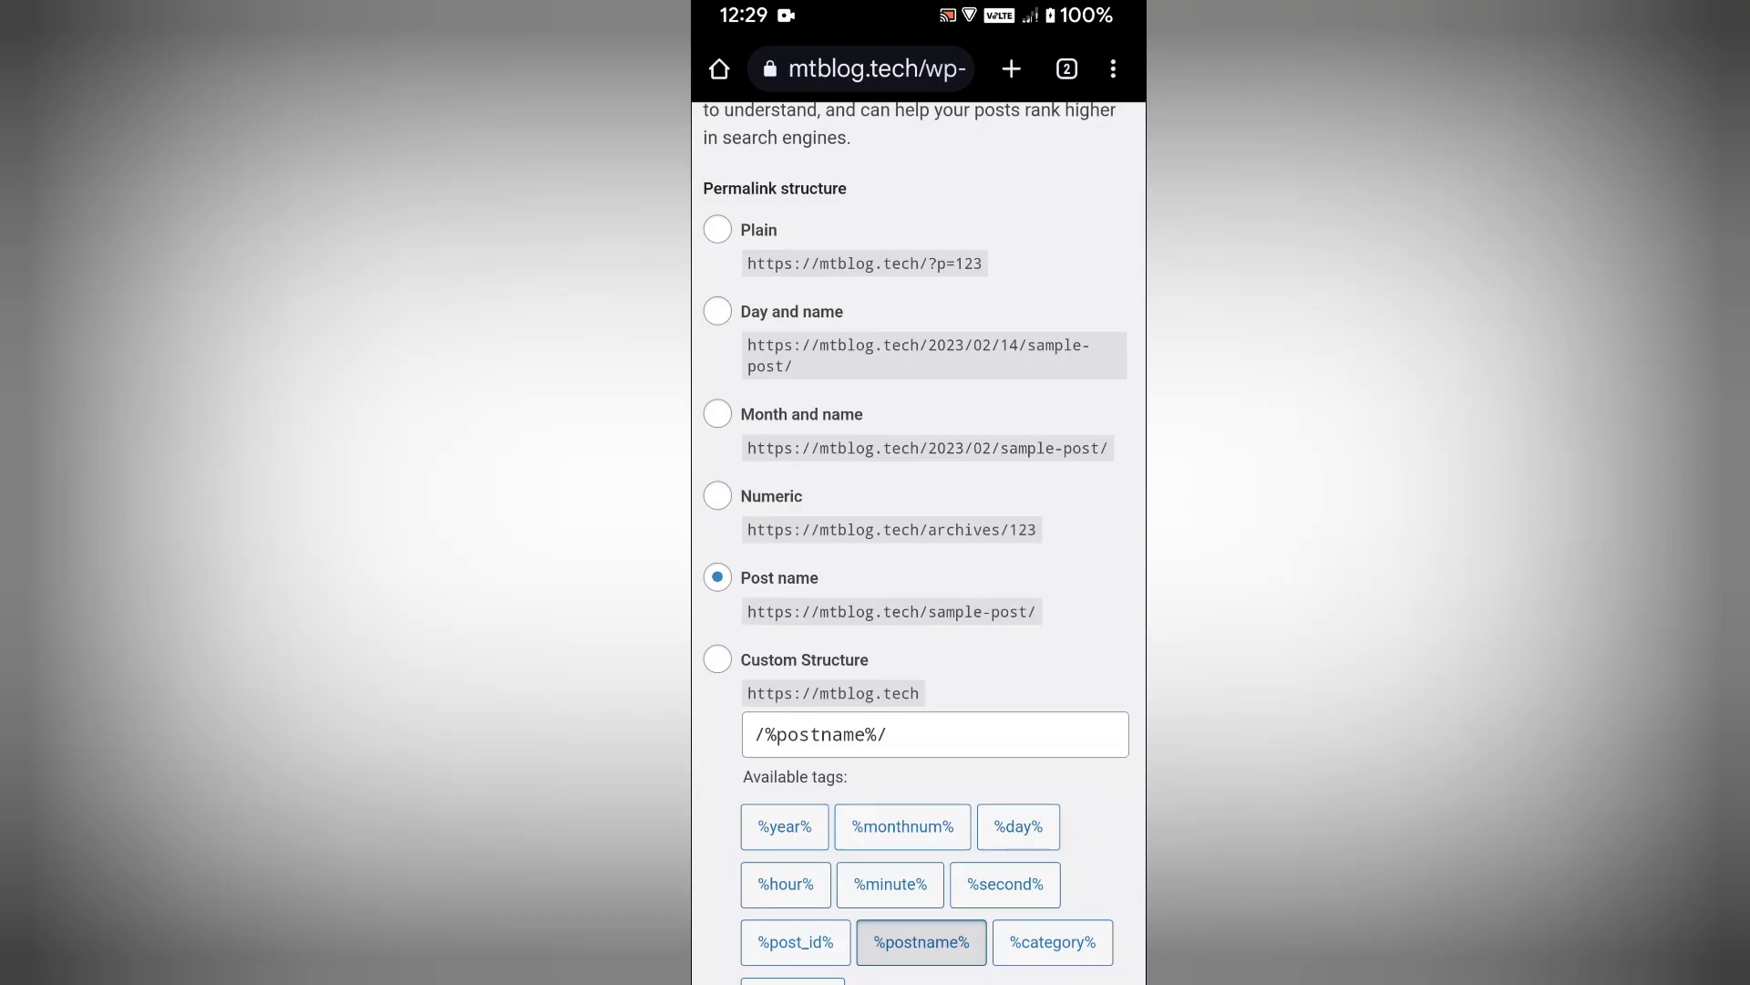
scroll(919, 548, up, 5)
Bring up the Plugins management options in the admin menu
click(720, 130)
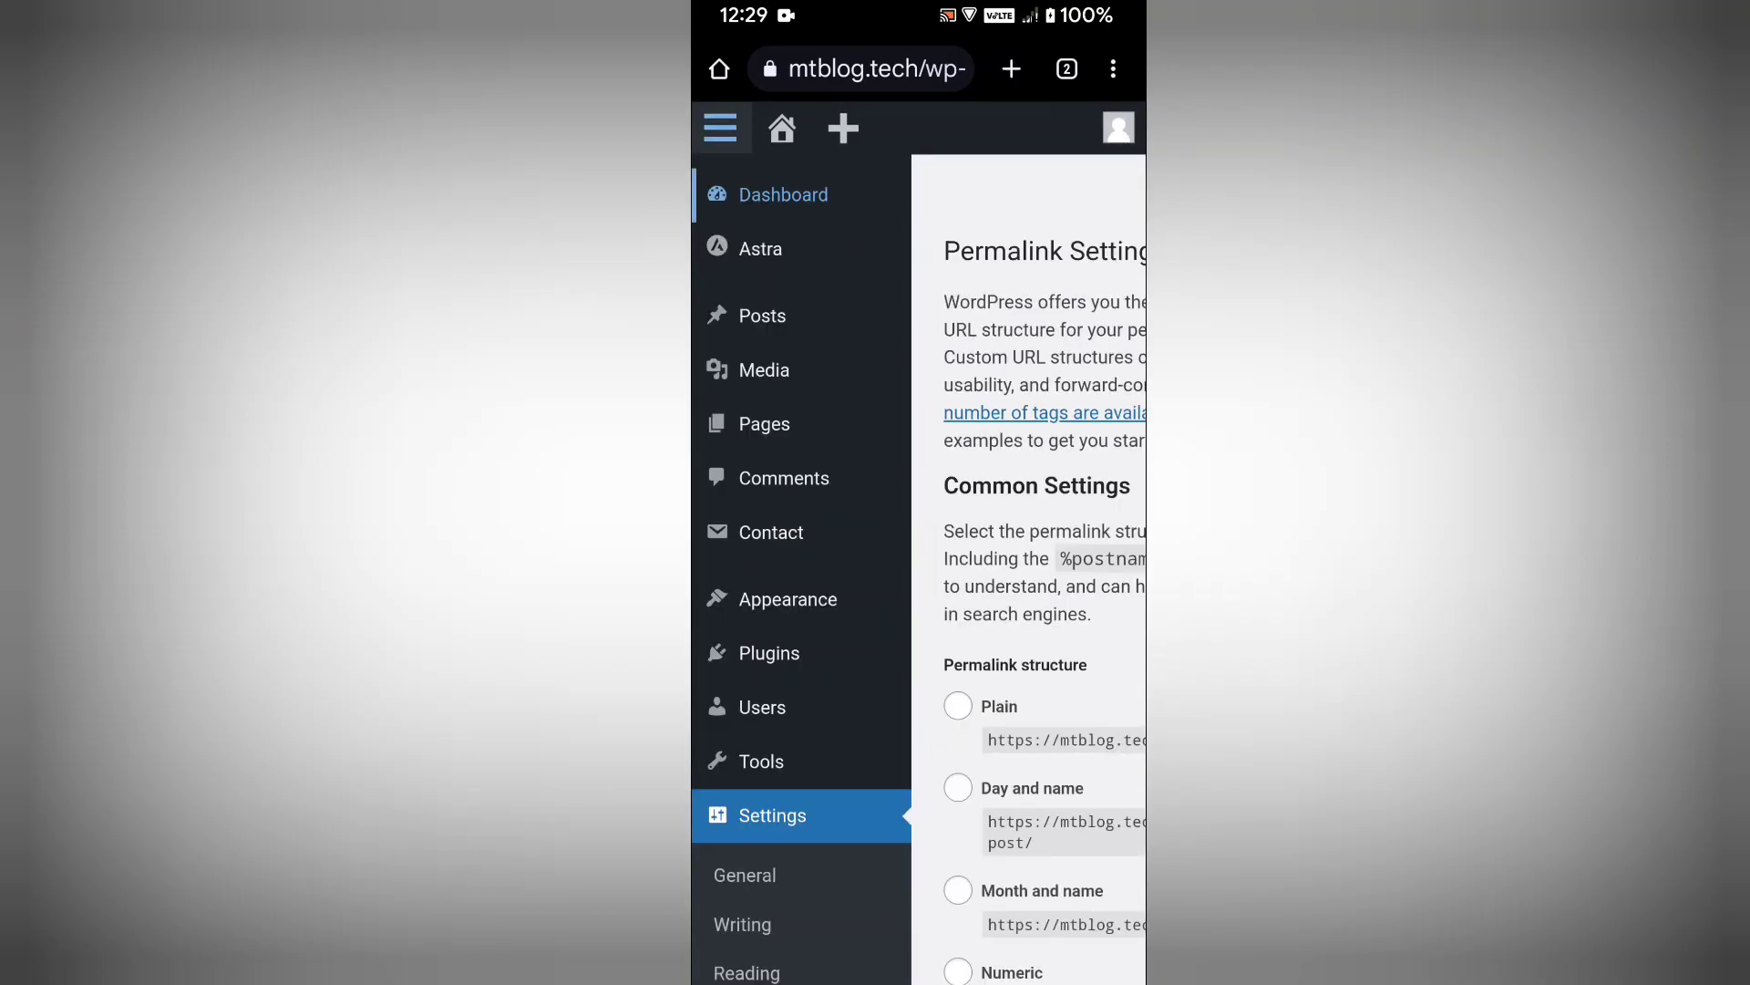
click(768, 653)
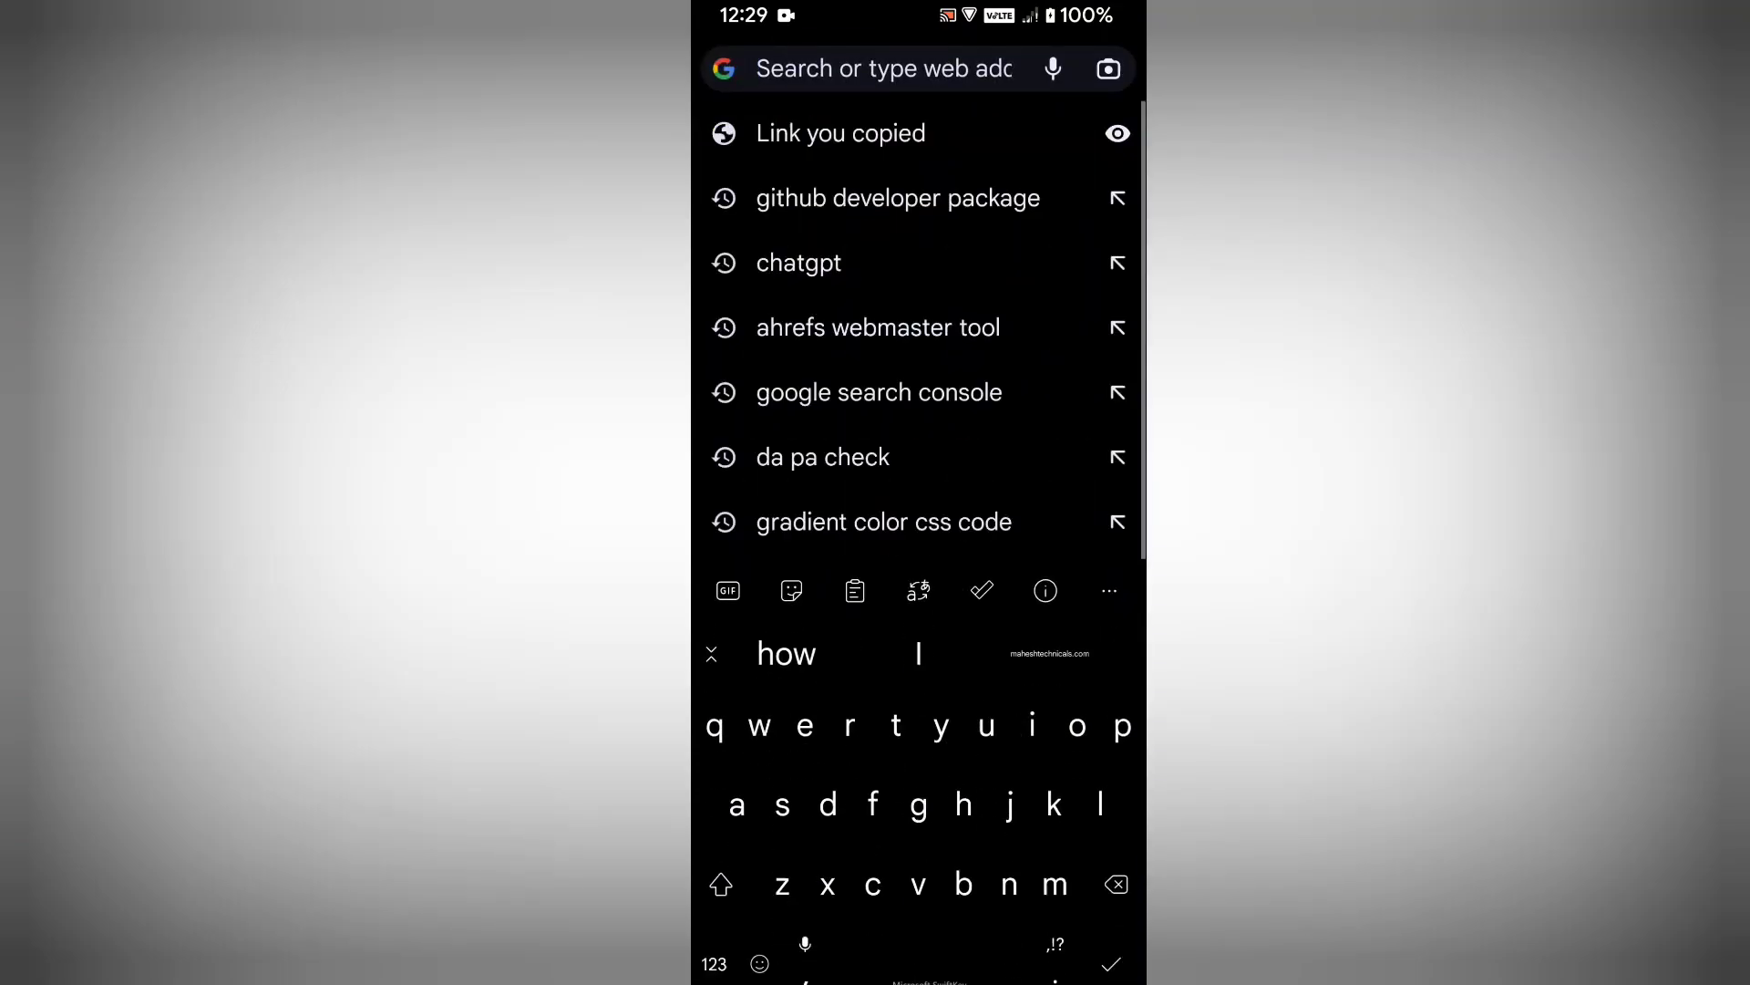
Reload /contact-2/ from the clipboard to recheck the 404 error
click(855, 591)
click(903, 657)
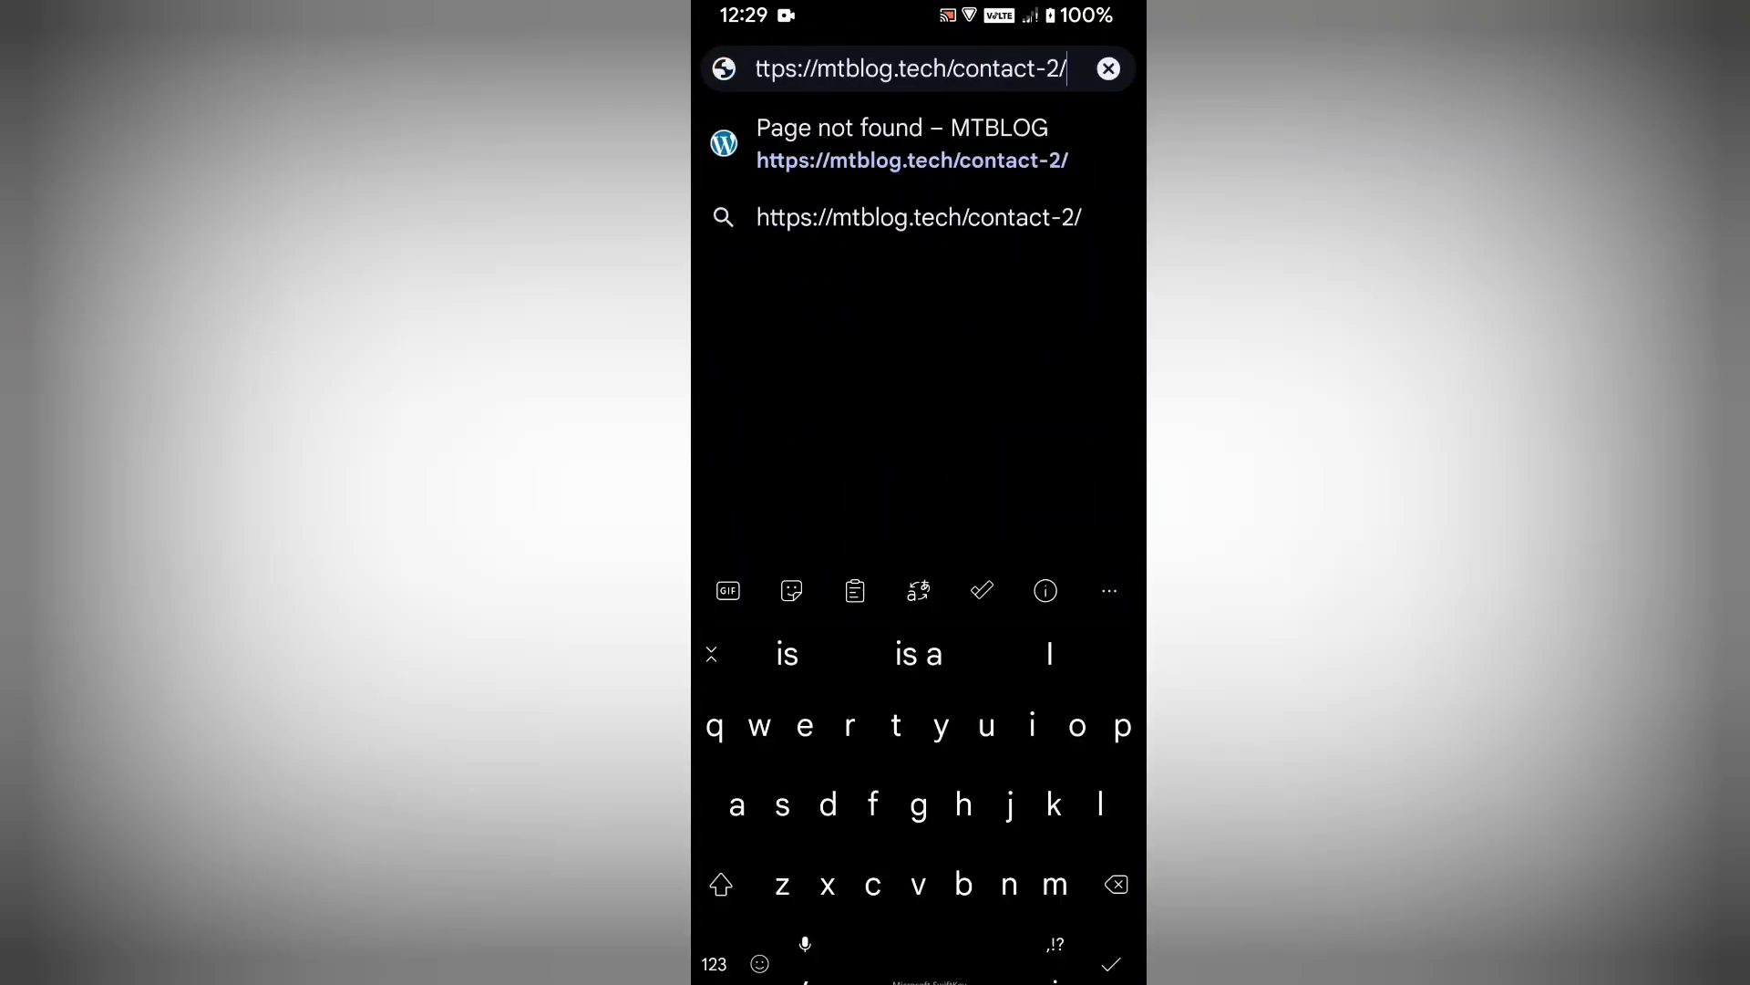
click(1111, 963)
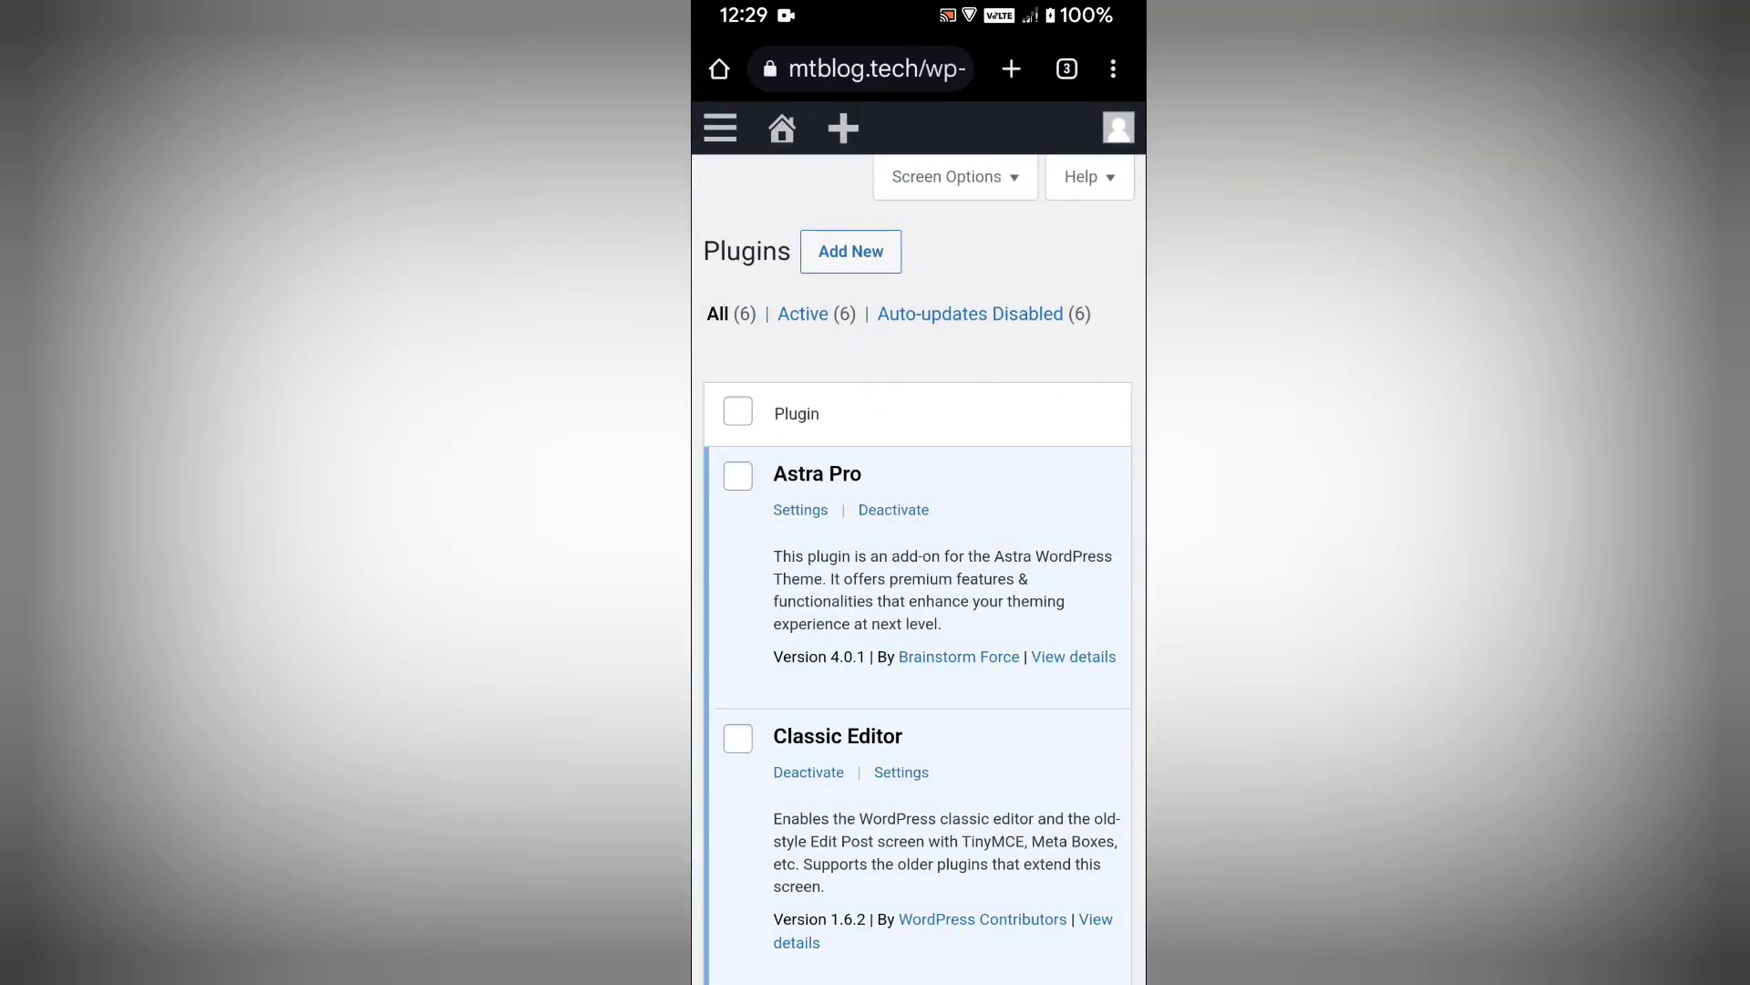
Go to Add Plugins with 'Redirection' entered as the plugin search
click(851, 250)
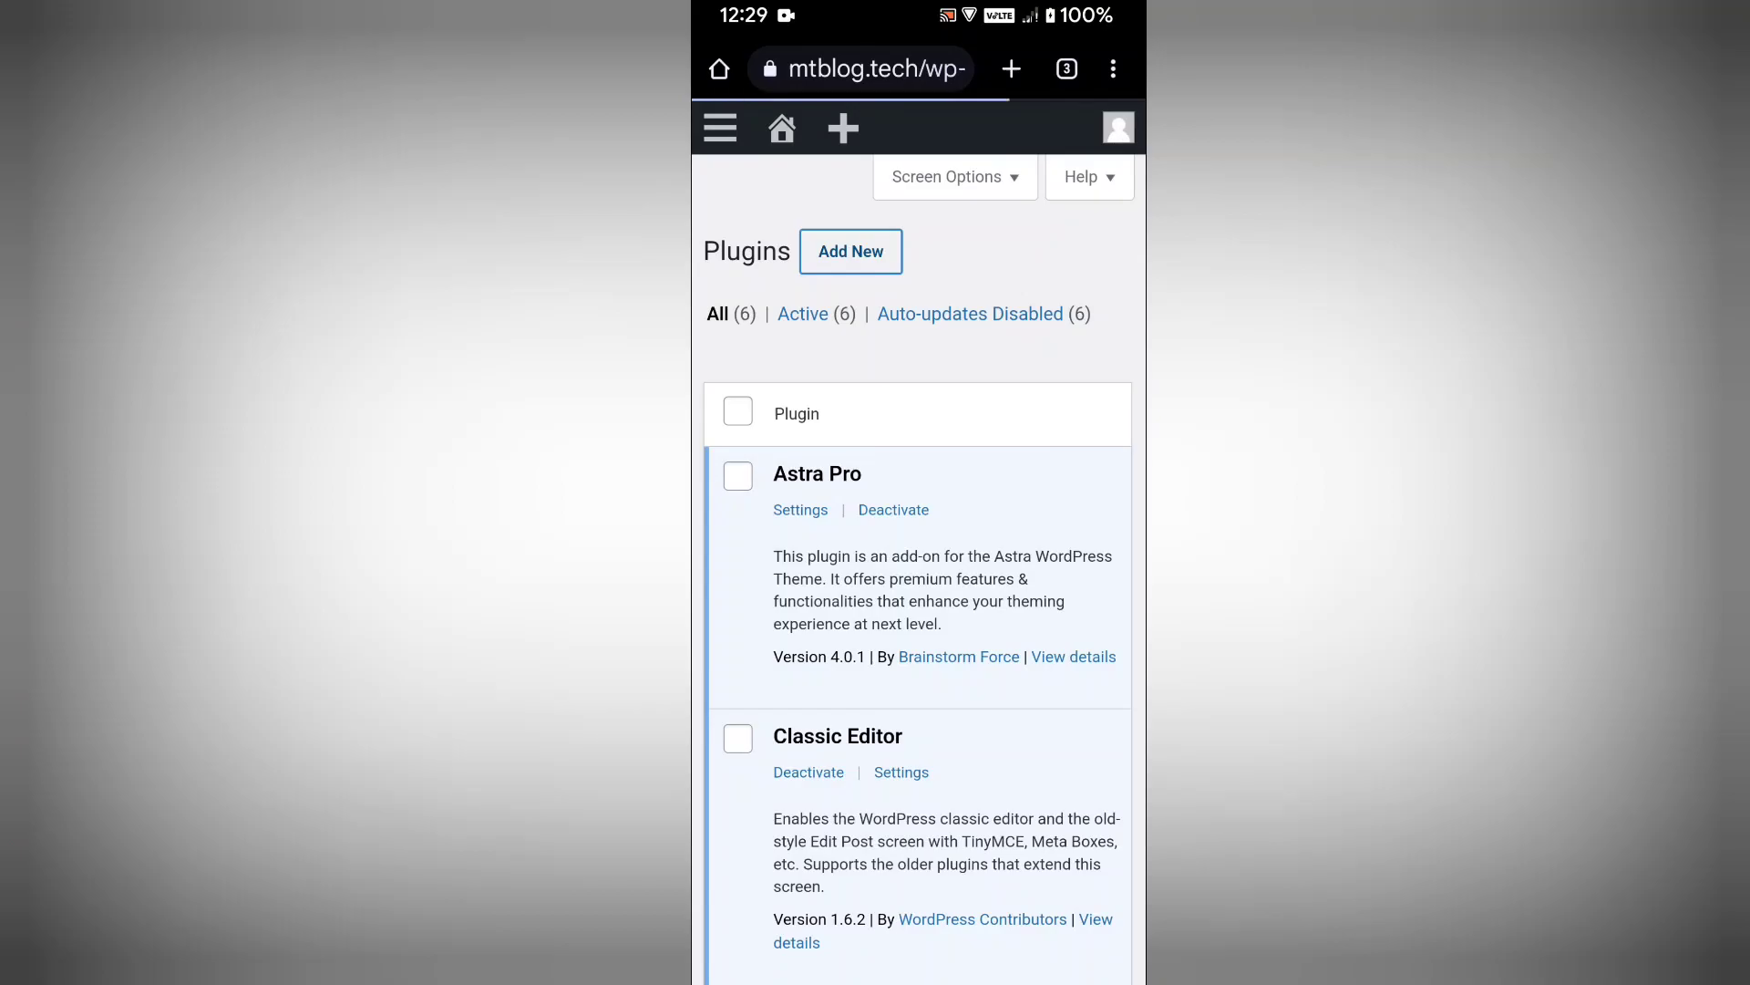
click(916, 454)
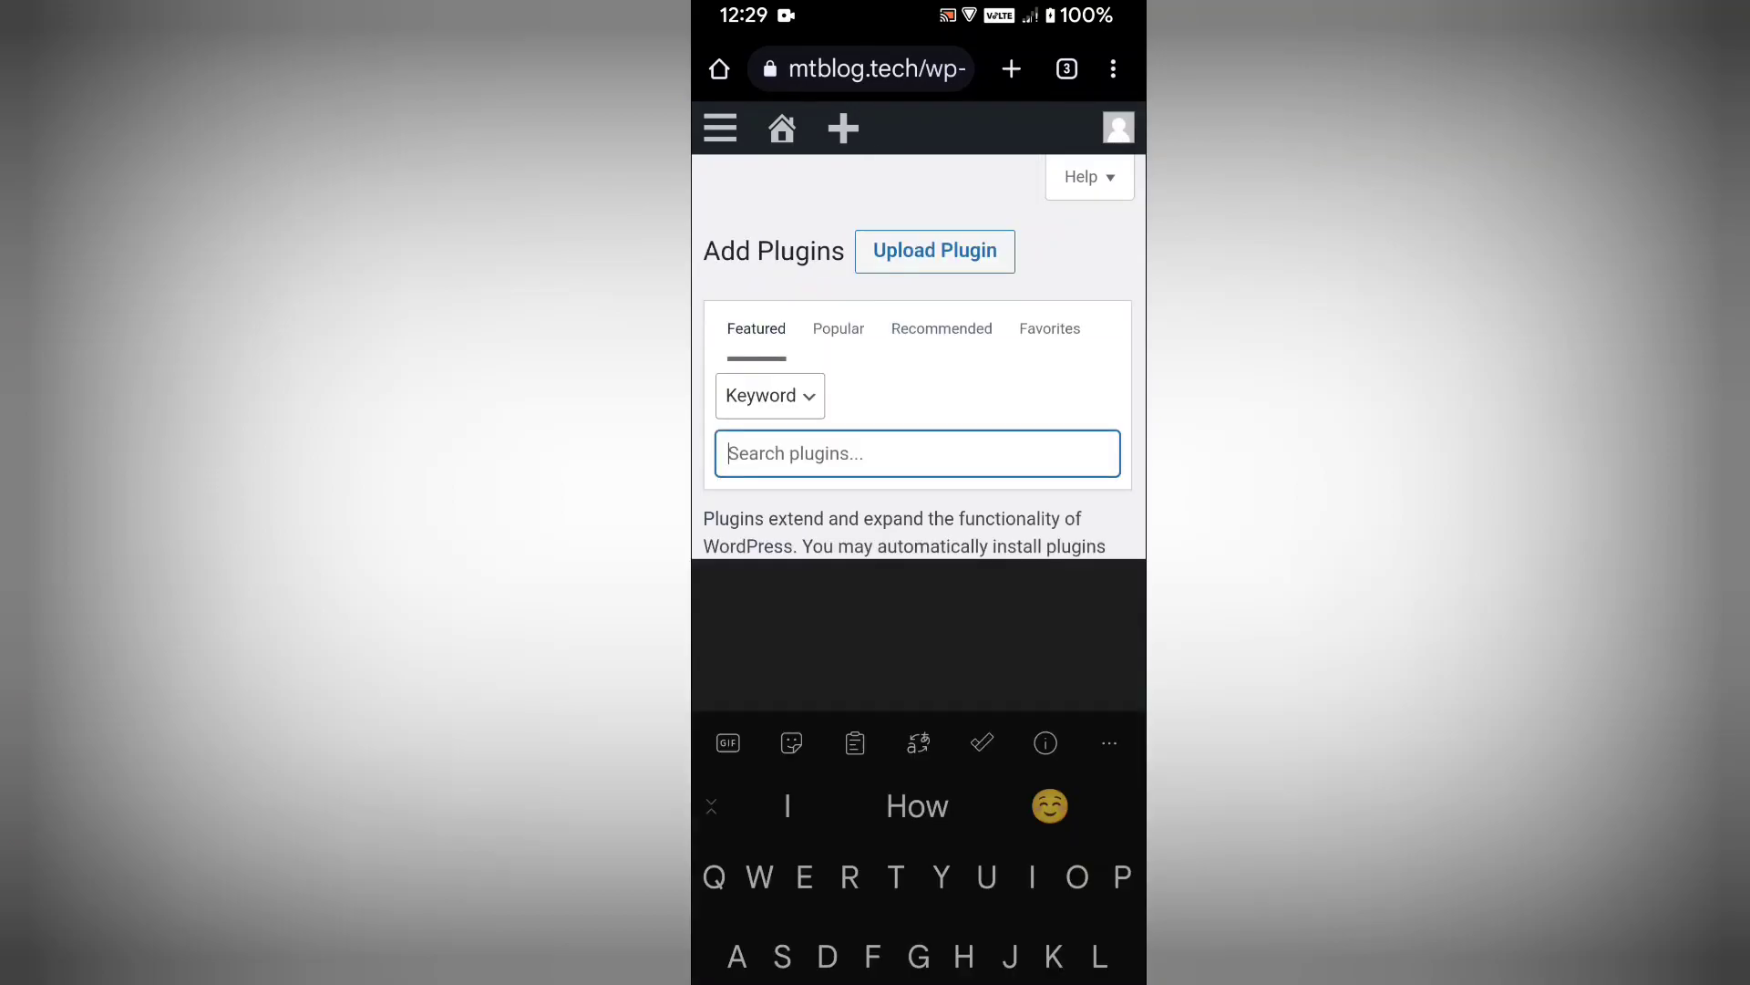
text(Redirextion)
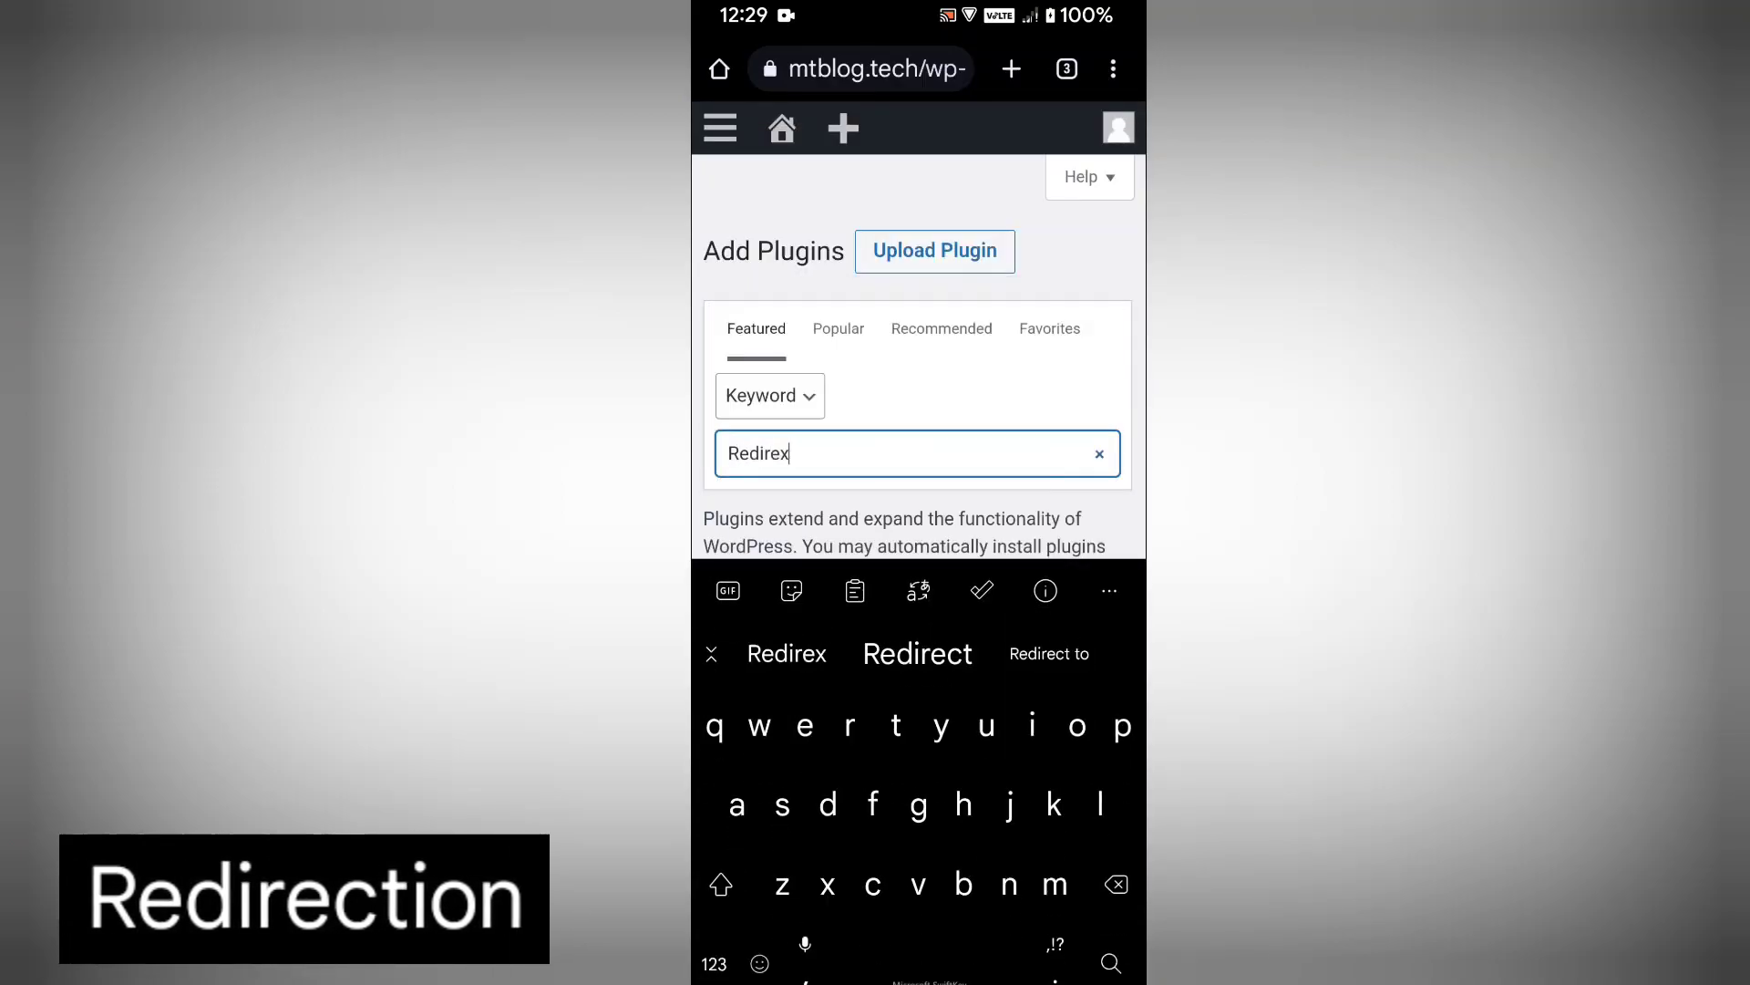
text(ction)
click(918, 655)
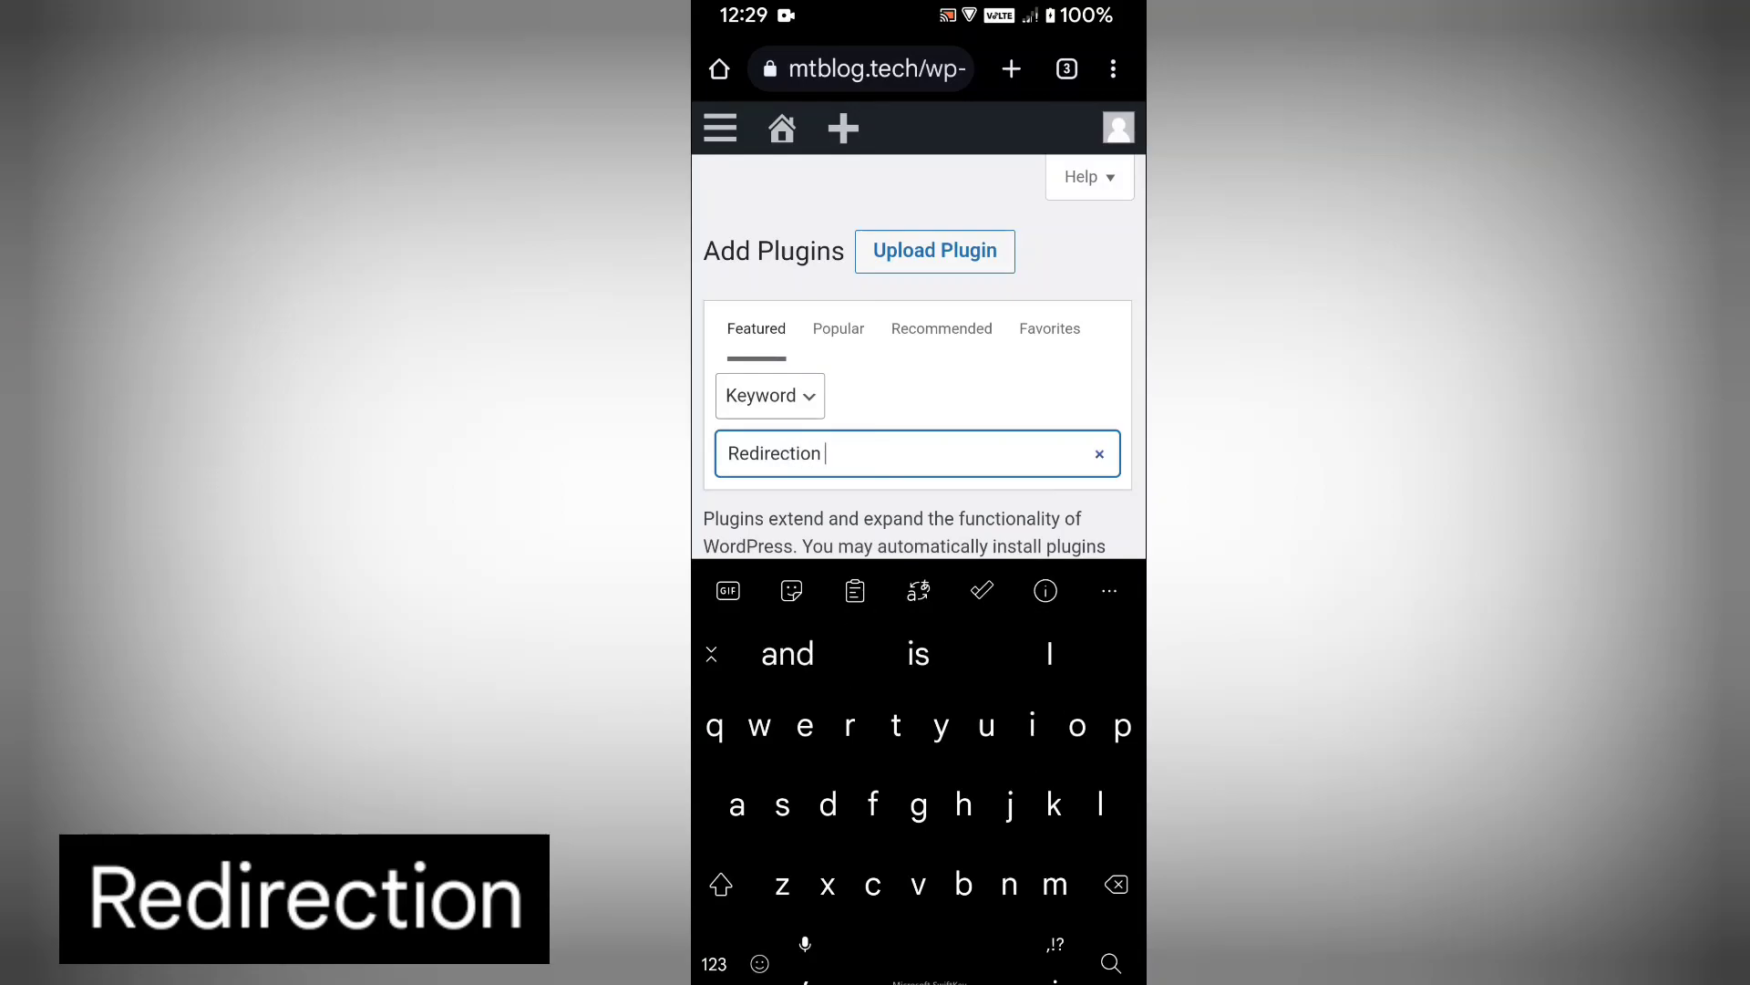
Search for Redirection, then install and activate the plugin
click(1111, 962)
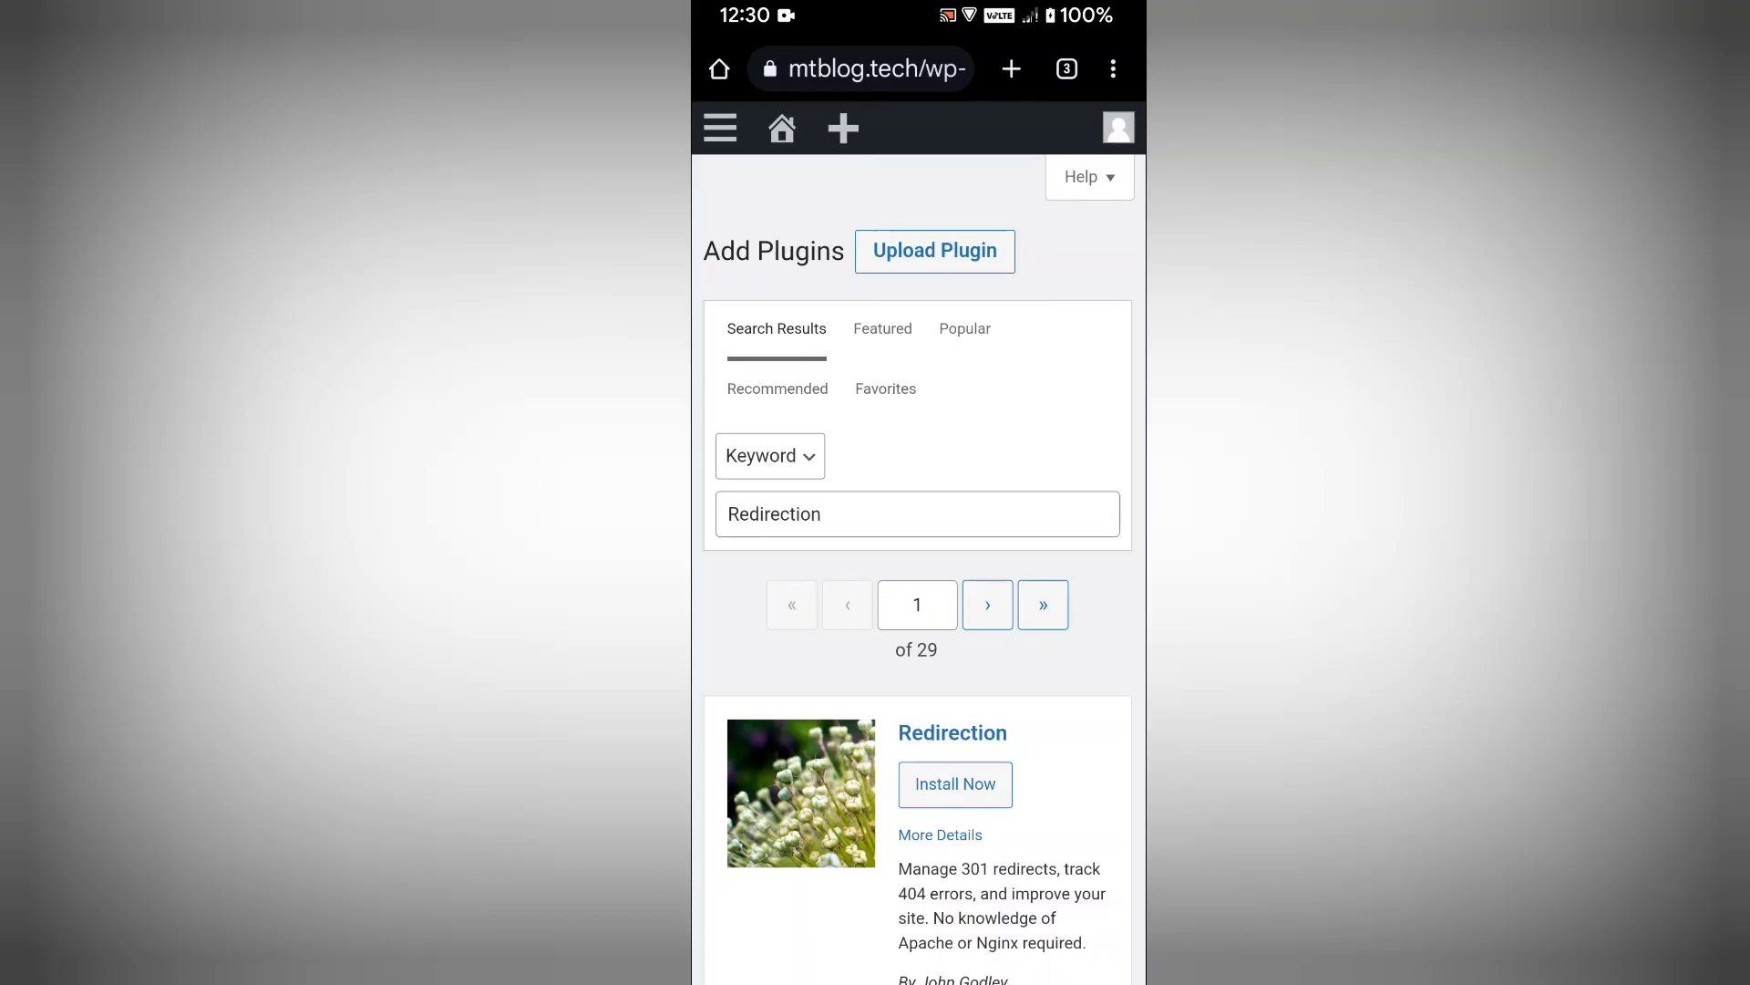
scroll(917, 616, down, 5)
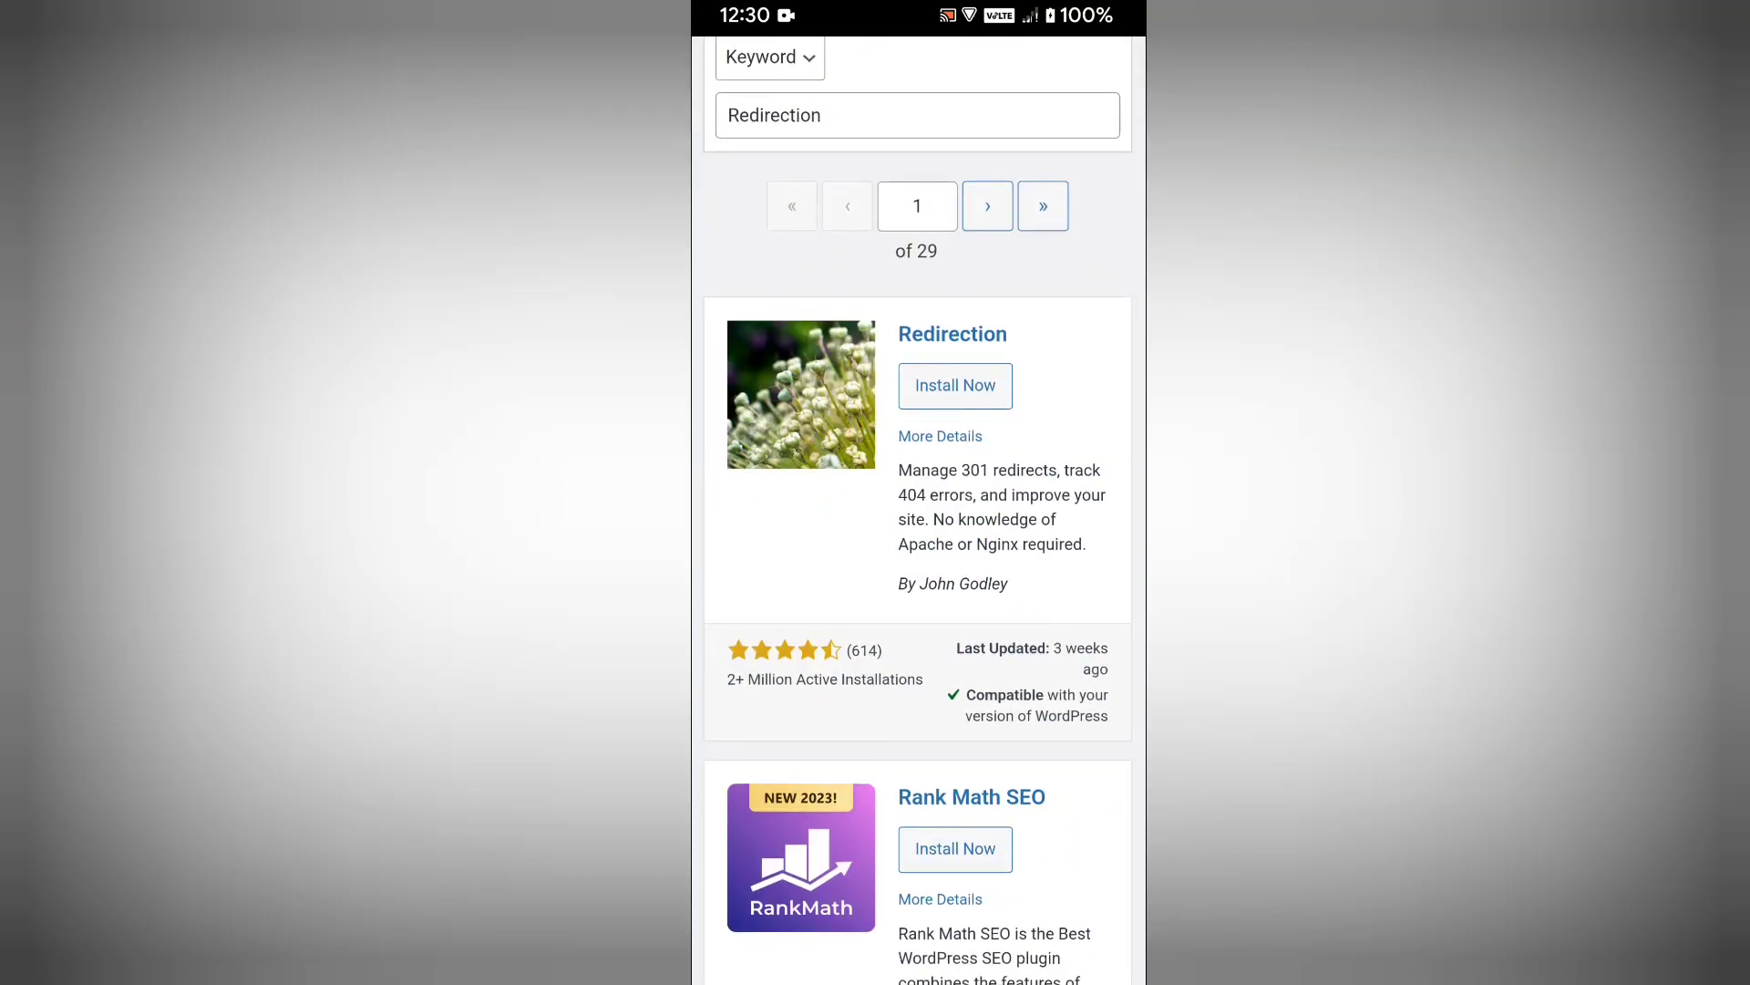
click(955, 384)
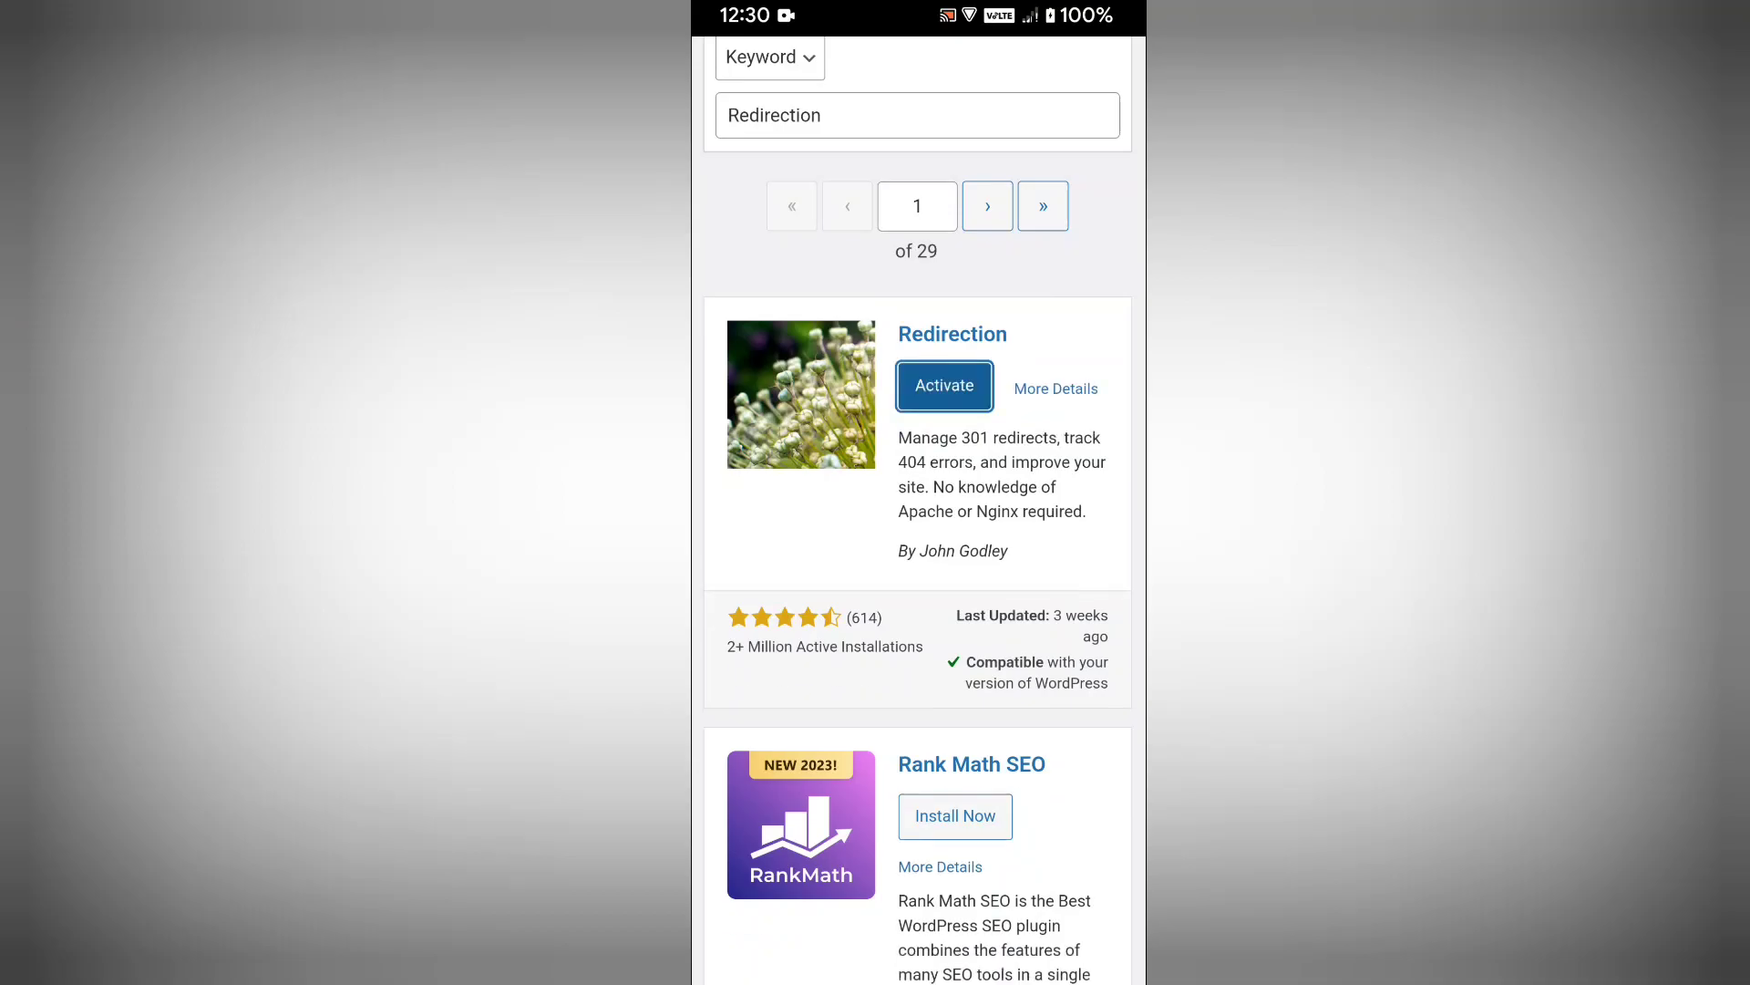
click(943, 384)
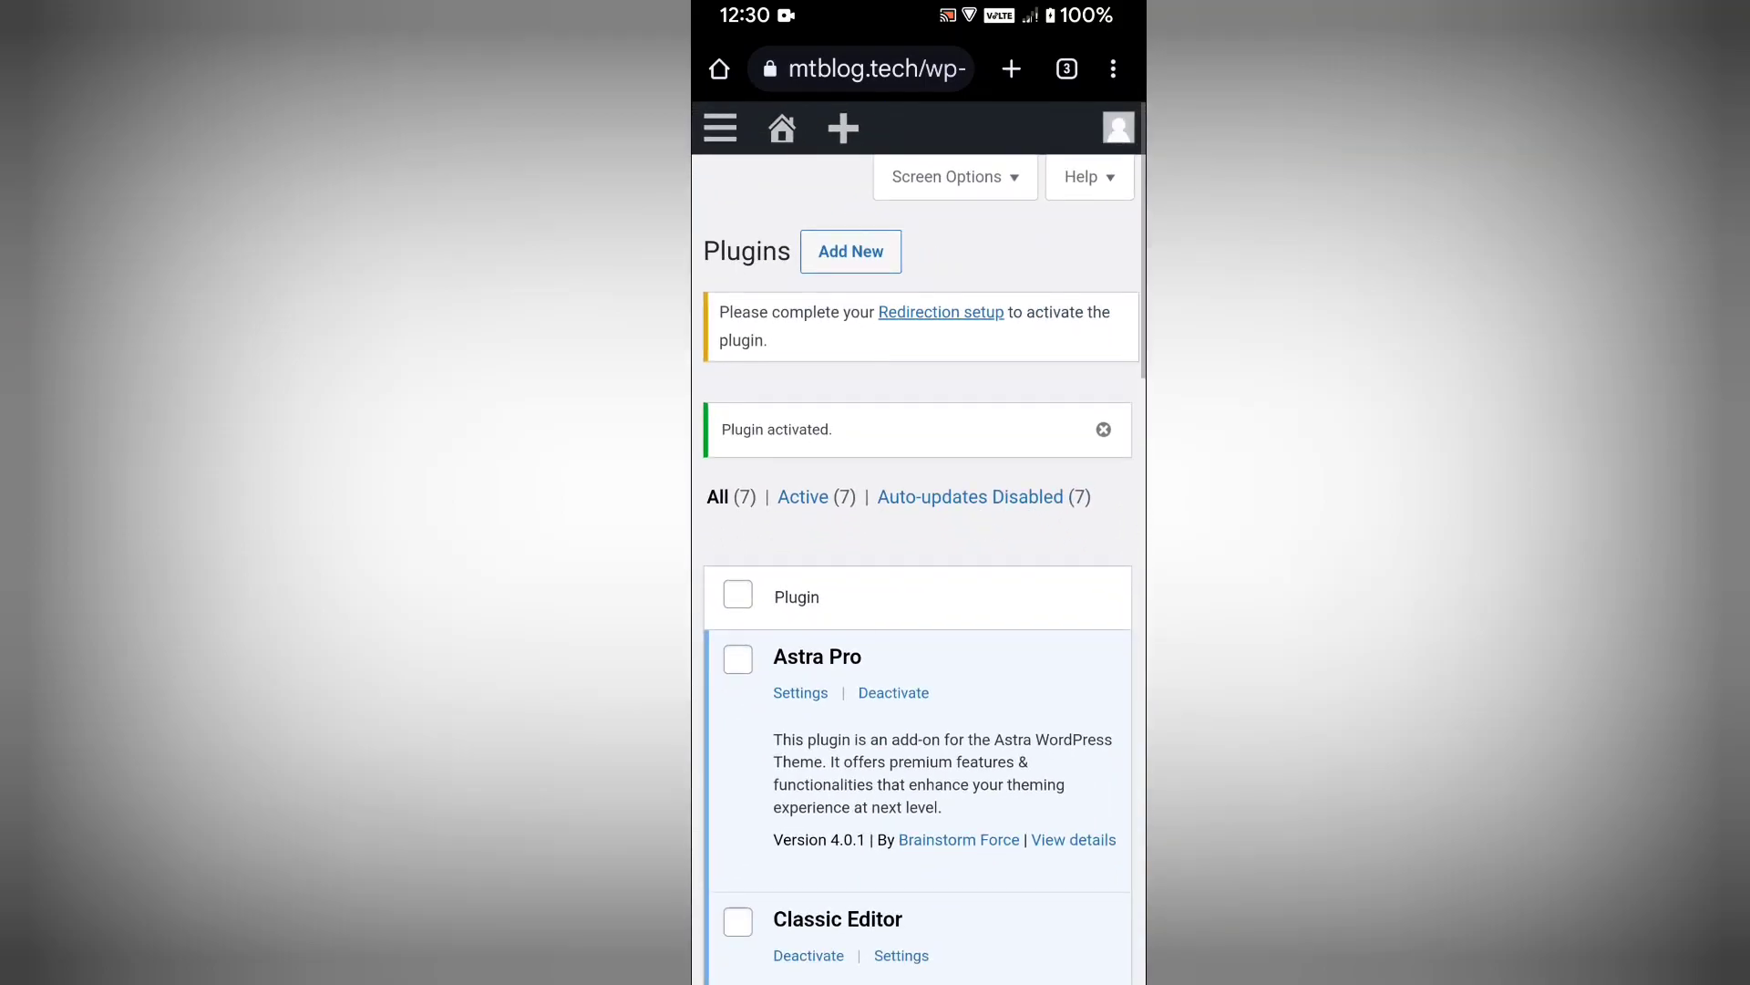
Reach the Redirection plugin's welcome page under Tools in the admin menu
click(720, 128)
scroll(917, 547, down, 5)
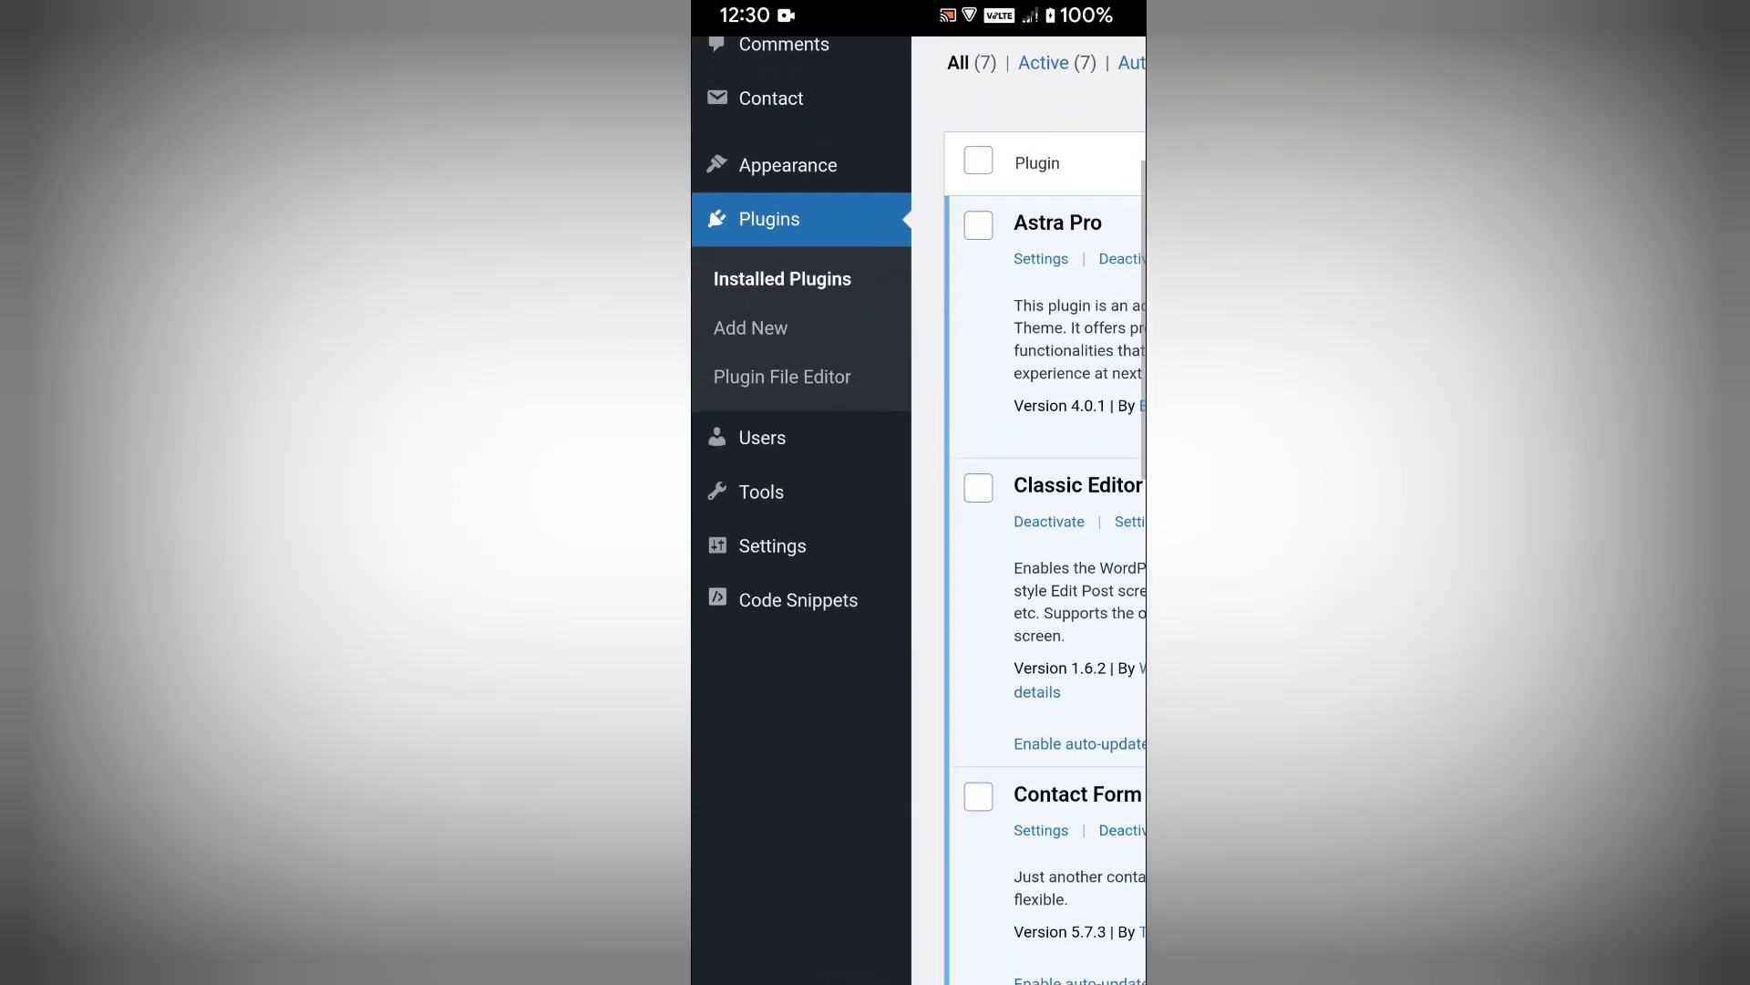
click(803, 504)
scroll(842, 547, down, 3)
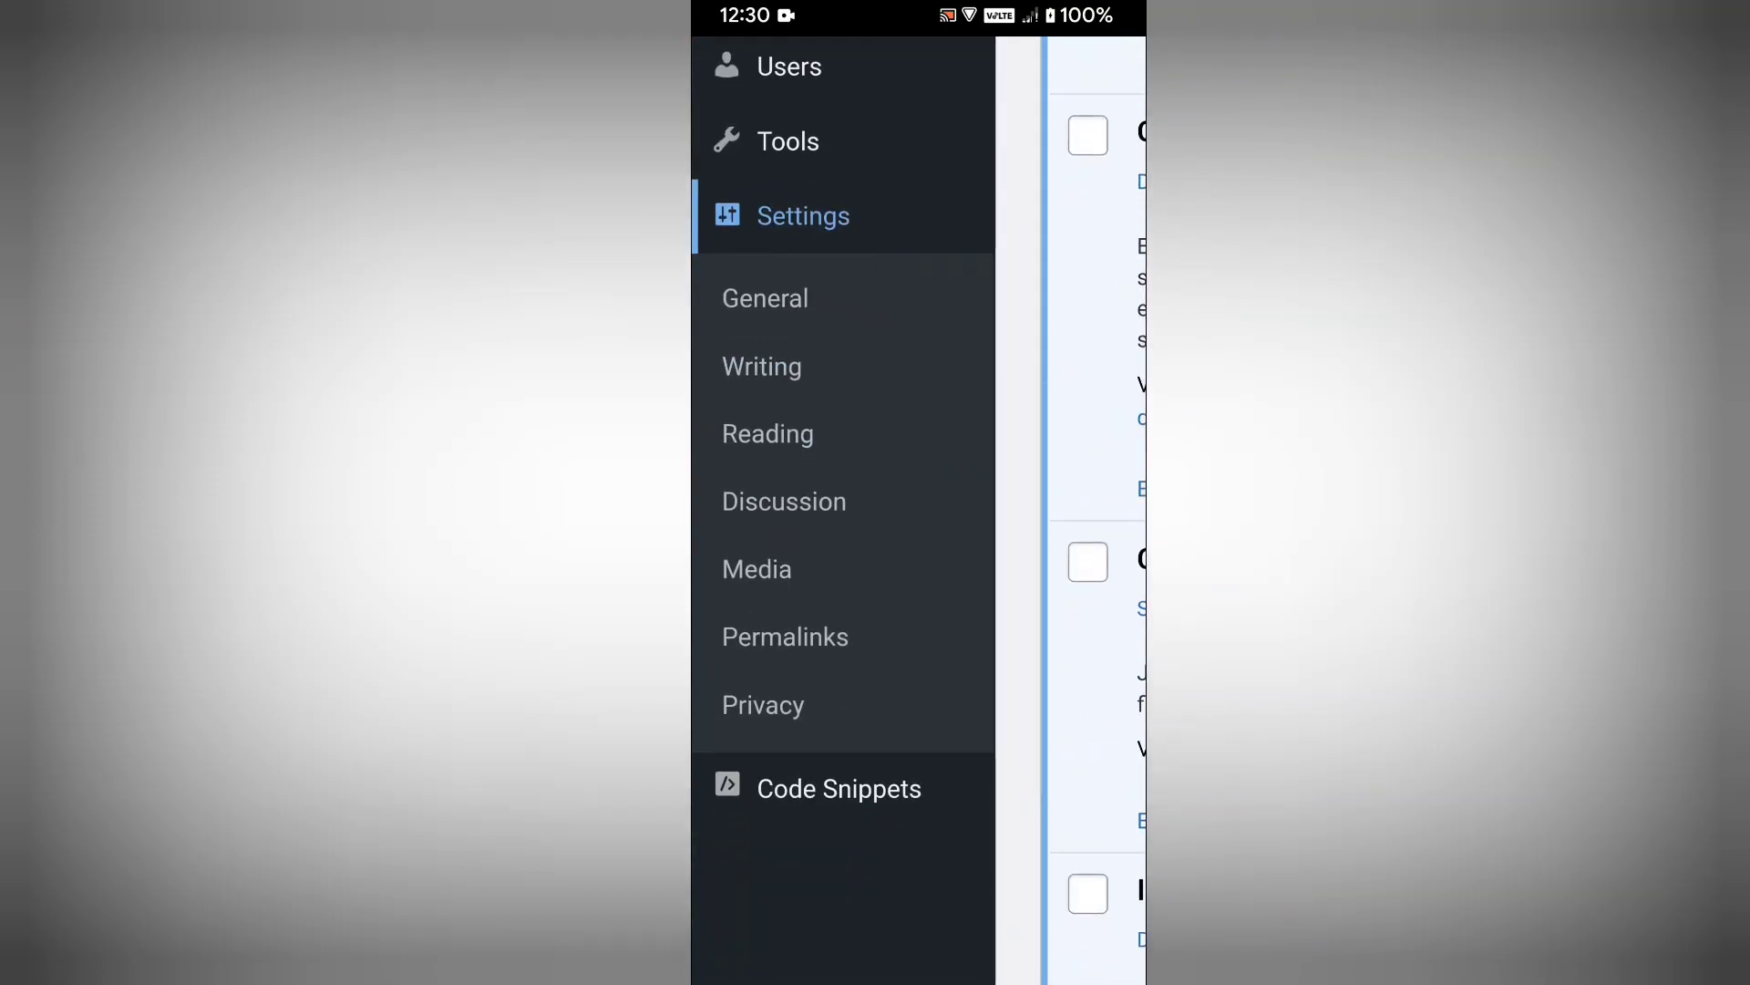
scroll(843, 479, up, 3)
click(788, 509)
scroll(843, 547, down, 3)
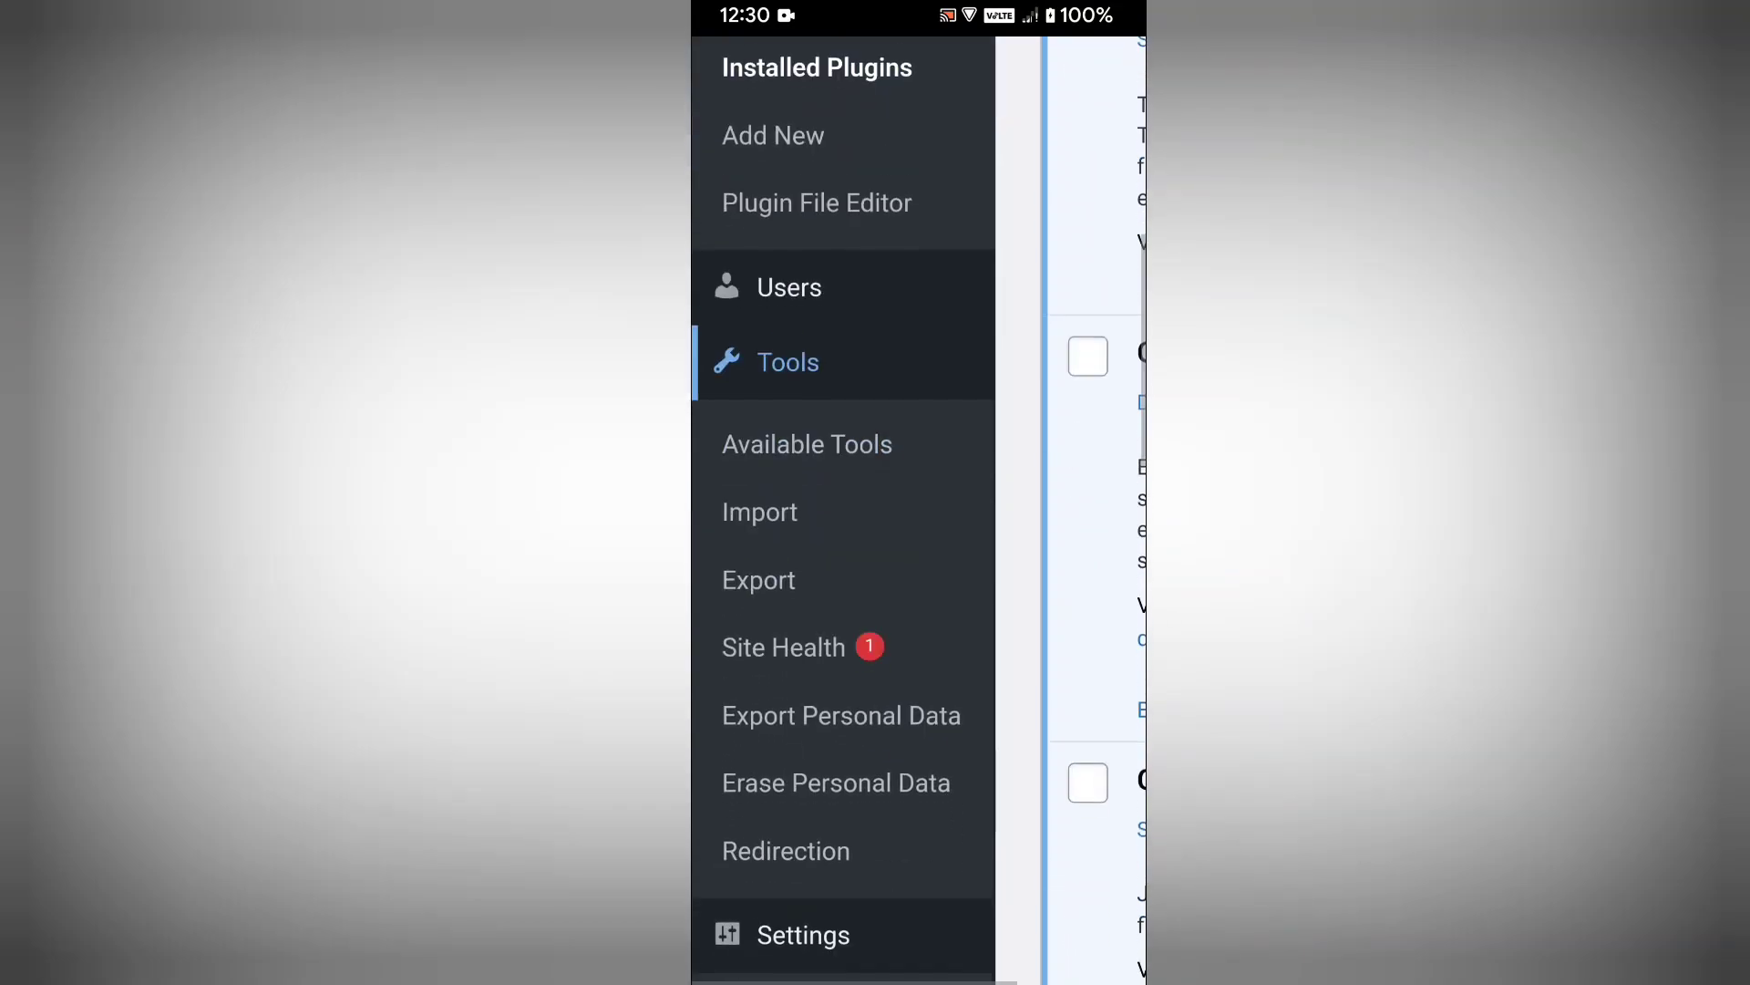
scroll(842, 548, down, 1)
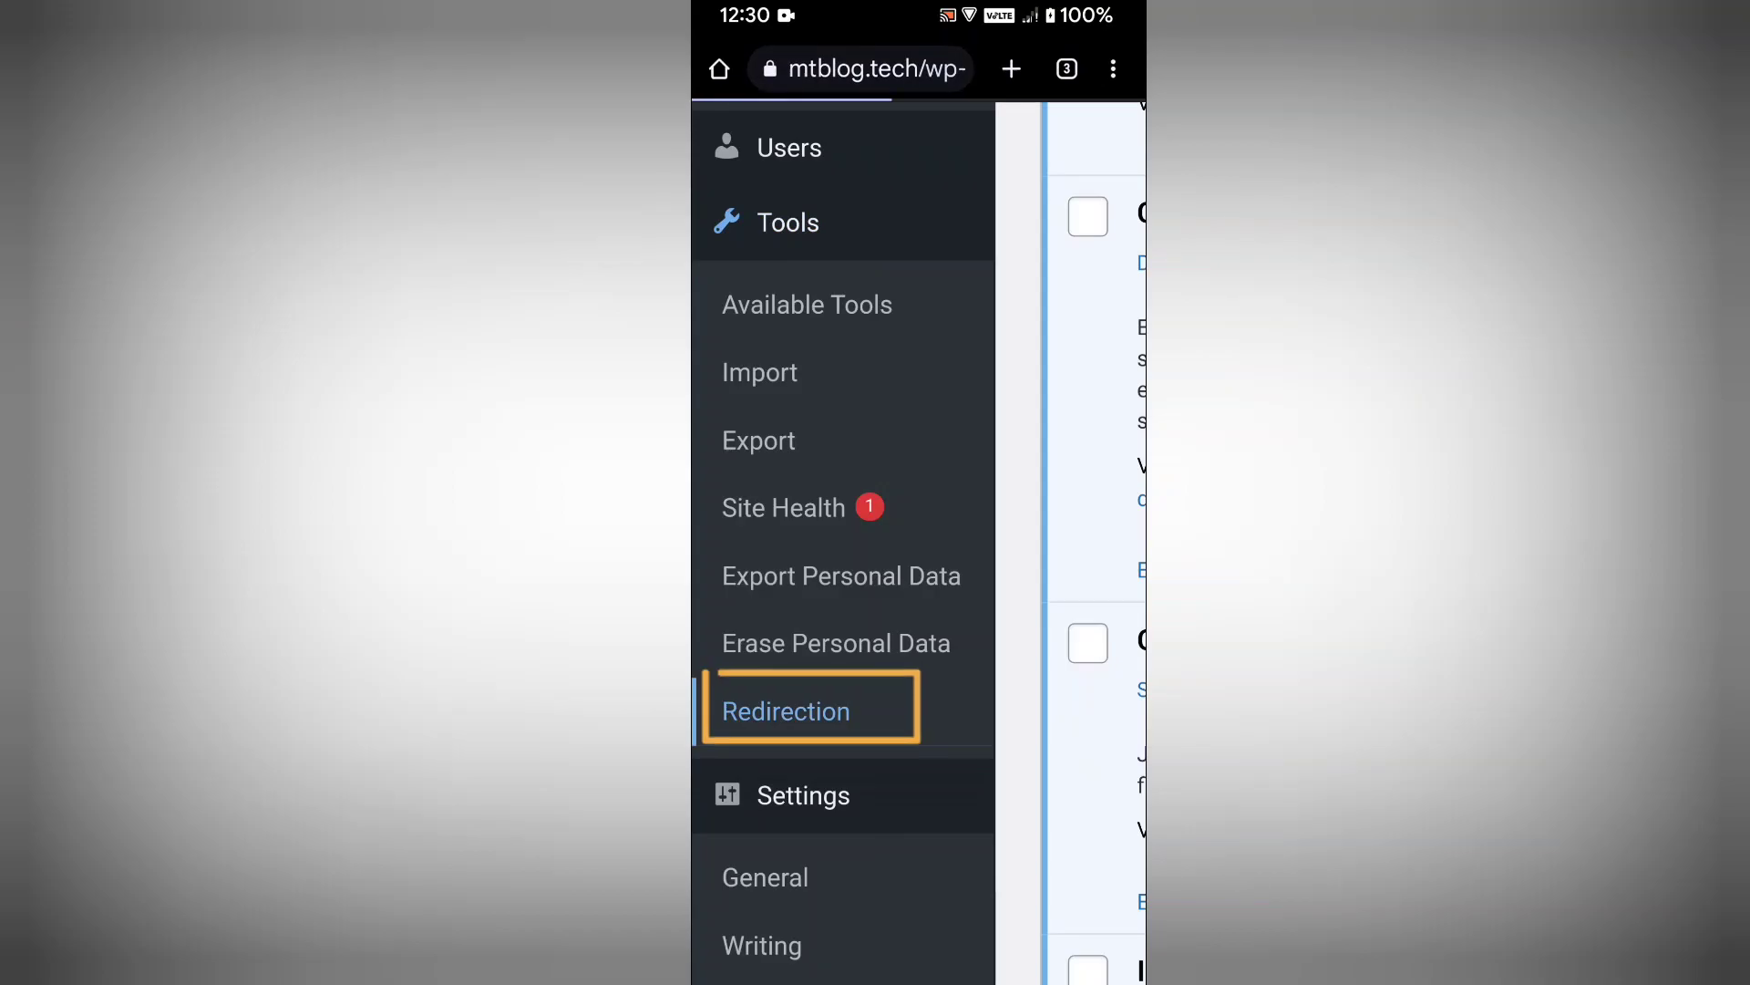
click(787, 711)
scroll(919, 548, down, 5)
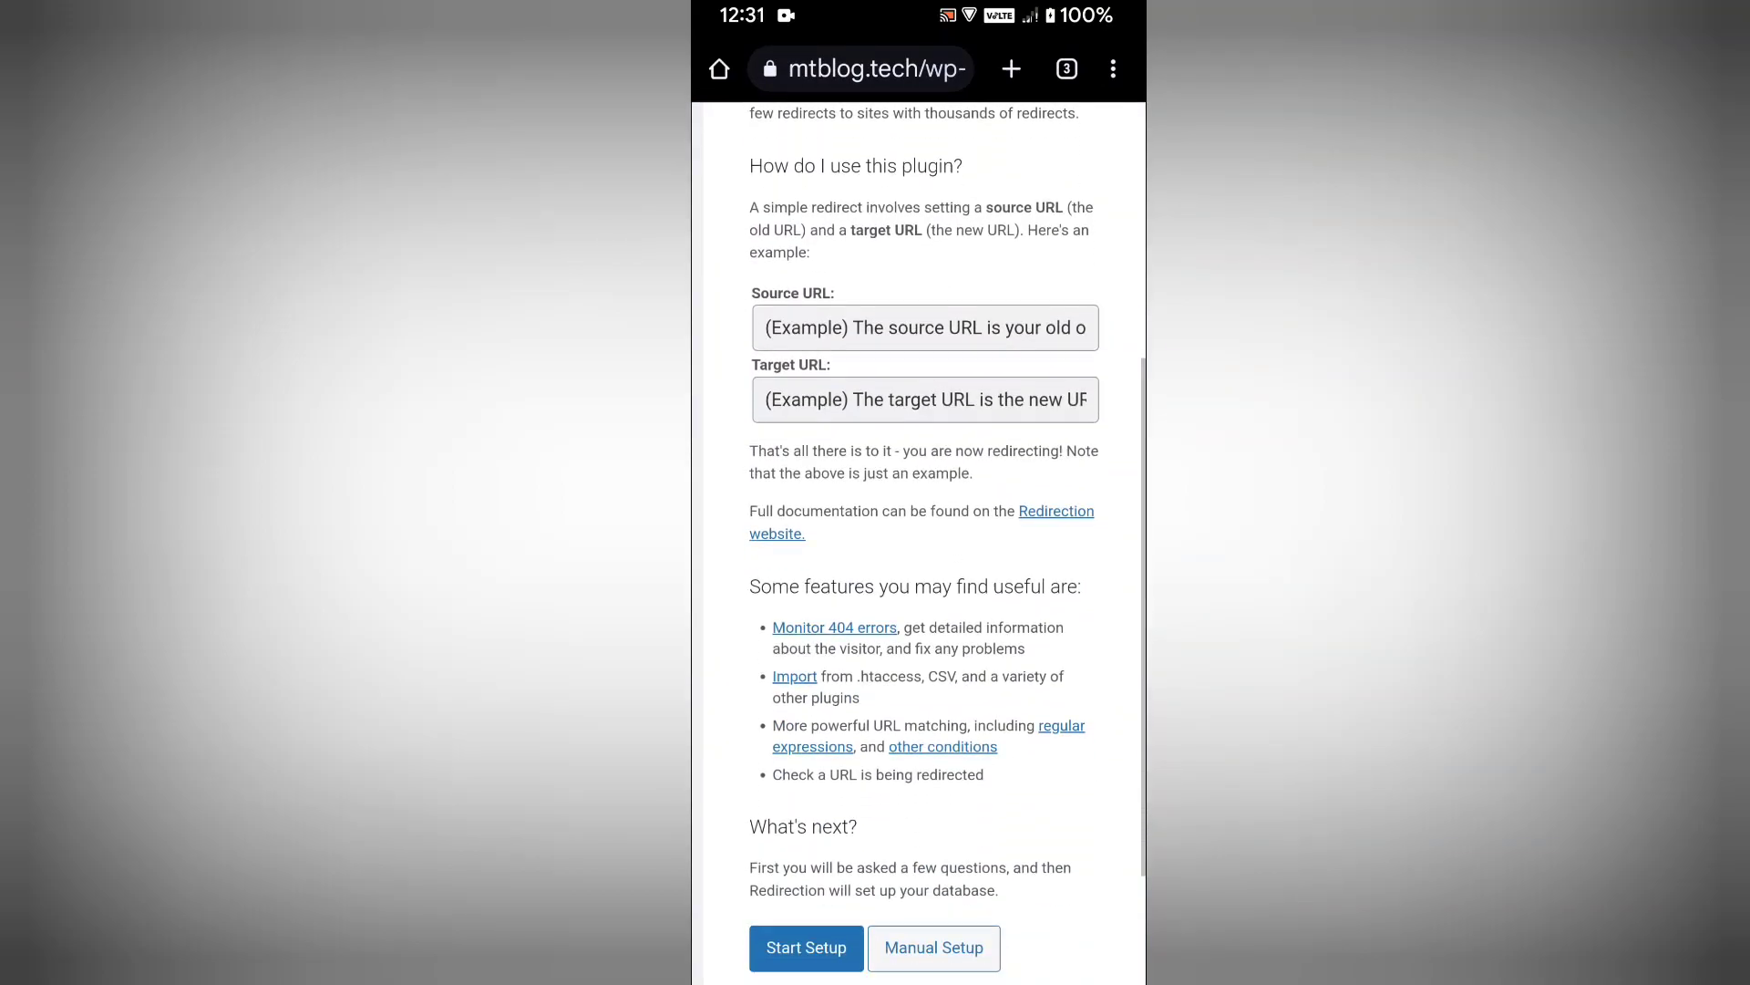
scroll(919, 548, down, 2)
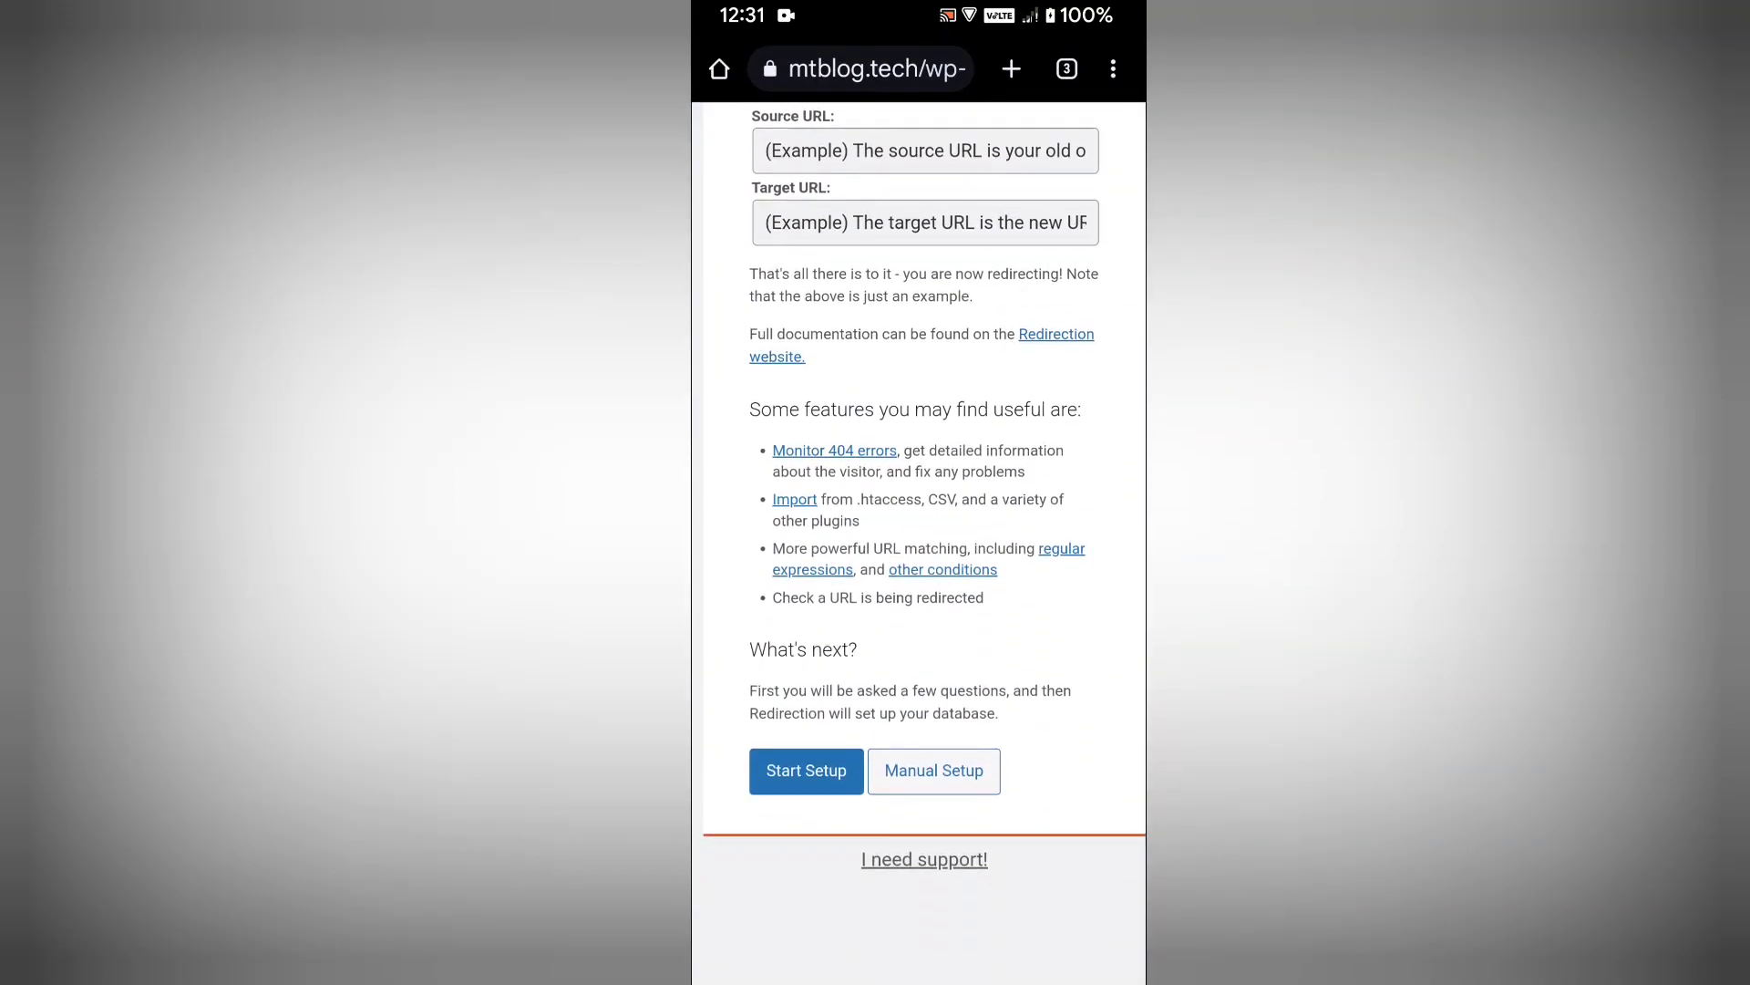
Run Start Setup through Finish Setup and Ready to begin, reaching the empty redirects list
drag(958, 616, 1039, 684)
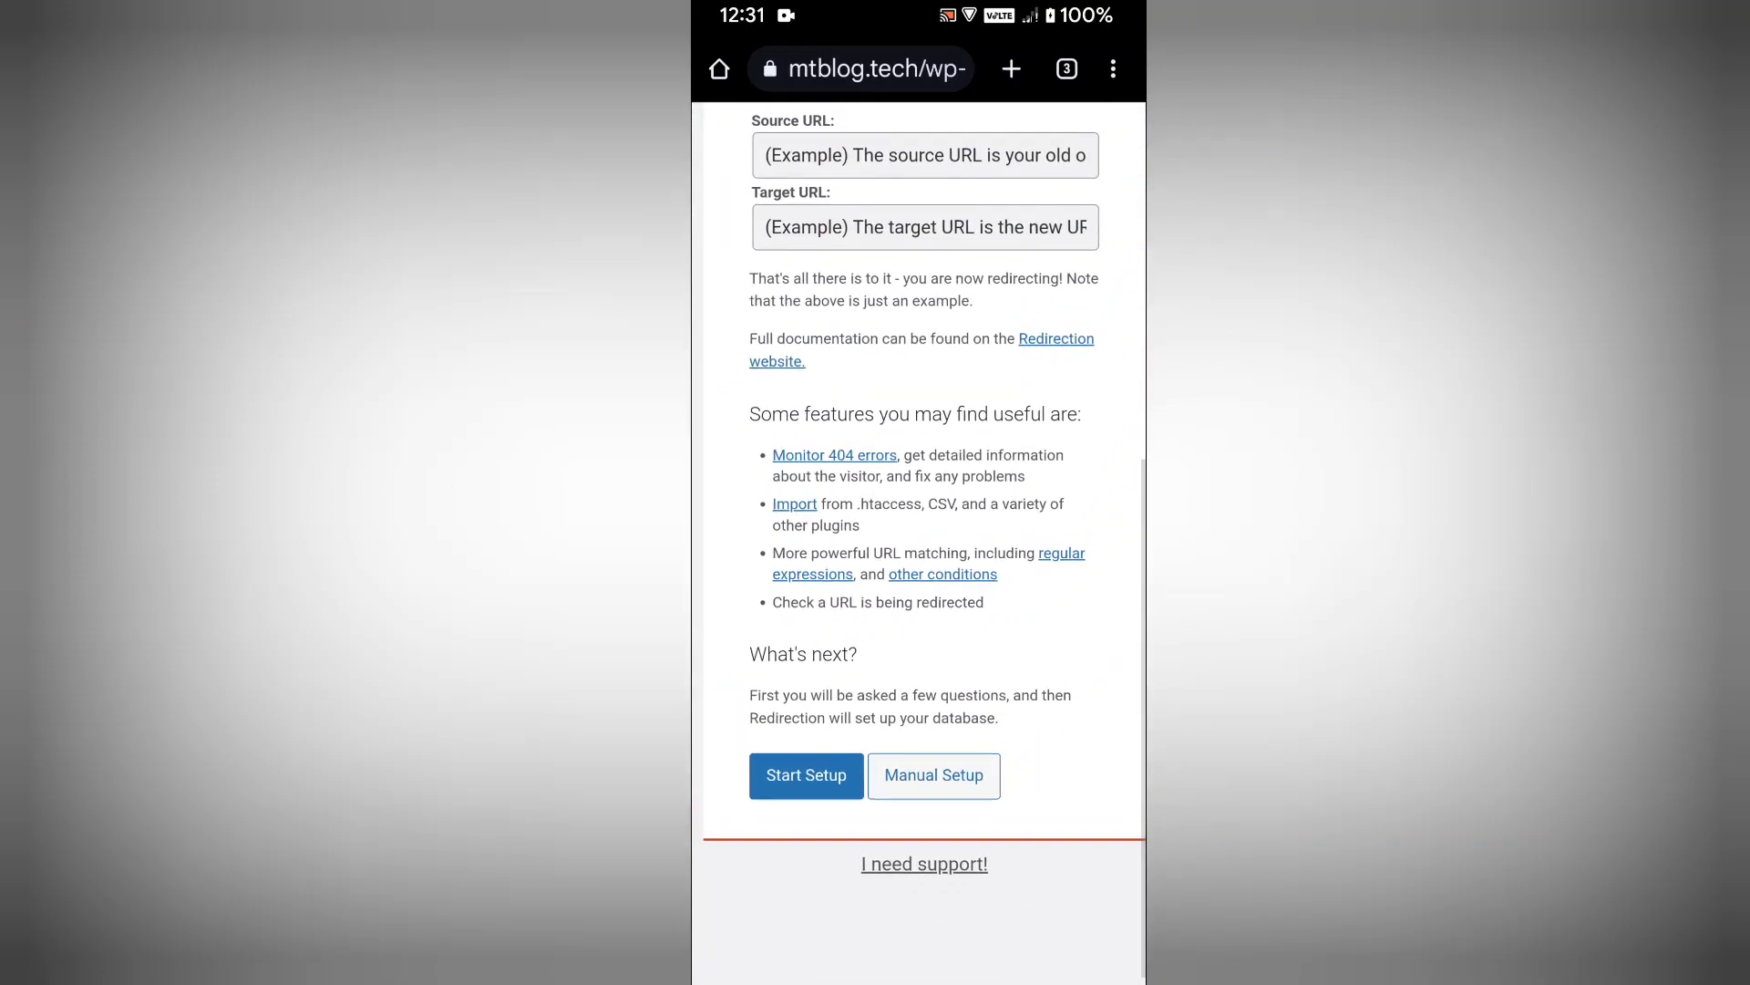
click(801, 769)
click(799, 769)
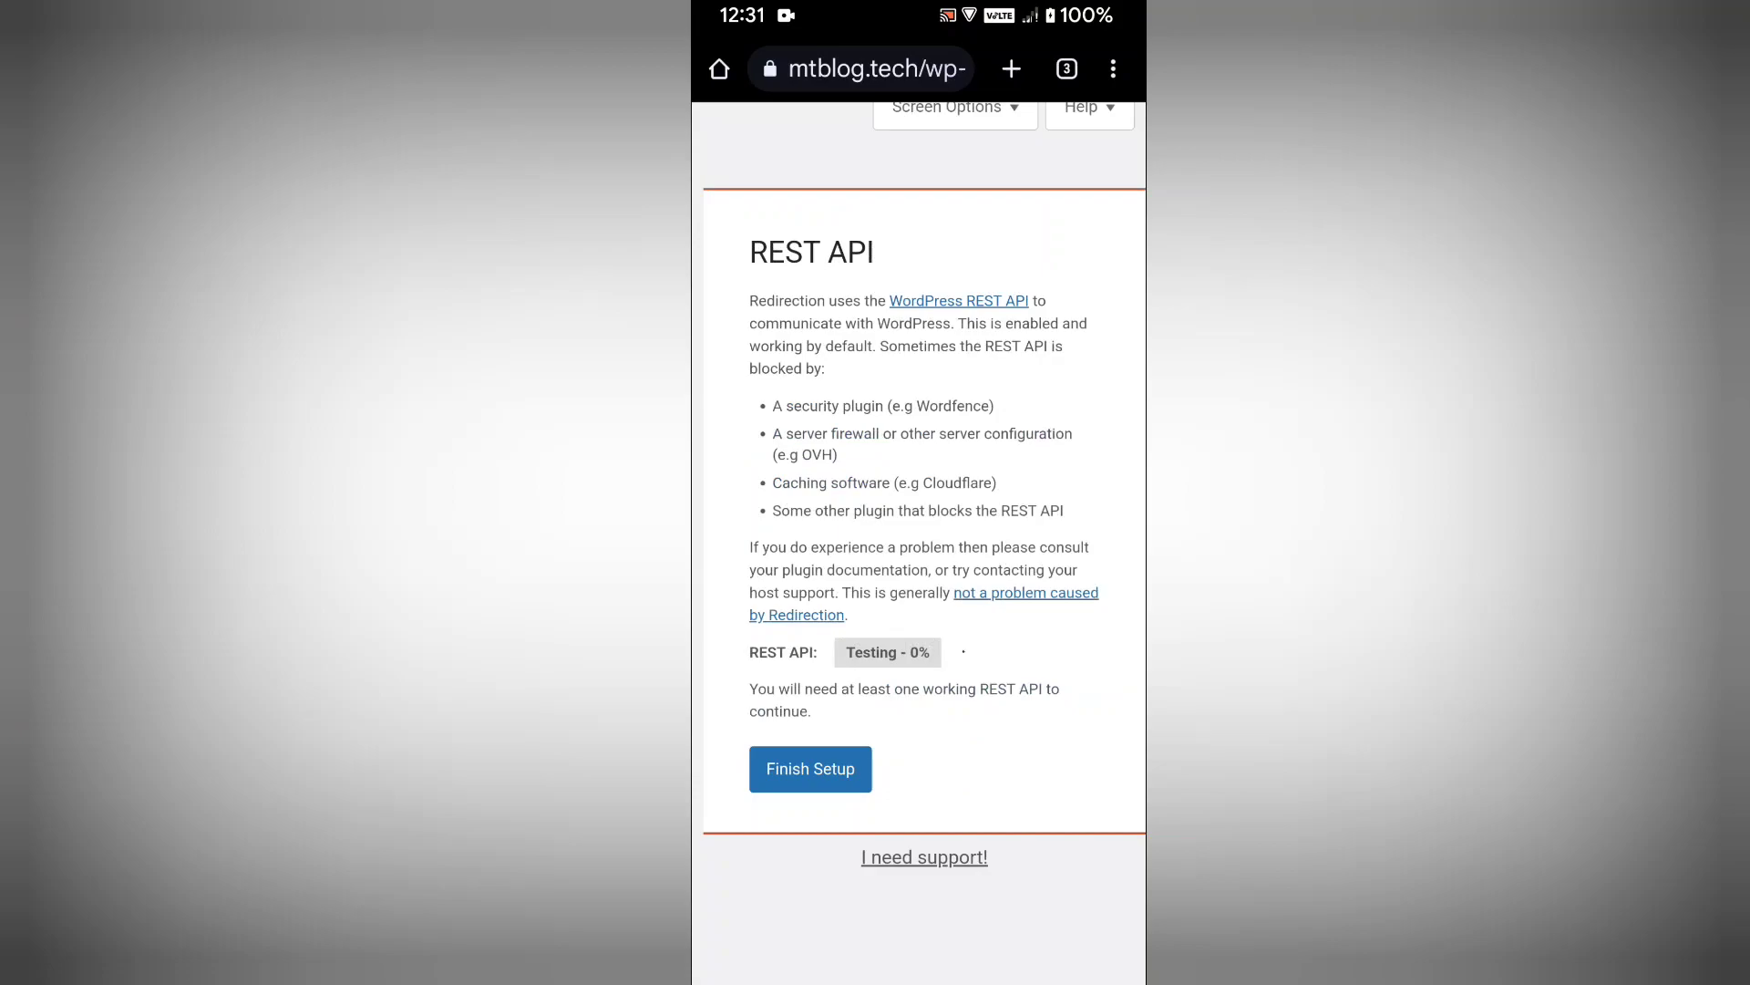
click(808, 767)
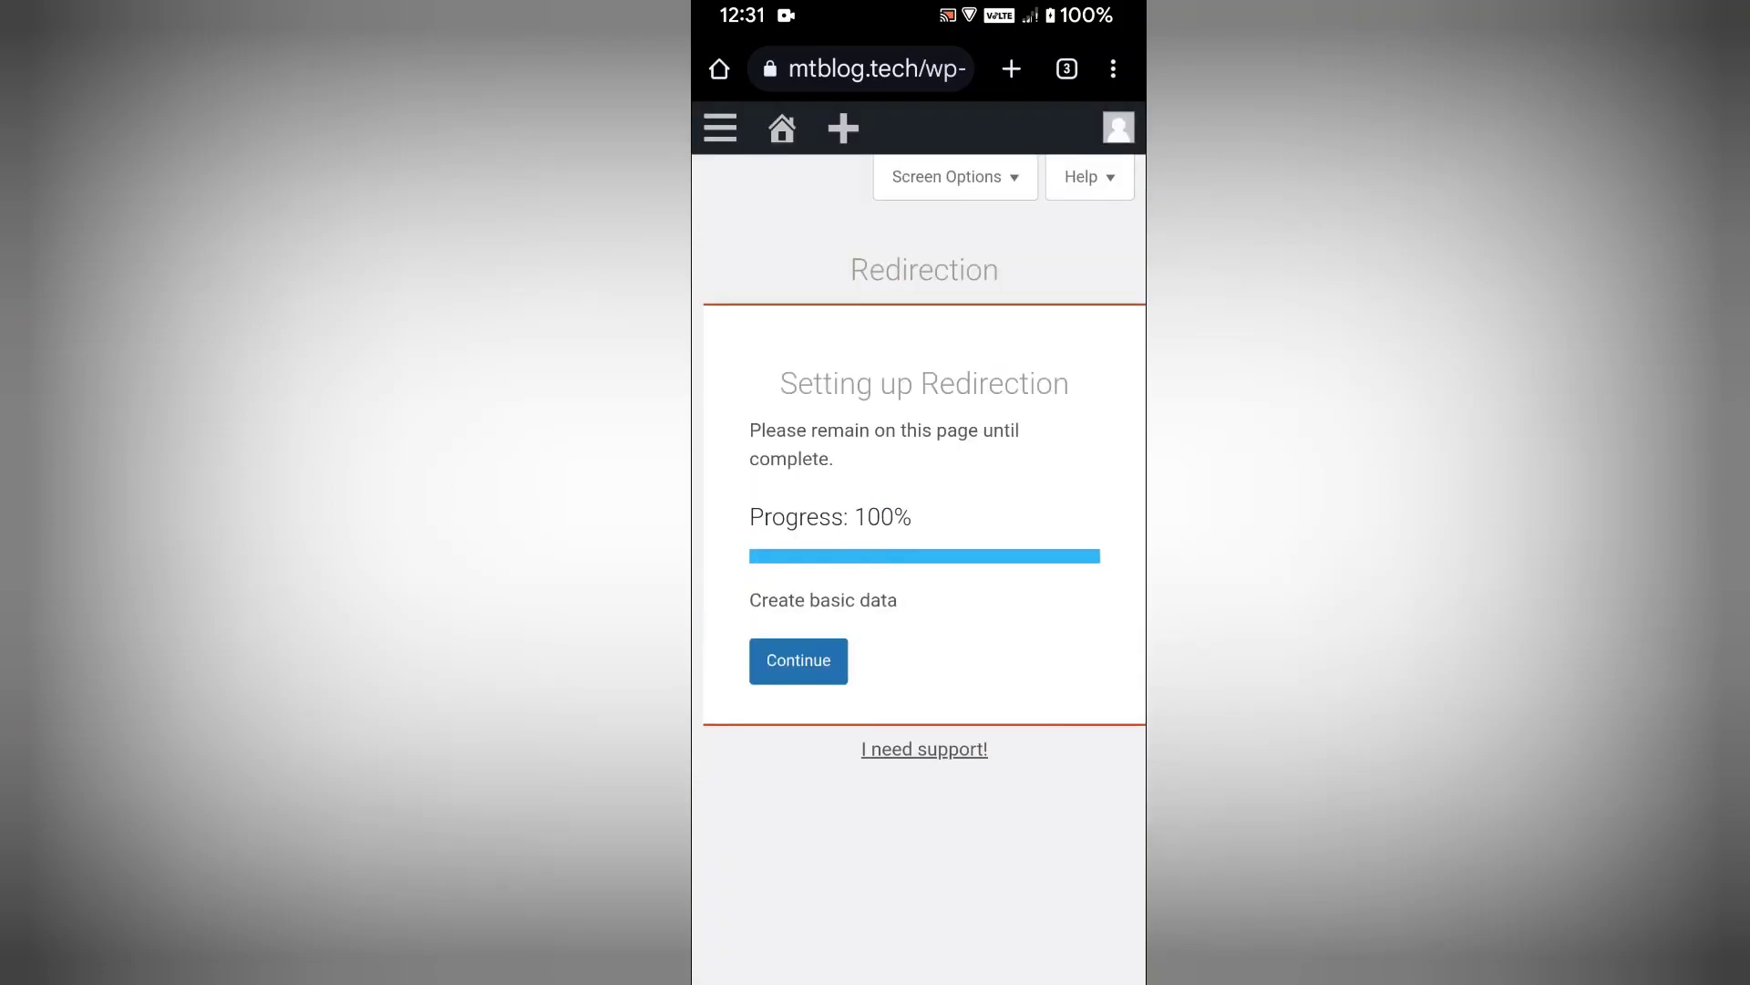
click(798, 660)
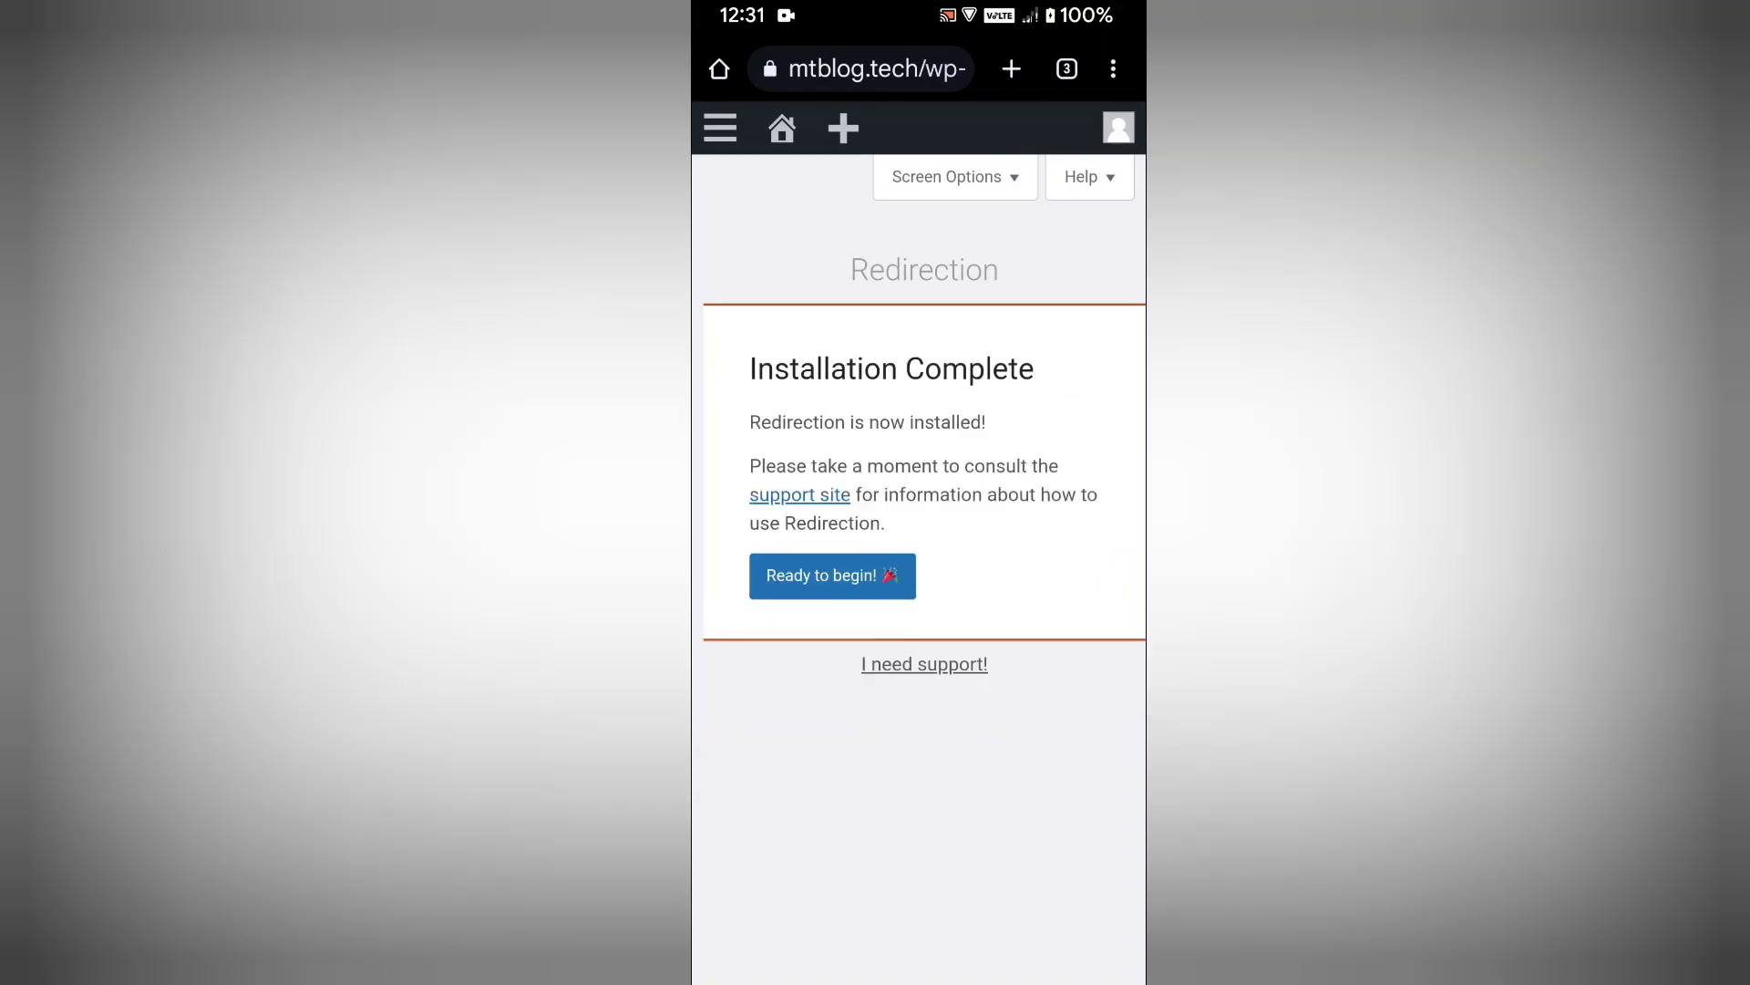
click(831, 575)
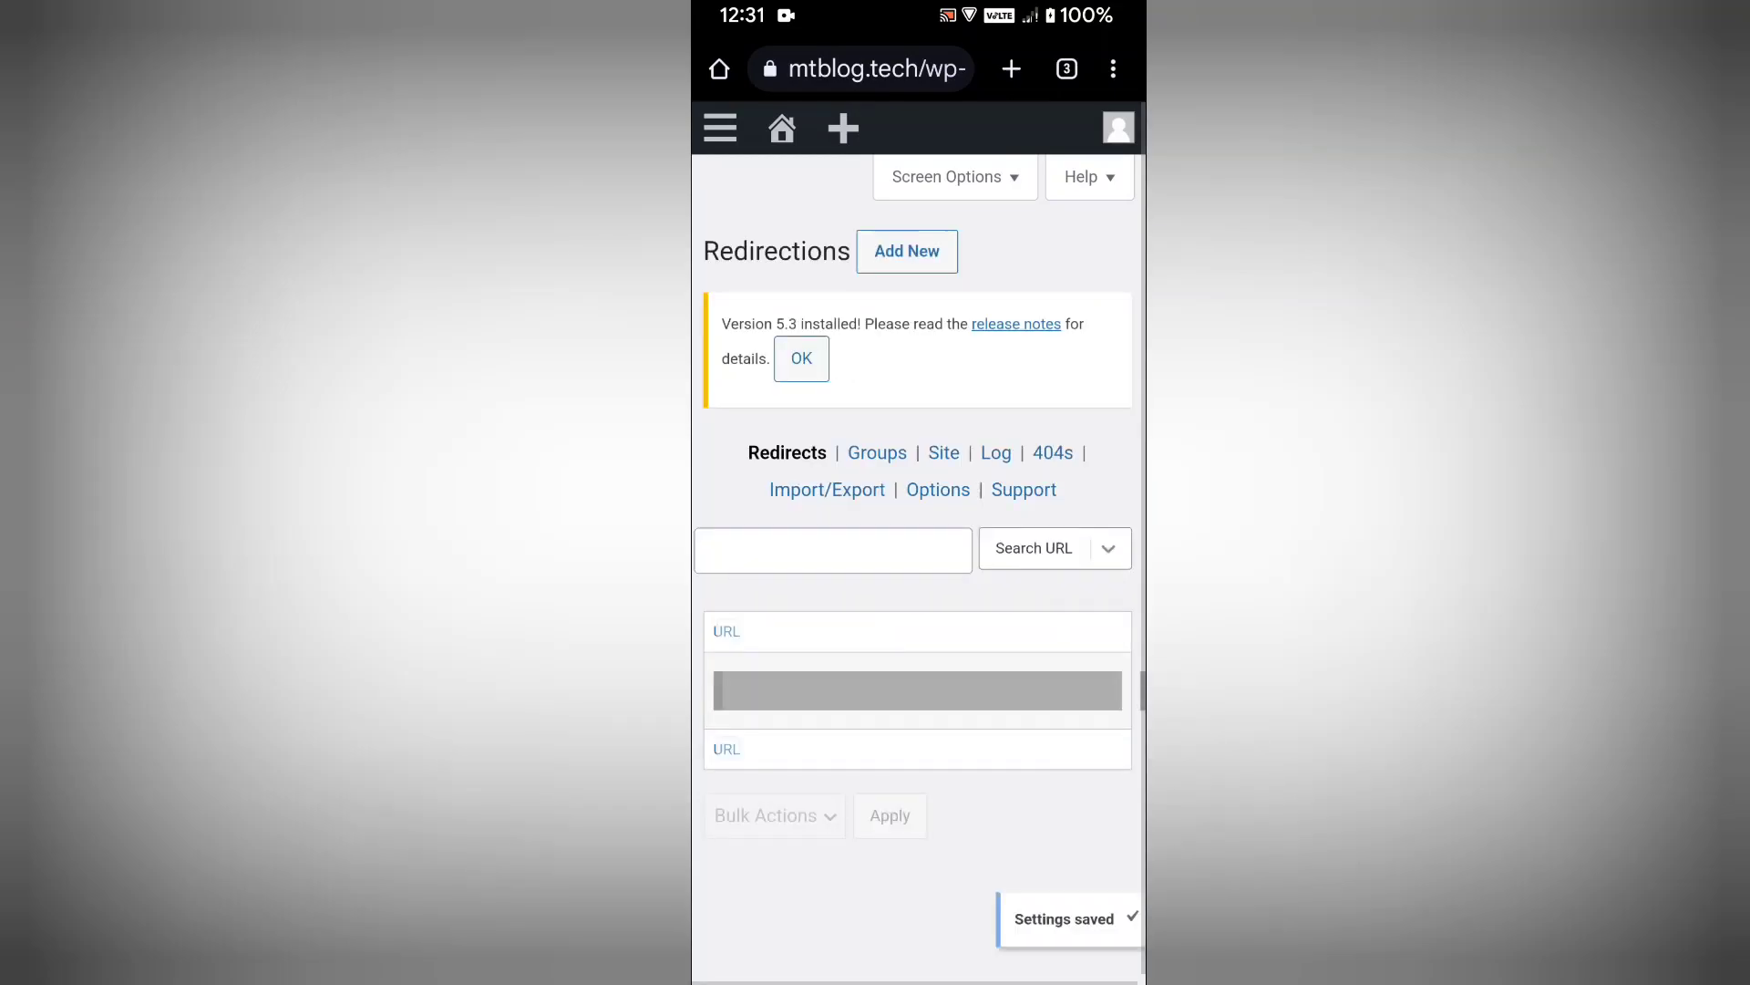
scroll(919, 548, down, 5)
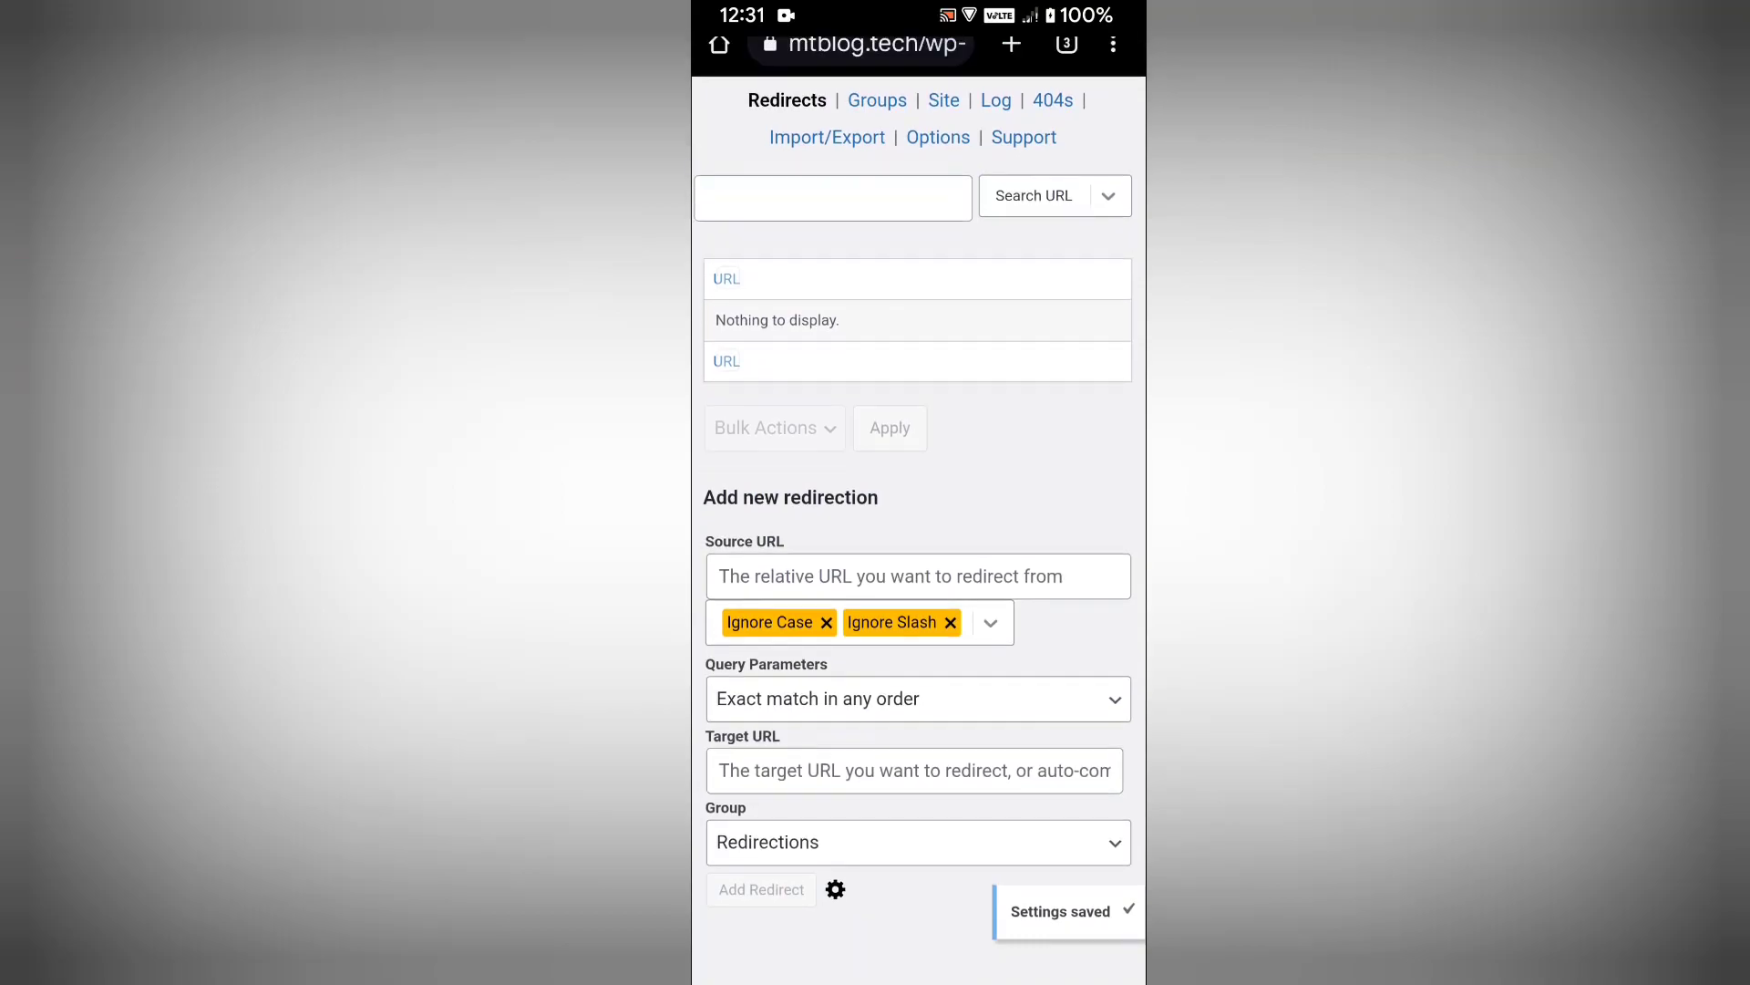
scroll(919, 548, up, 5)
Copy the broken /contact-2/ page's URL and return to the Redirections admin tab
click(1065, 68)
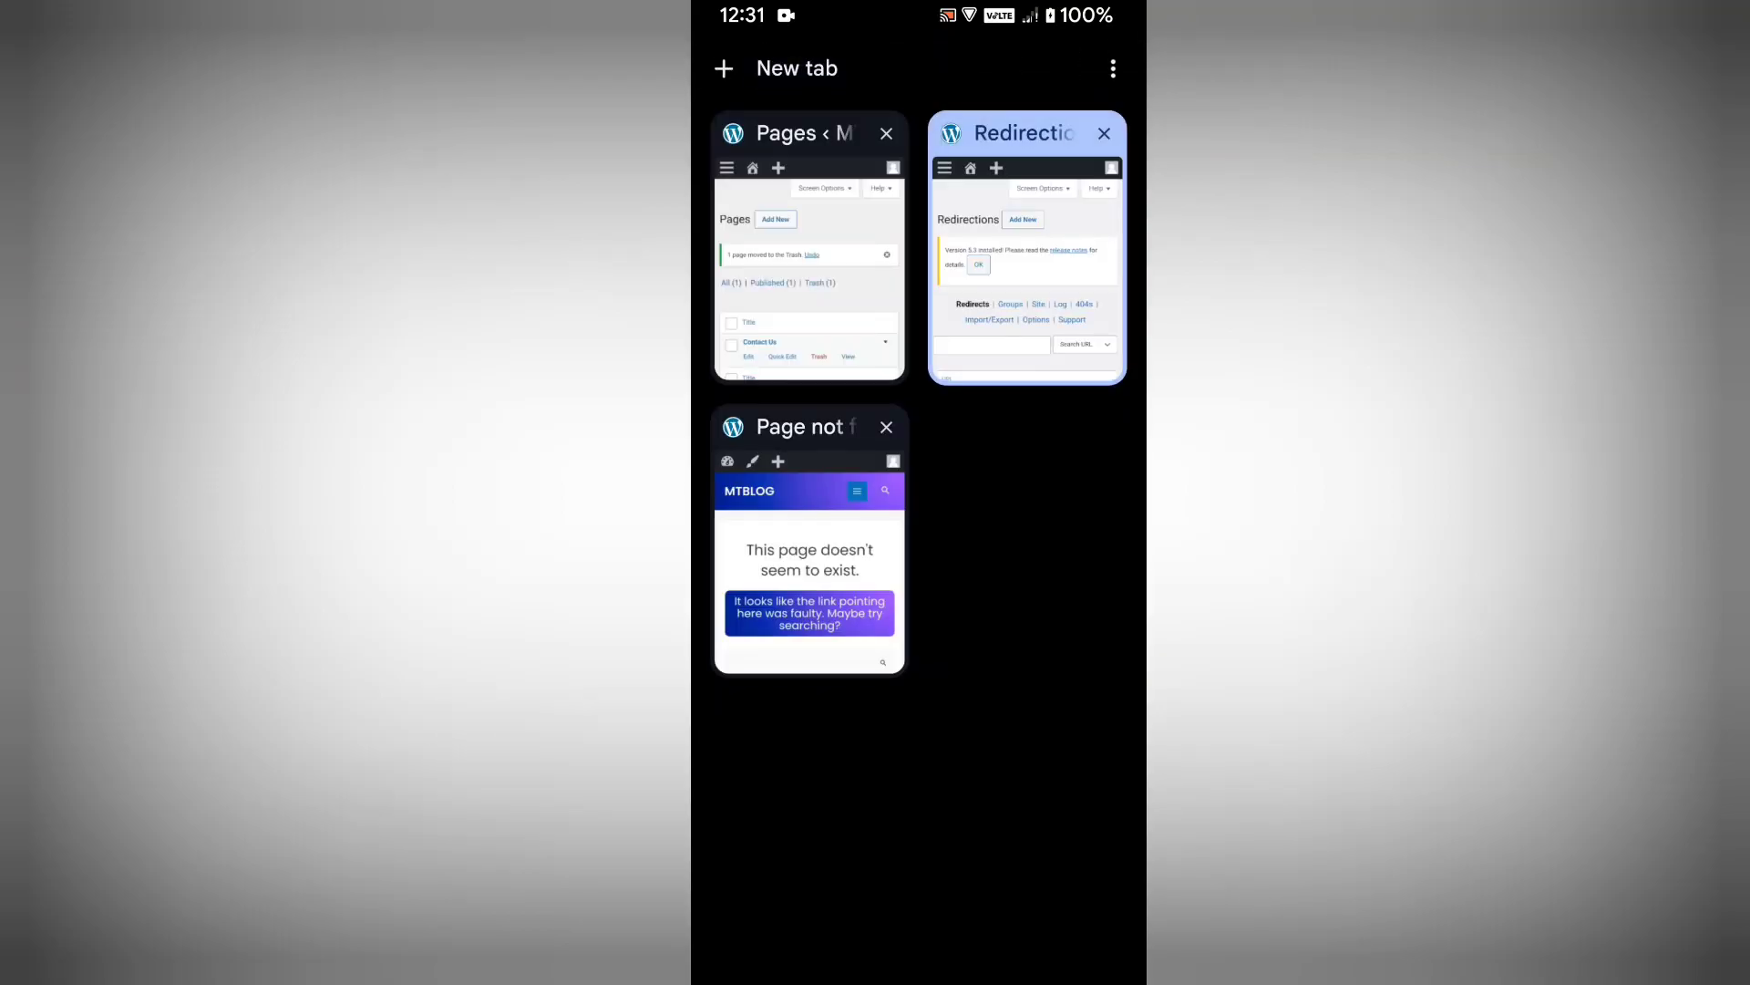
click(809, 548)
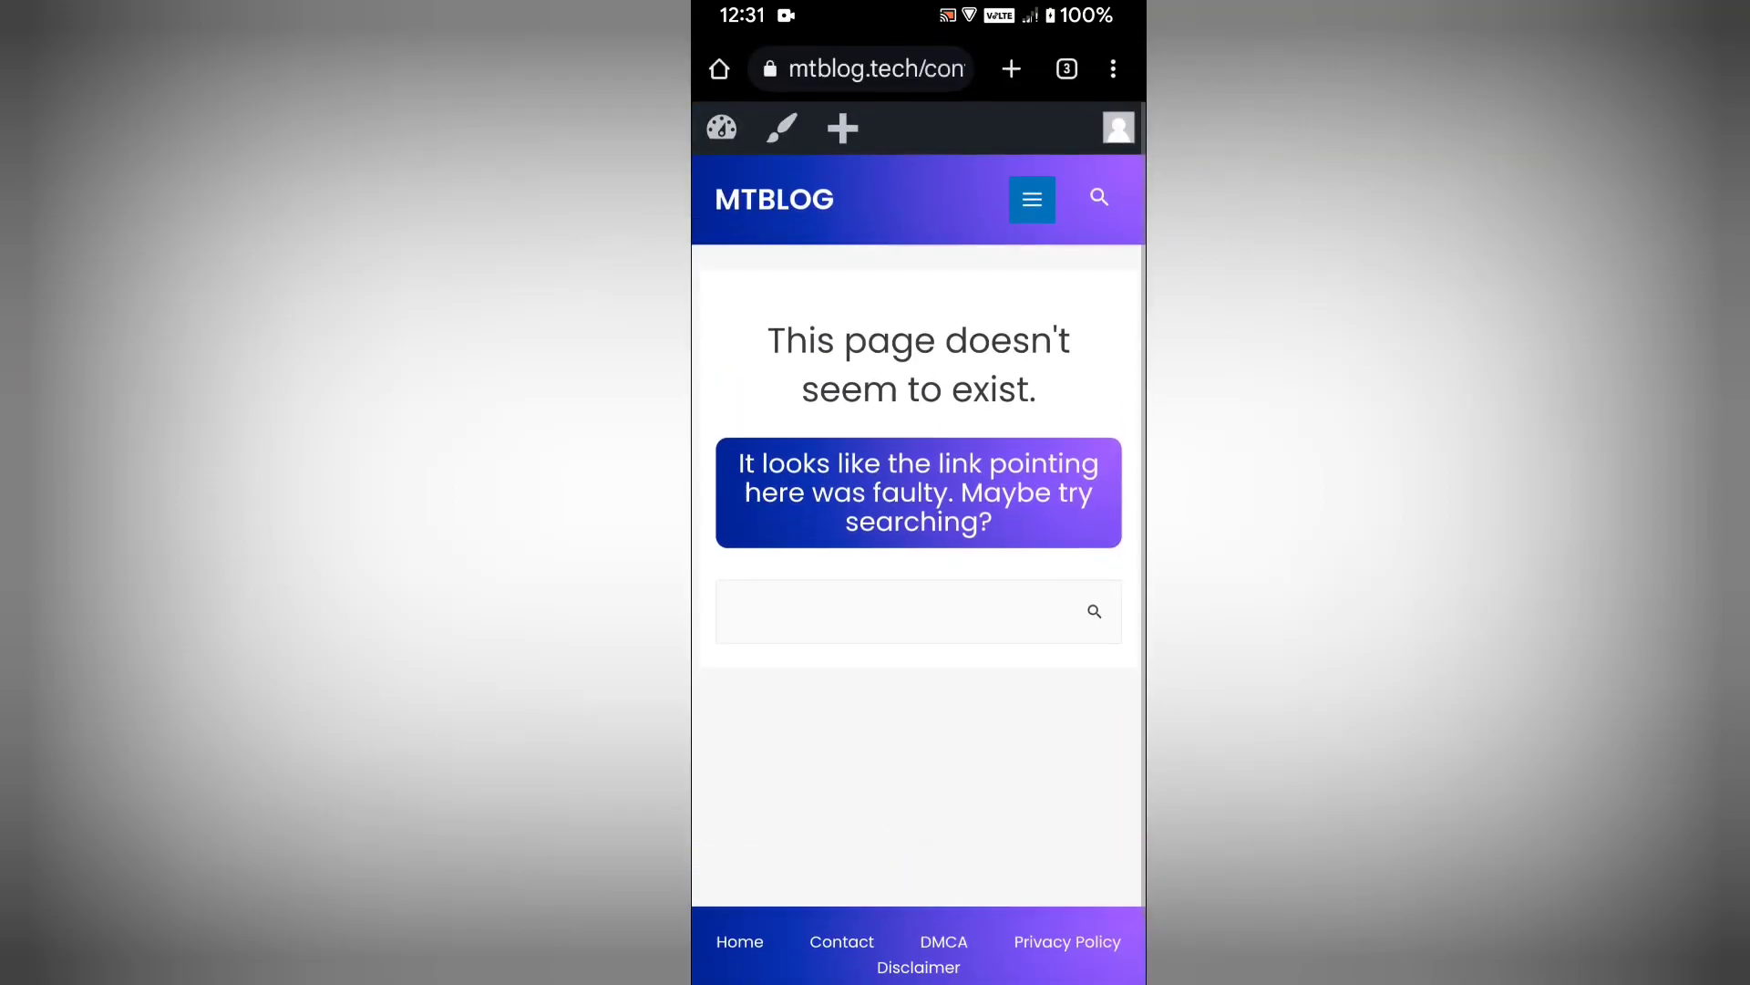
click(875, 70)
click(1061, 142)
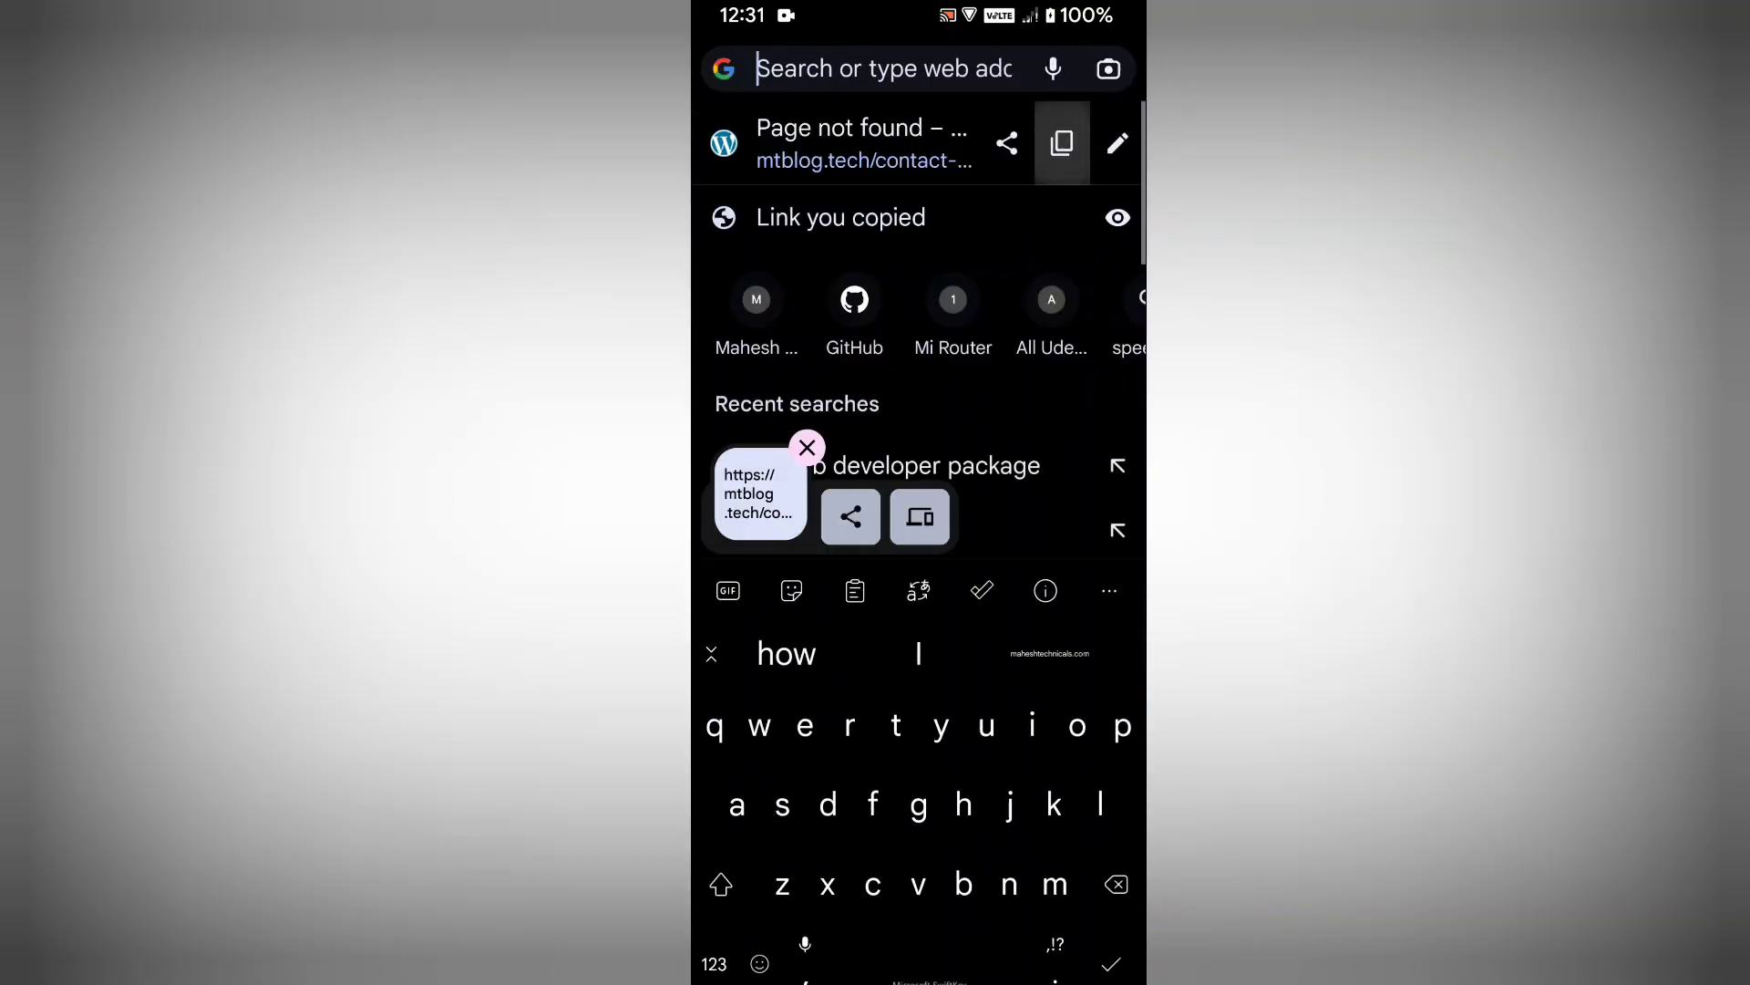
key(Escape)
click(1065, 68)
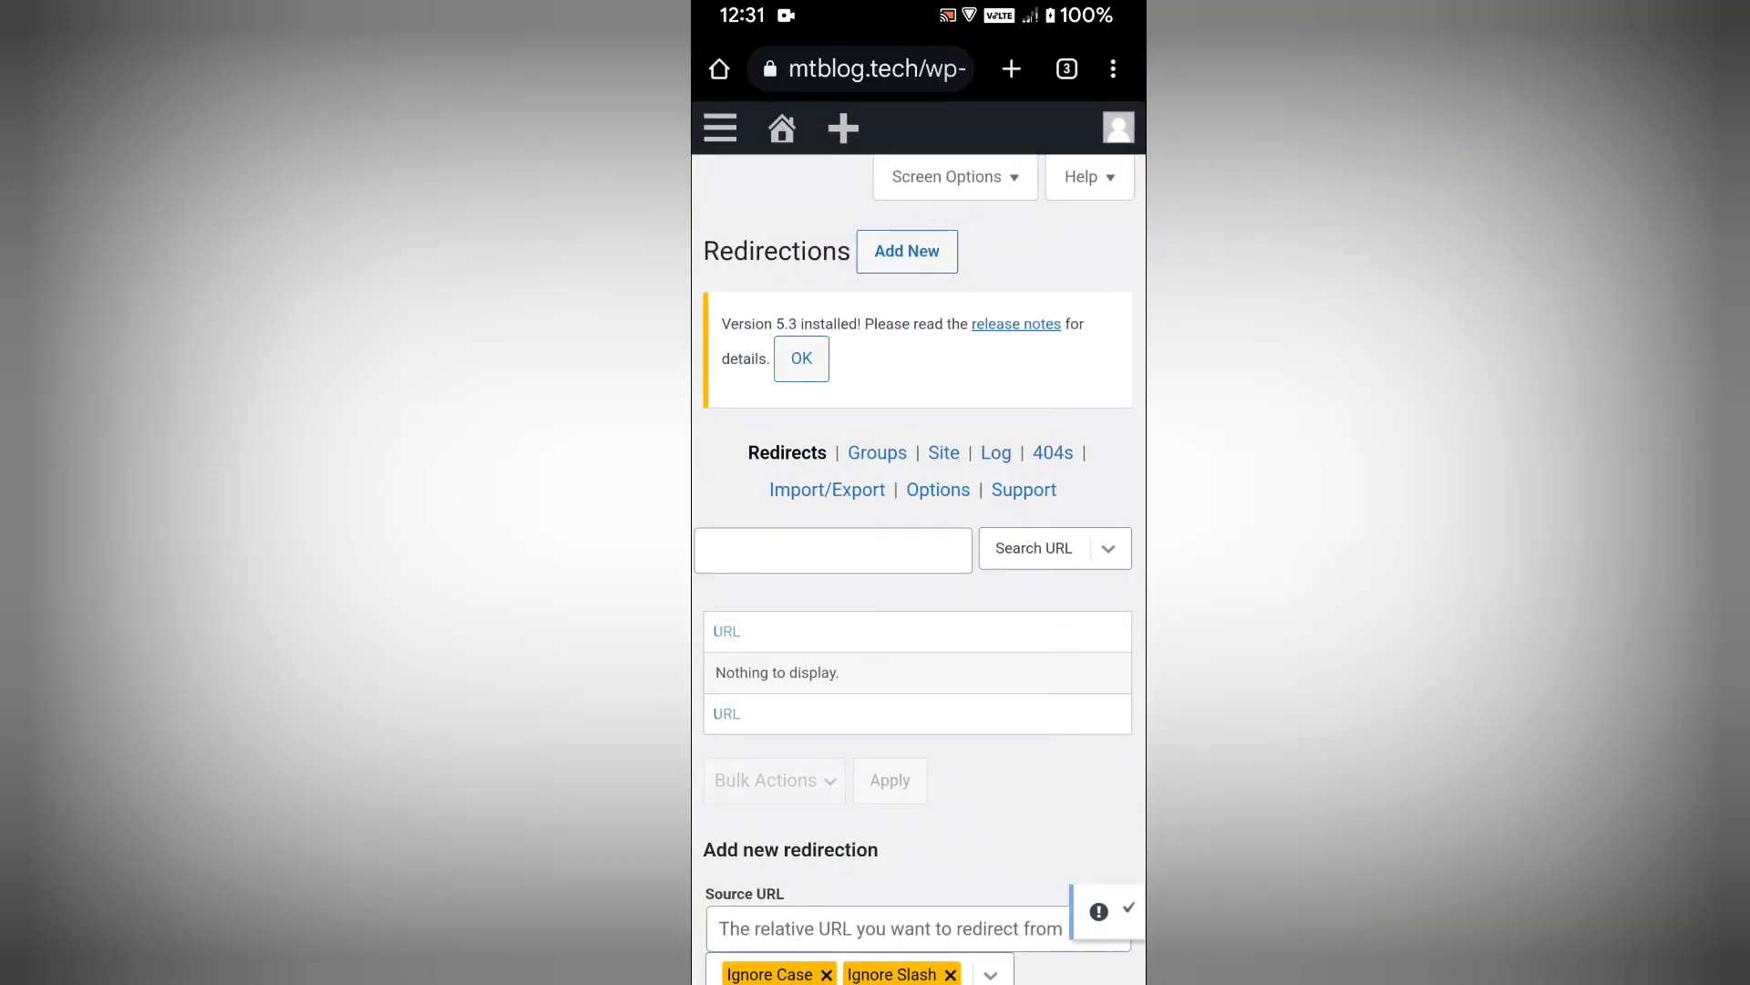
scroll(919, 547, down, 3)
scroll(919, 548, up, 1)
Set the redirection's Source URL to /contact-2/ by pasting the link and removing the domain
click(920, 927)
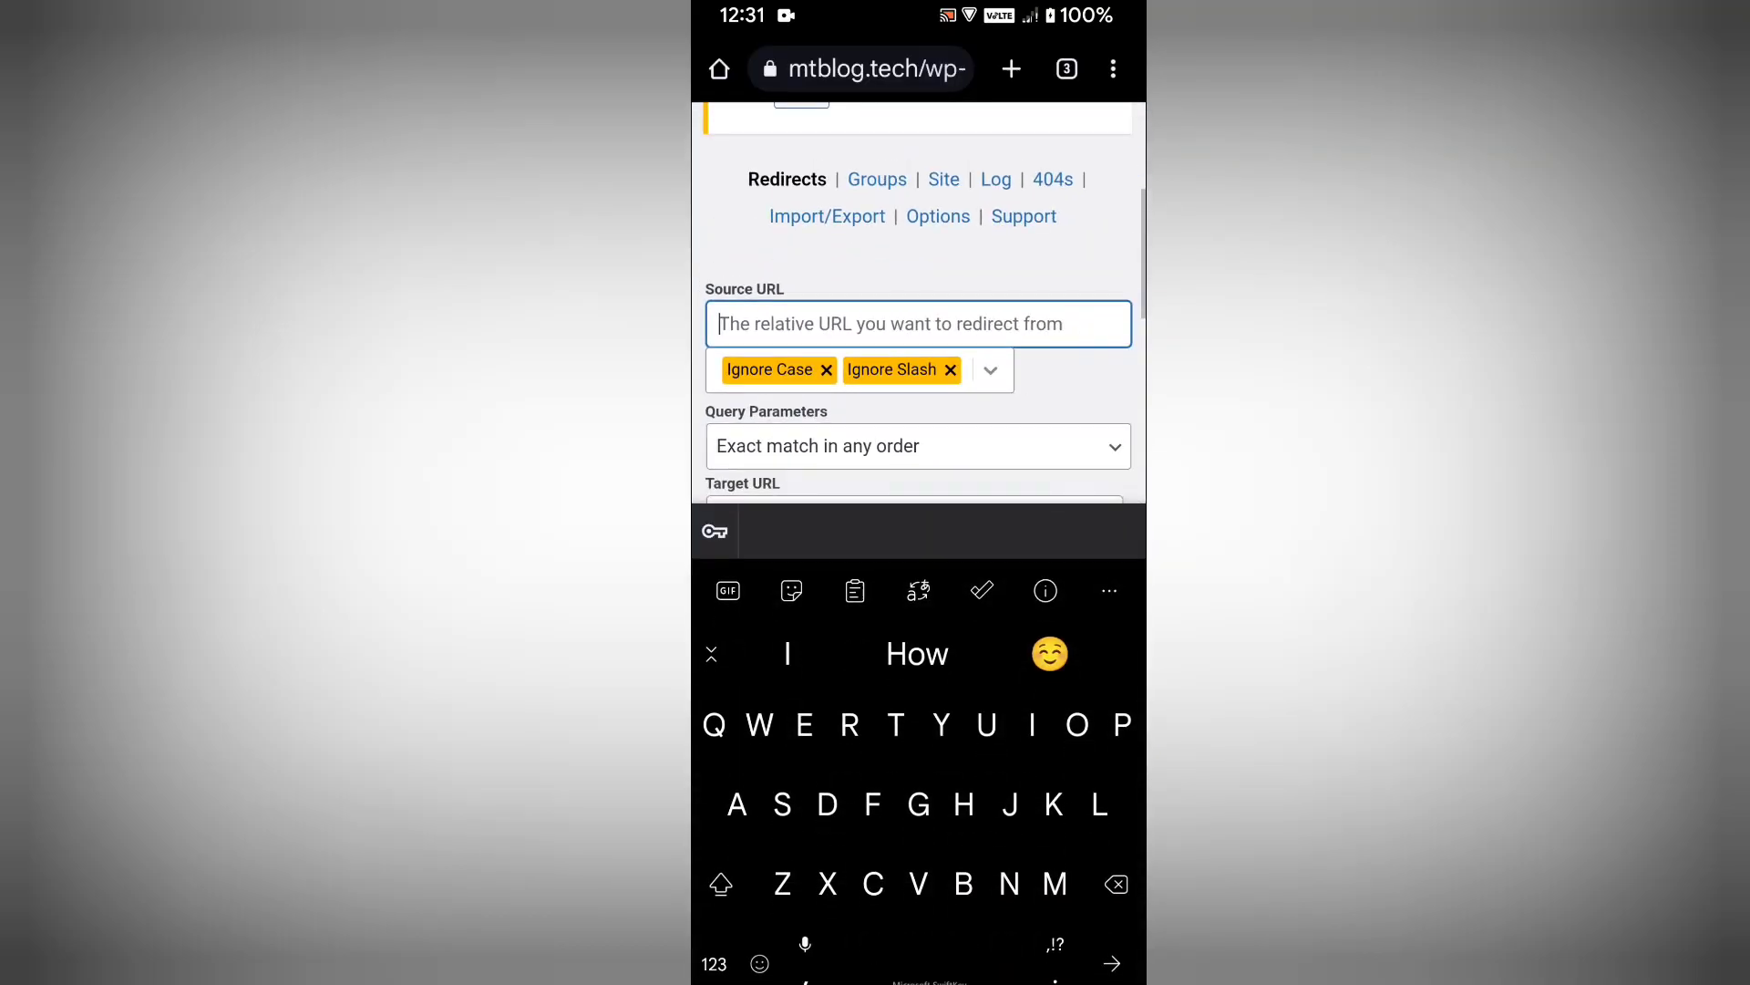
click(725, 324)
click(755, 283)
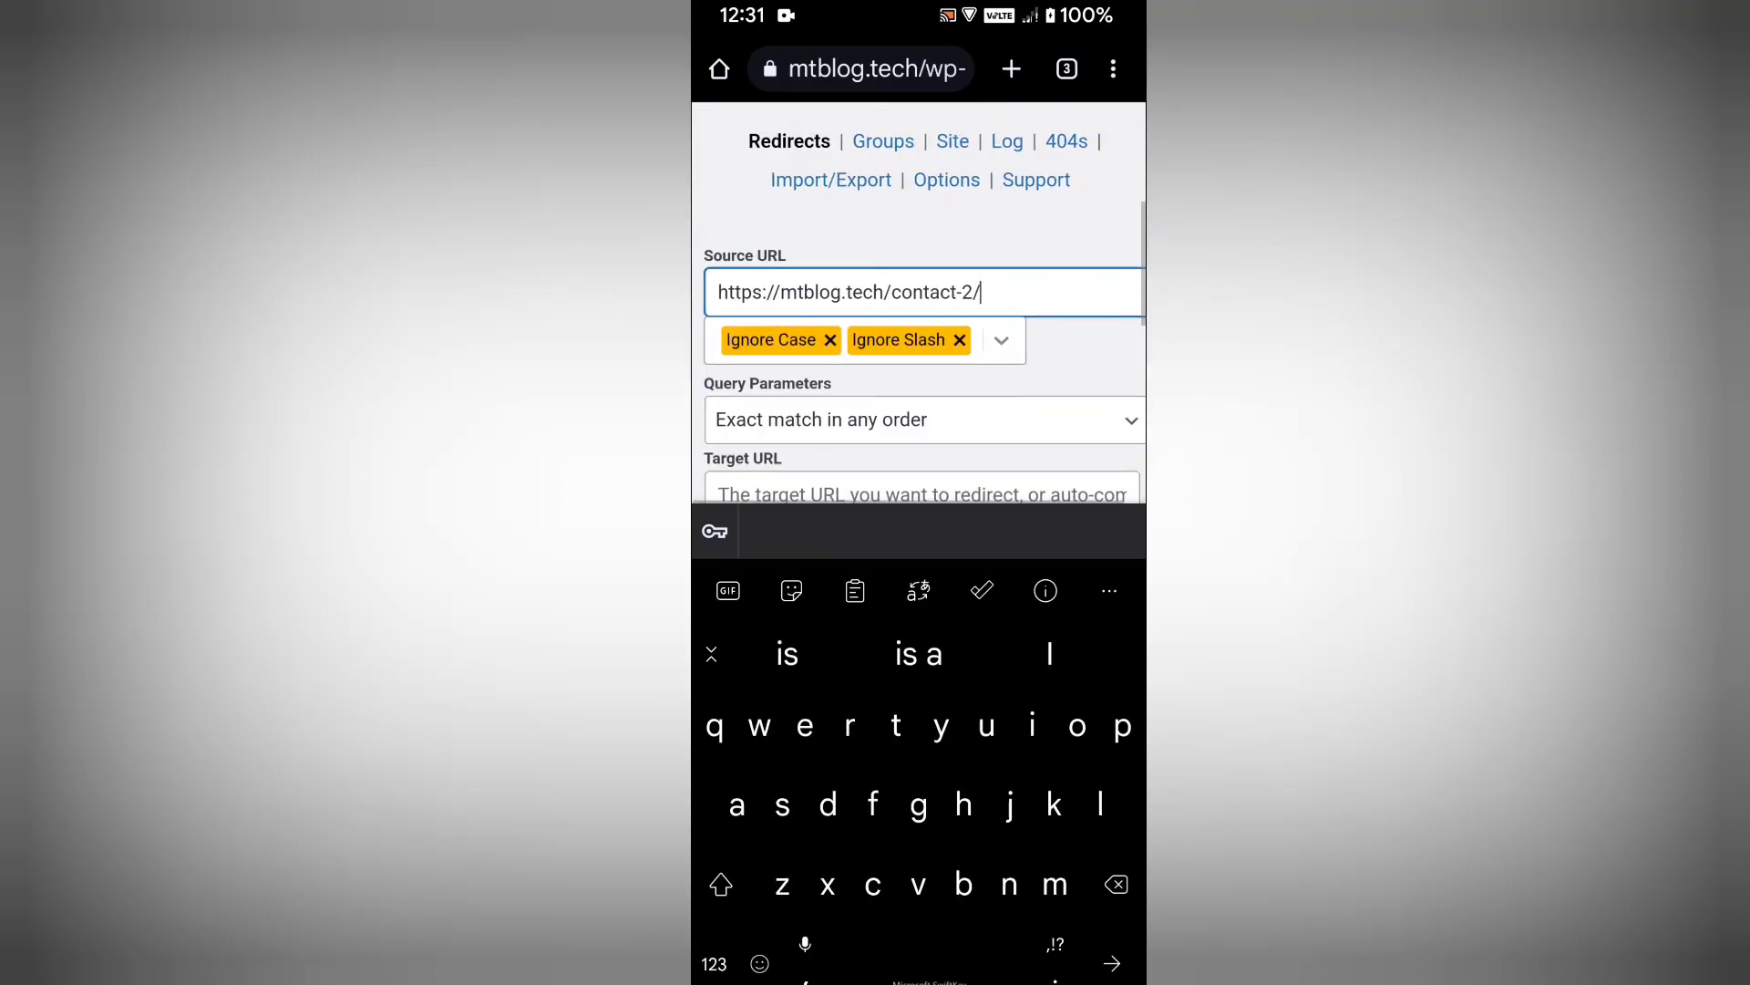
click(995, 268)
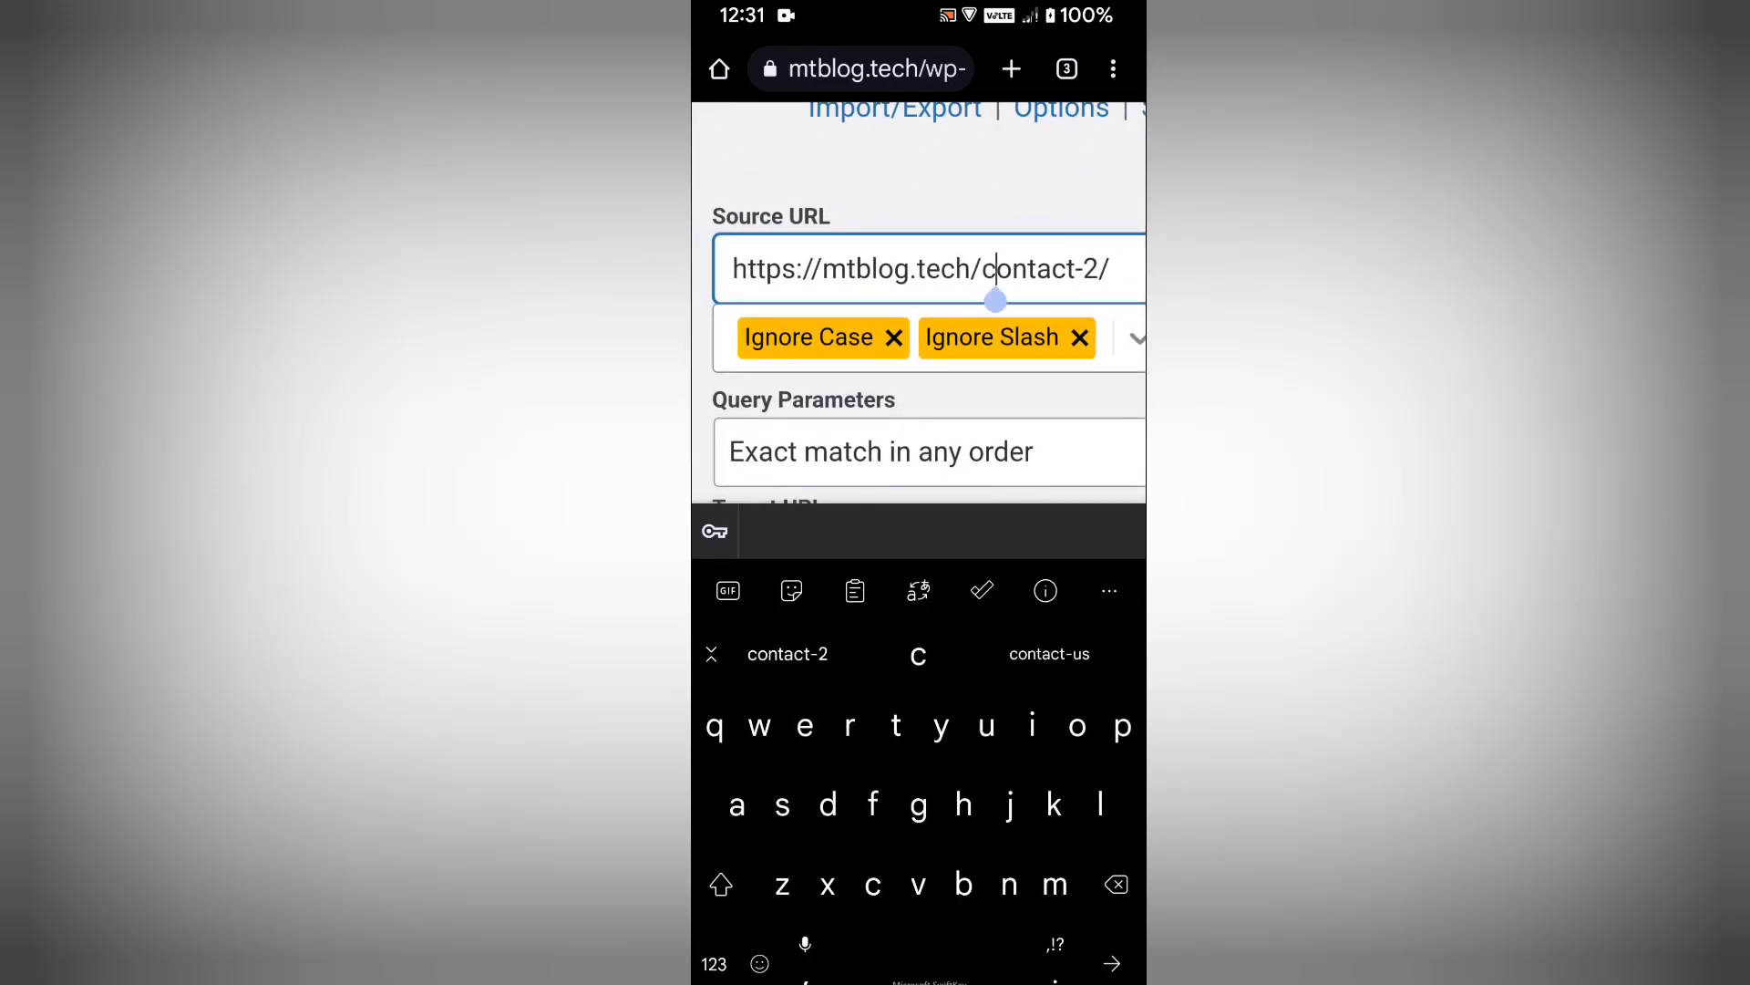
click(974, 268)
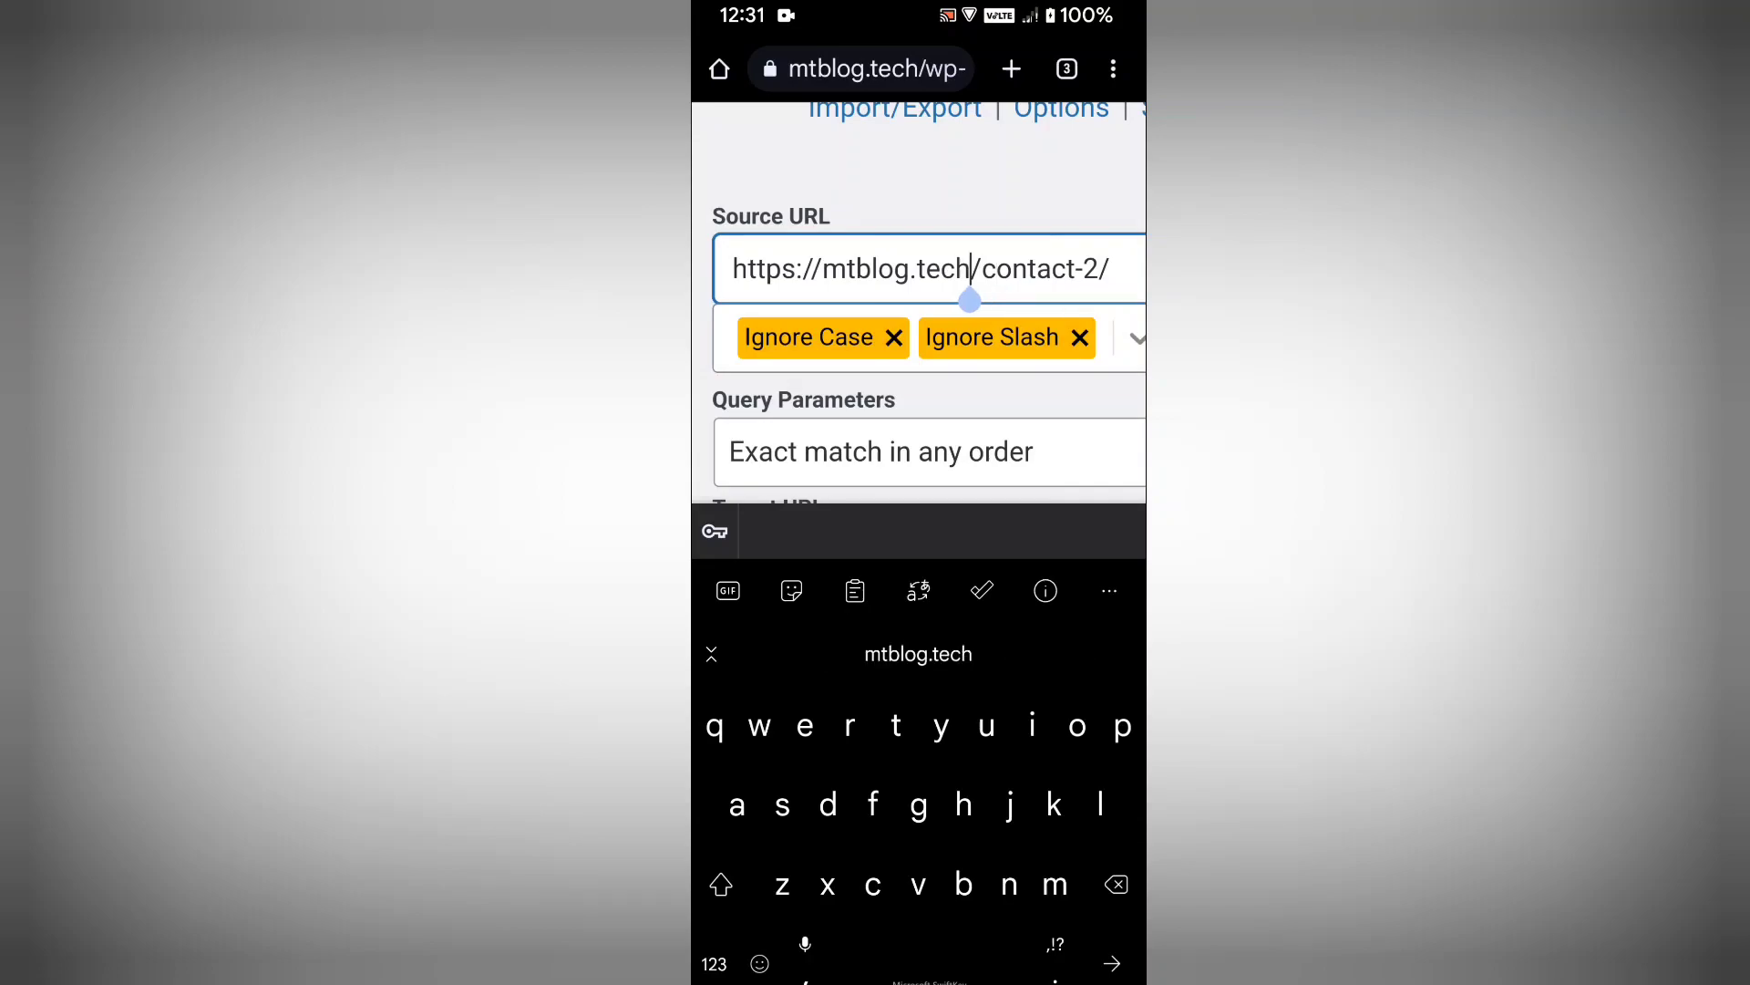
click(1117, 883)
key(BackSpace)
key(BackSpace)
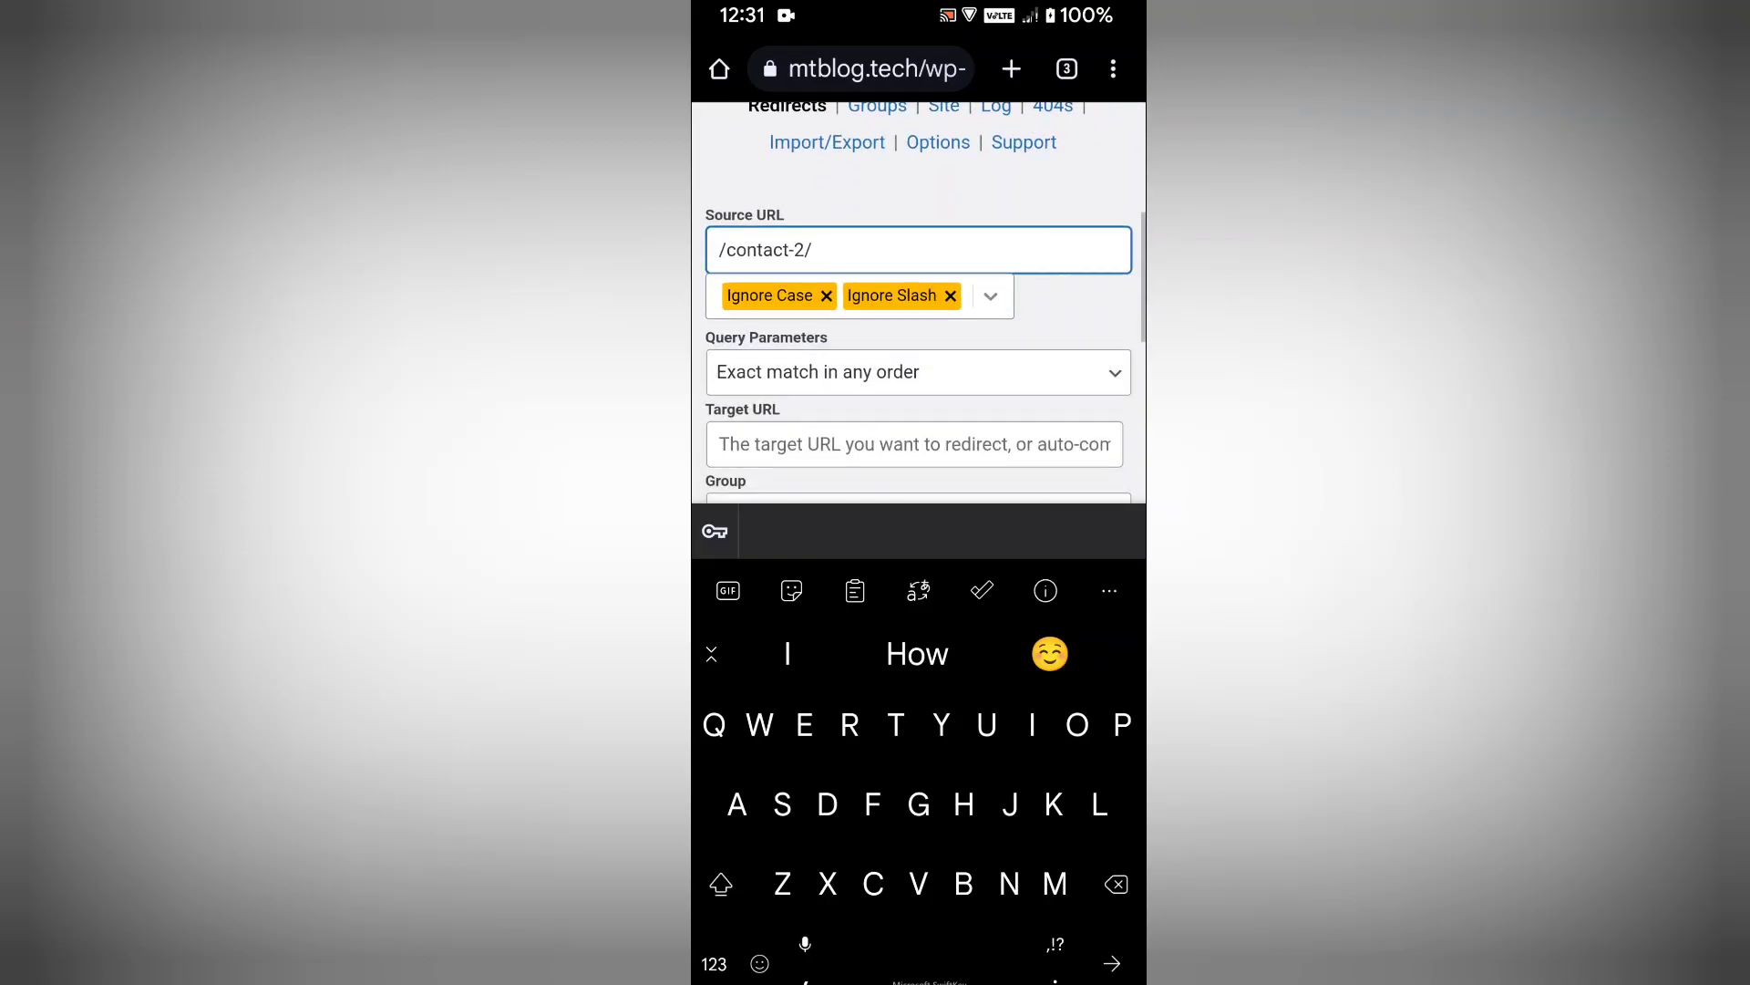
click(1067, 69)
View the Contact Us page in the other tab and its address, then head back to Redirections
click(809, 547)
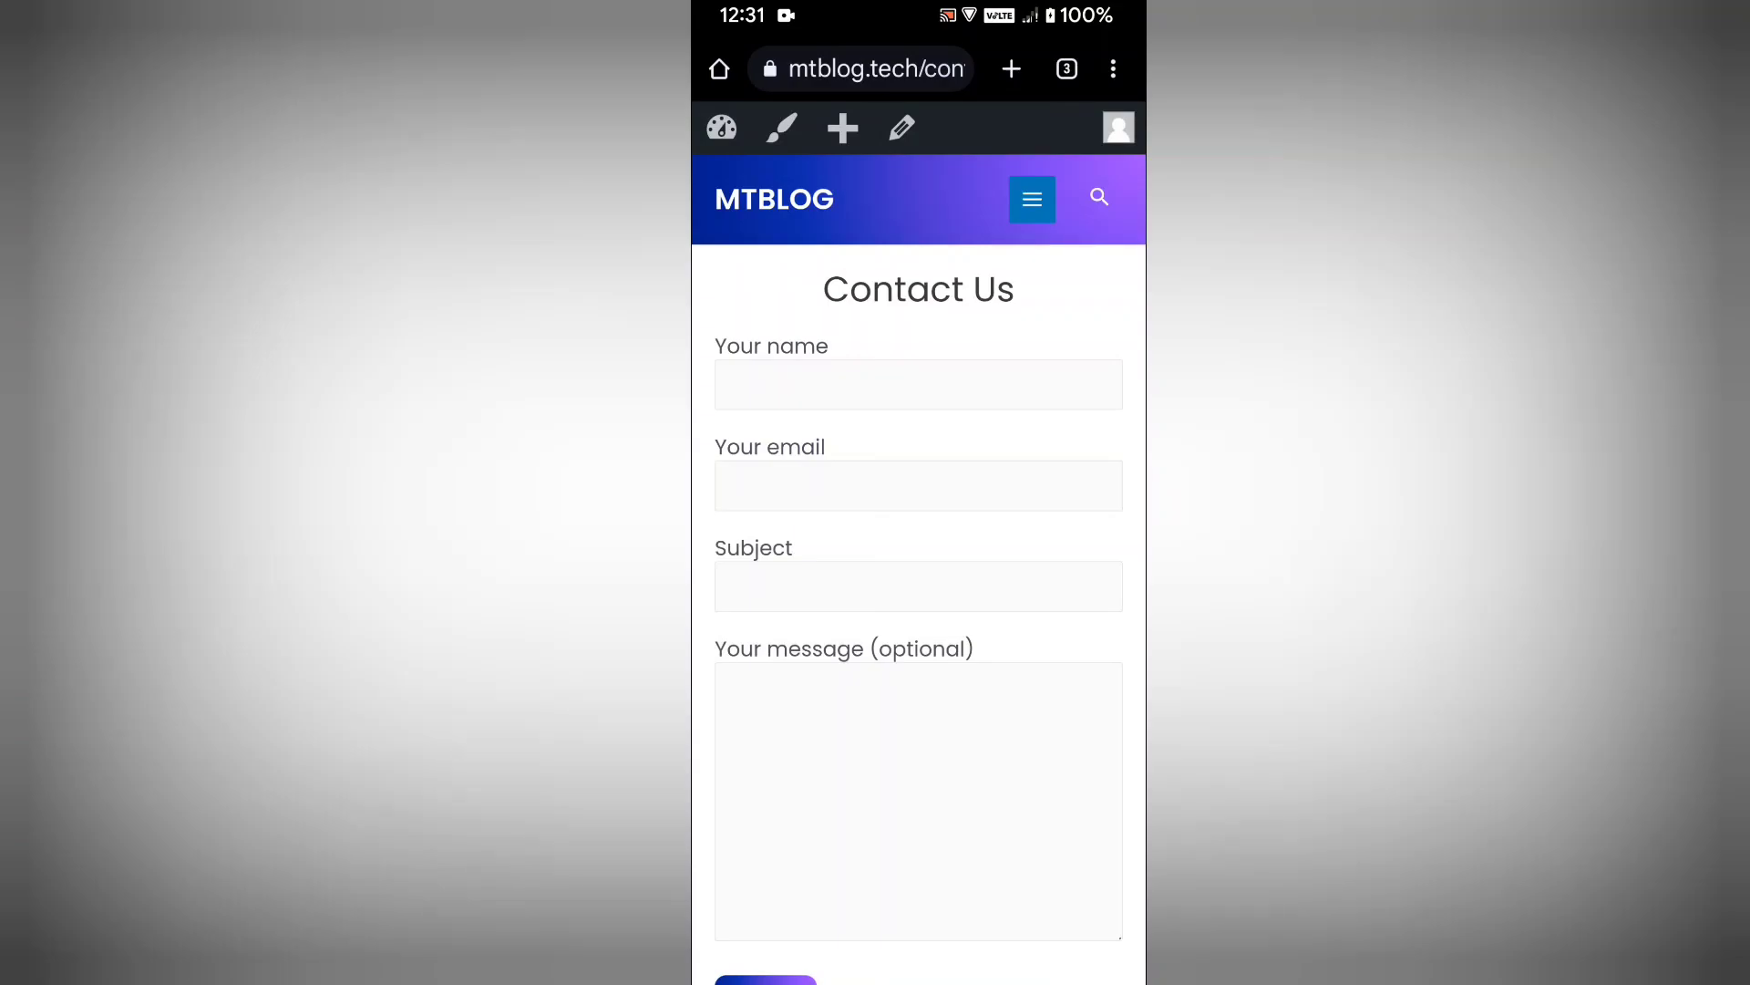
scroll(918, 616, down, 5)
scroll(917, 547, up, 1)
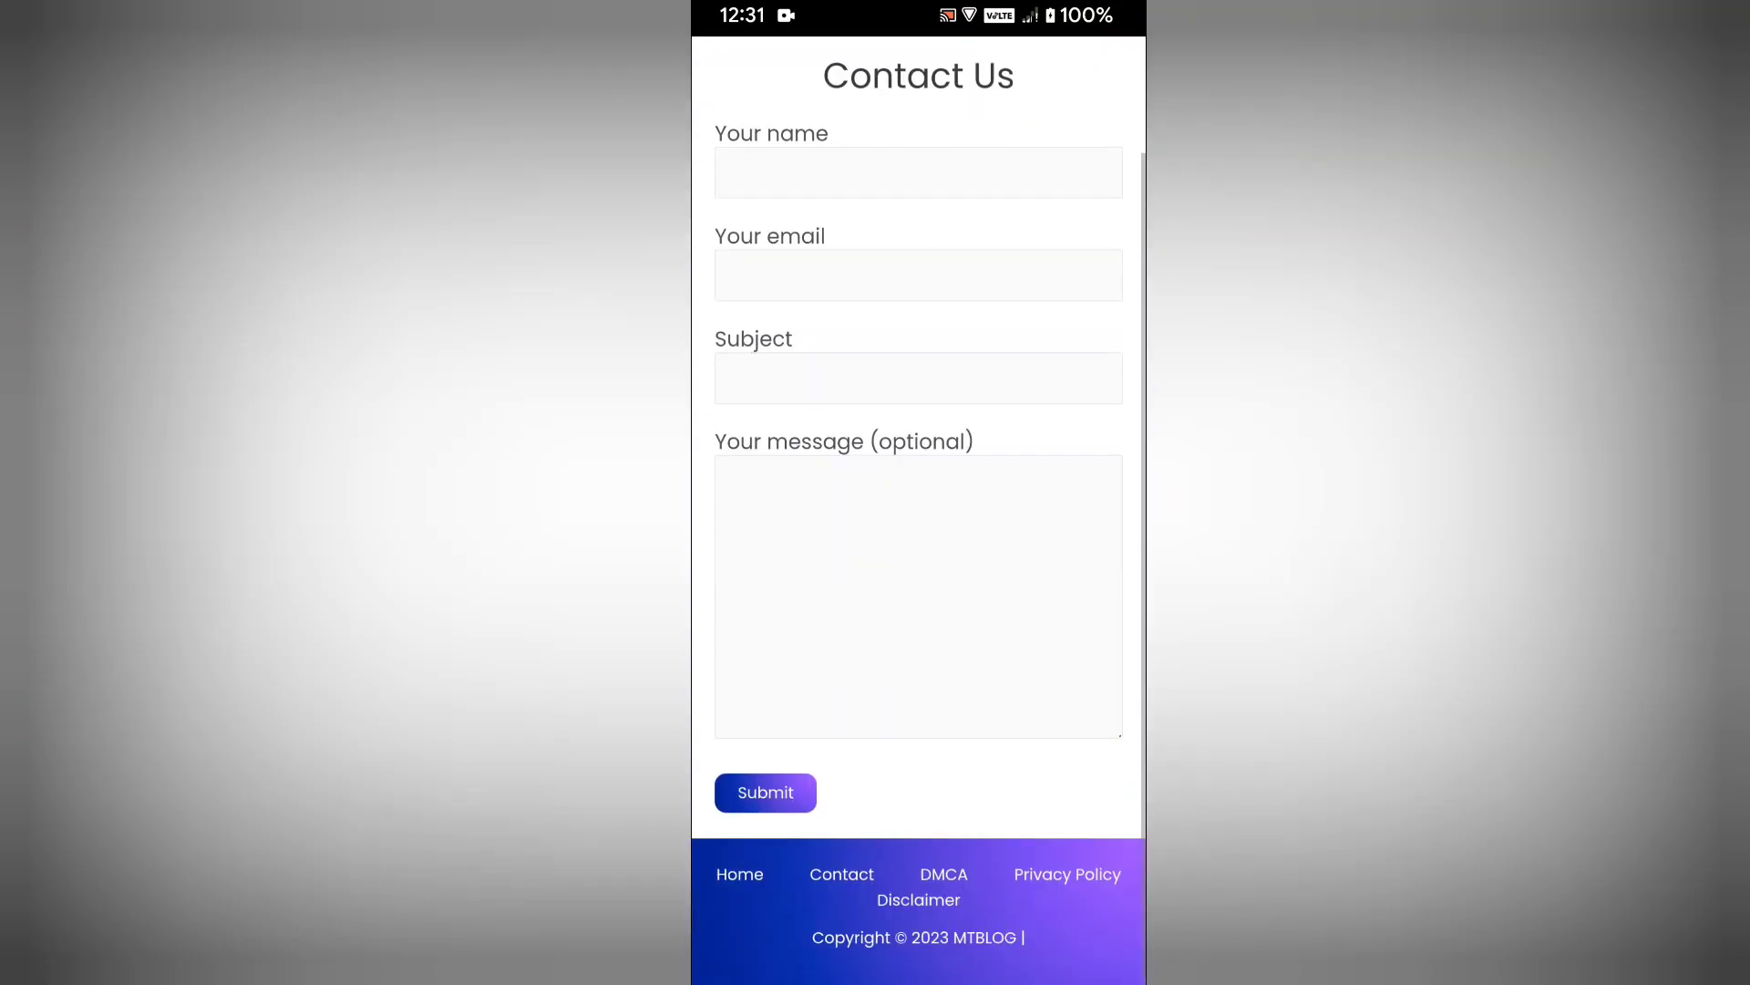
scroll(917, 547, up, 3)
scroll(918, 547, down, 3)
scroll(918, 547, up, 3)
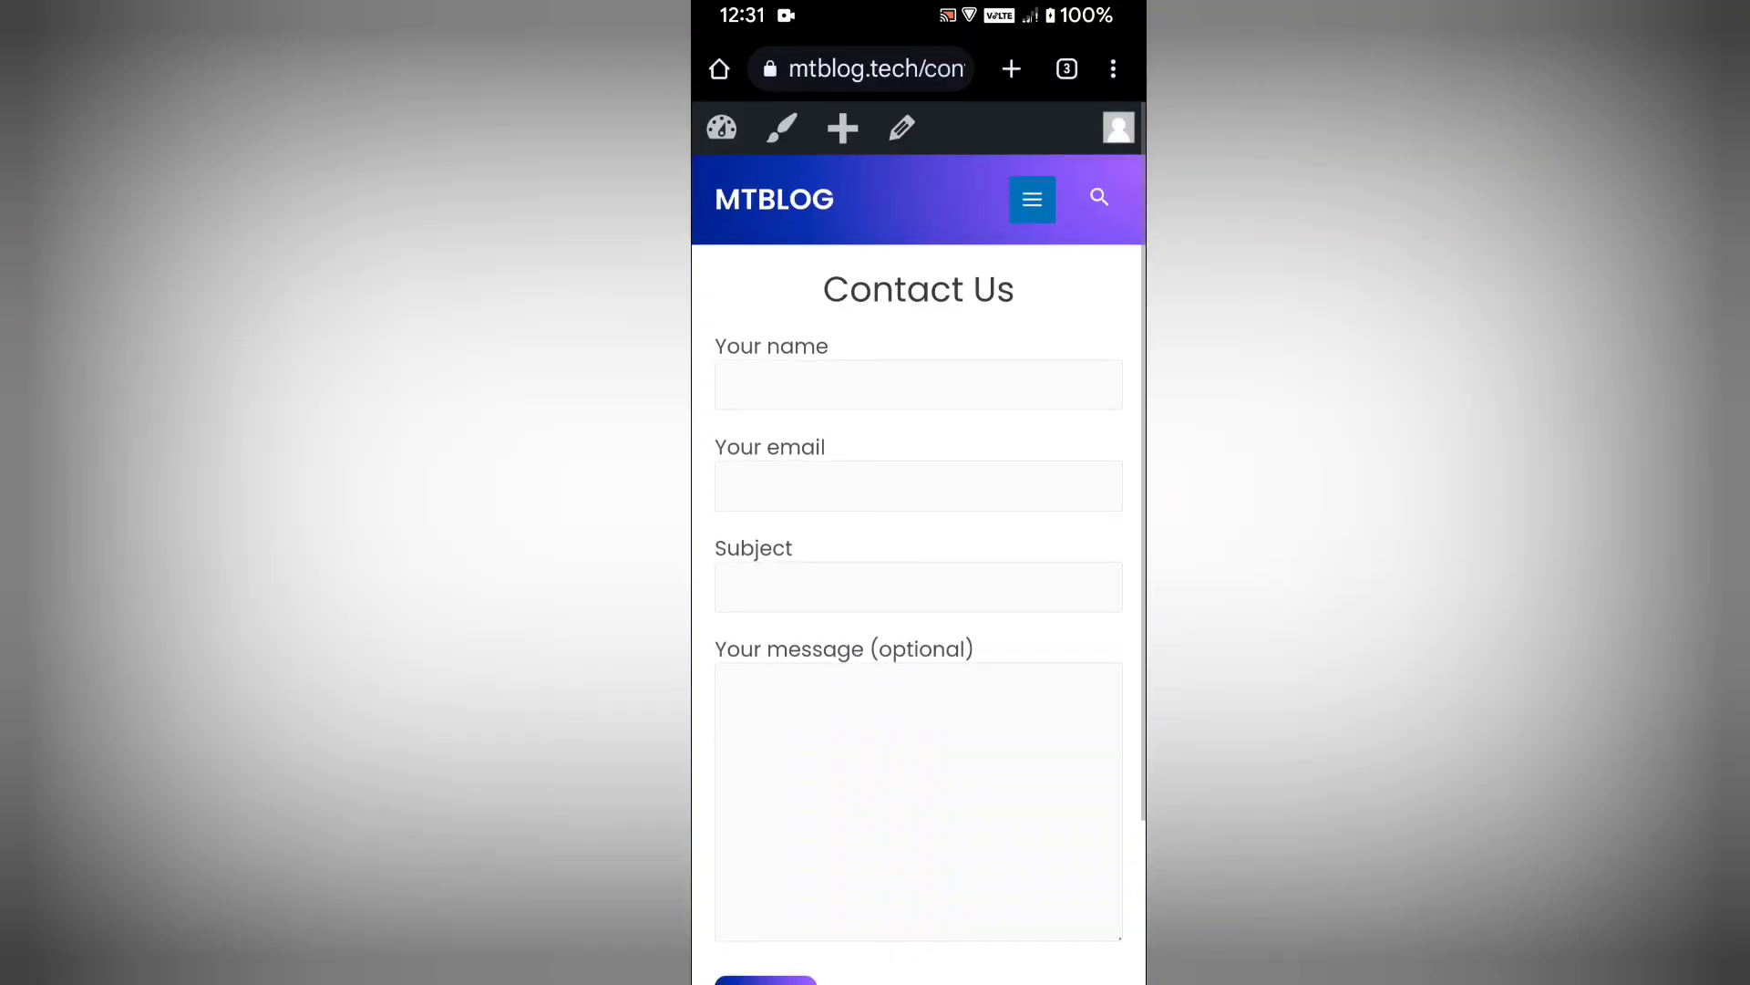
click(875, 68)
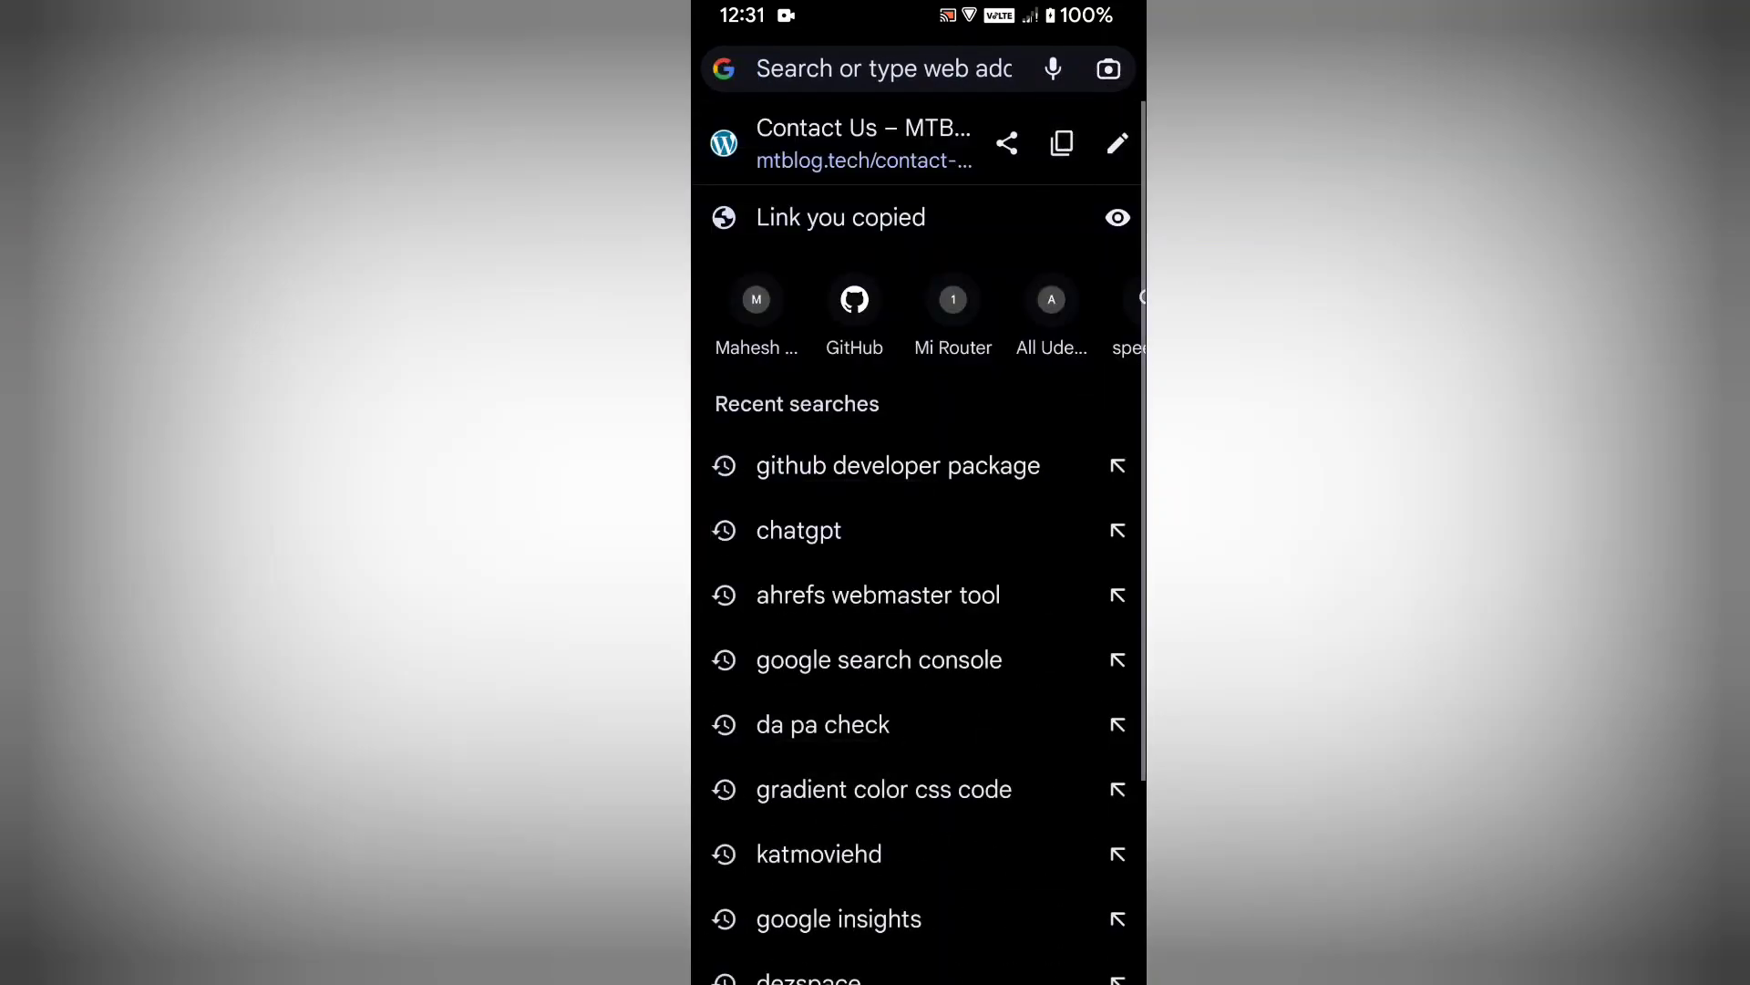
key(Escape)
click(1067, 69)
Set the Target URL to /contact-us/ and save the redirect with Add Redirect
click(1025, 246)
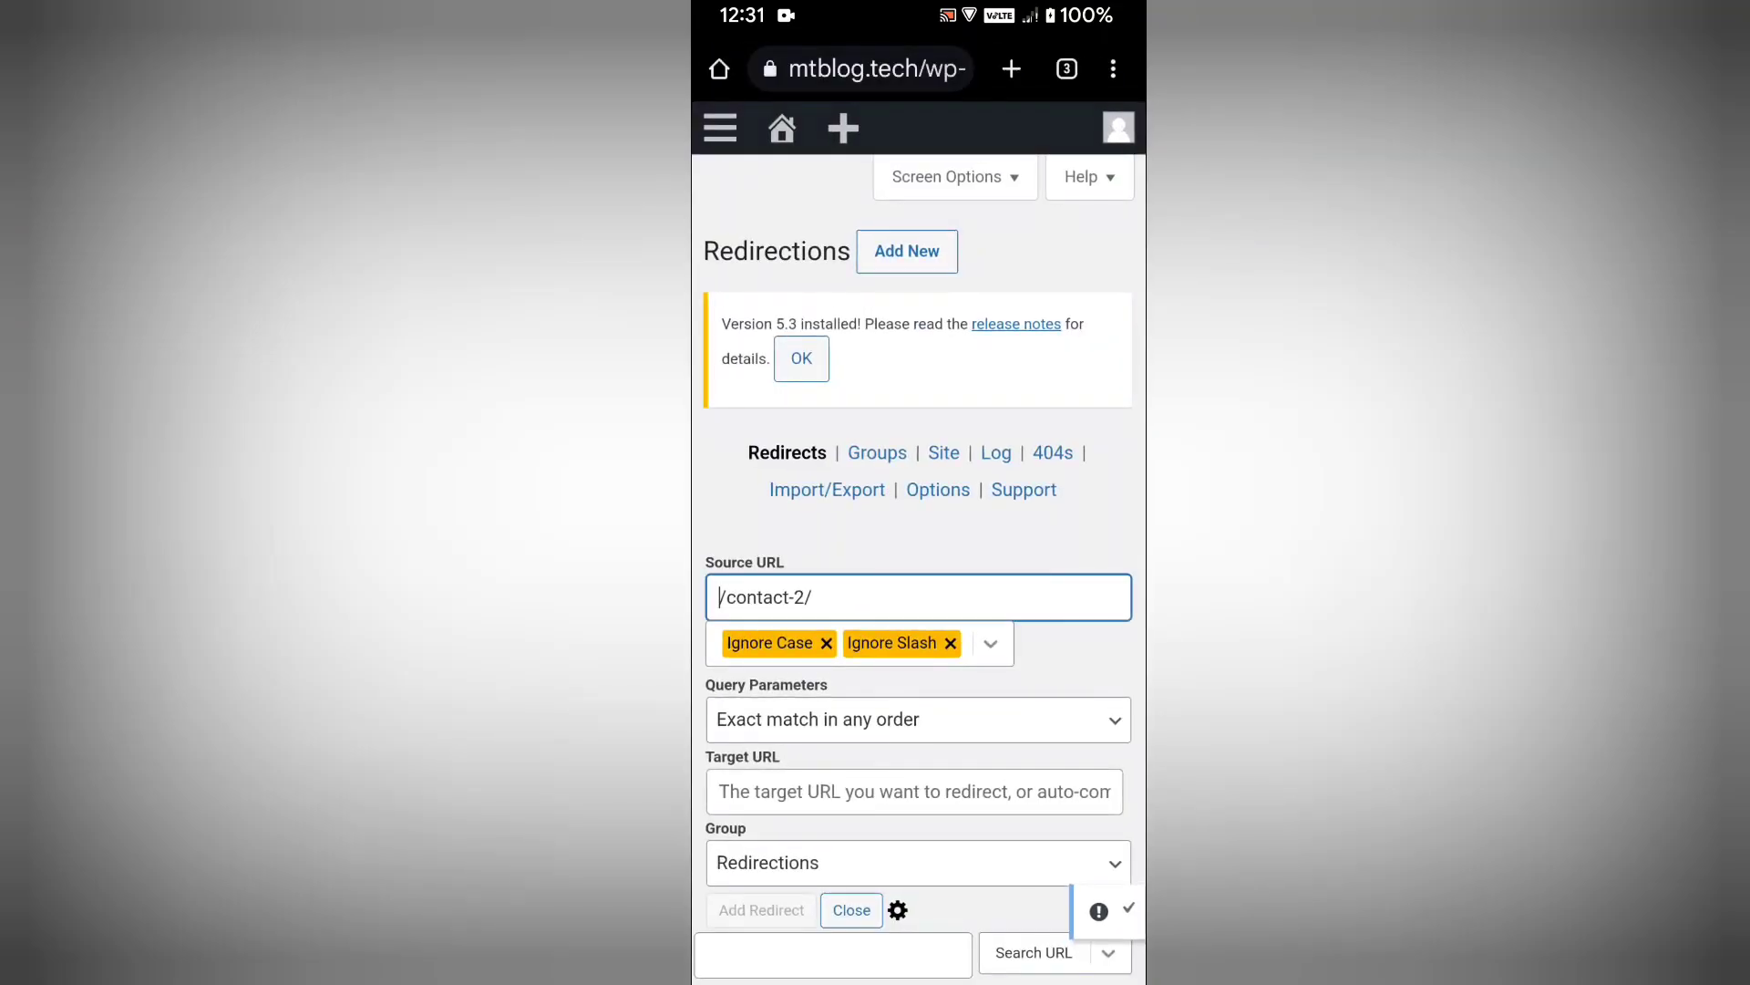
scroll(918, 547, down, 5)
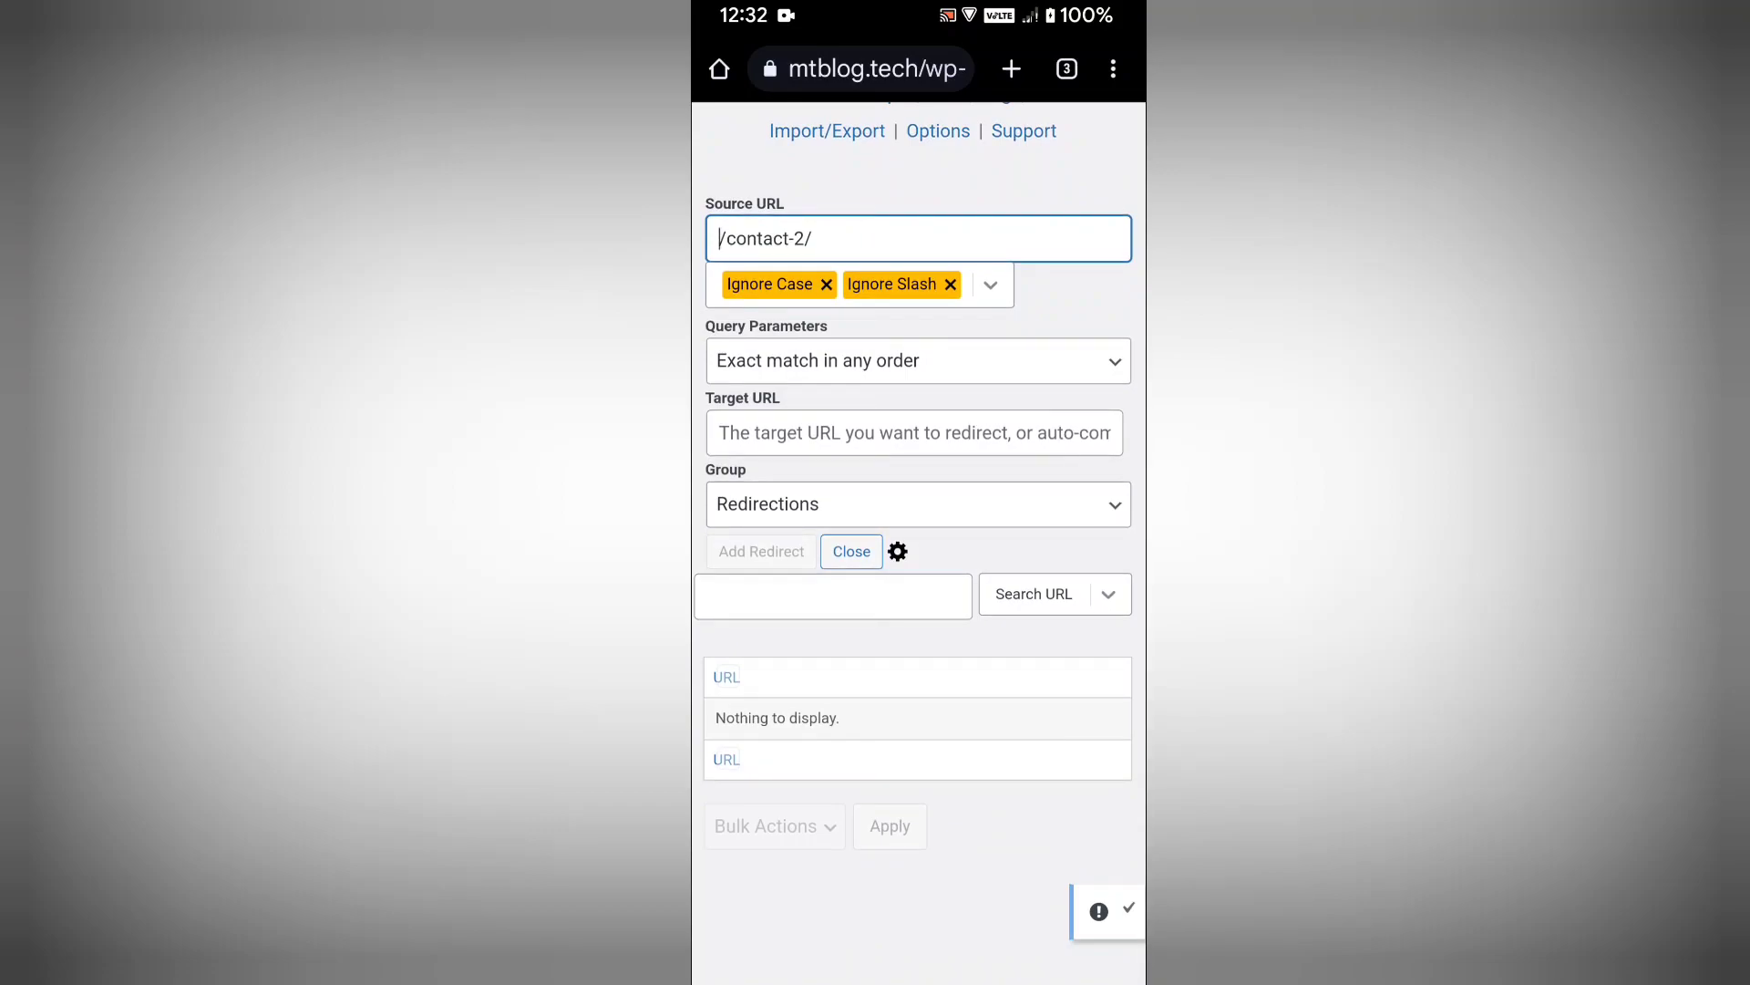
click(738, 432)
click(755, 384)
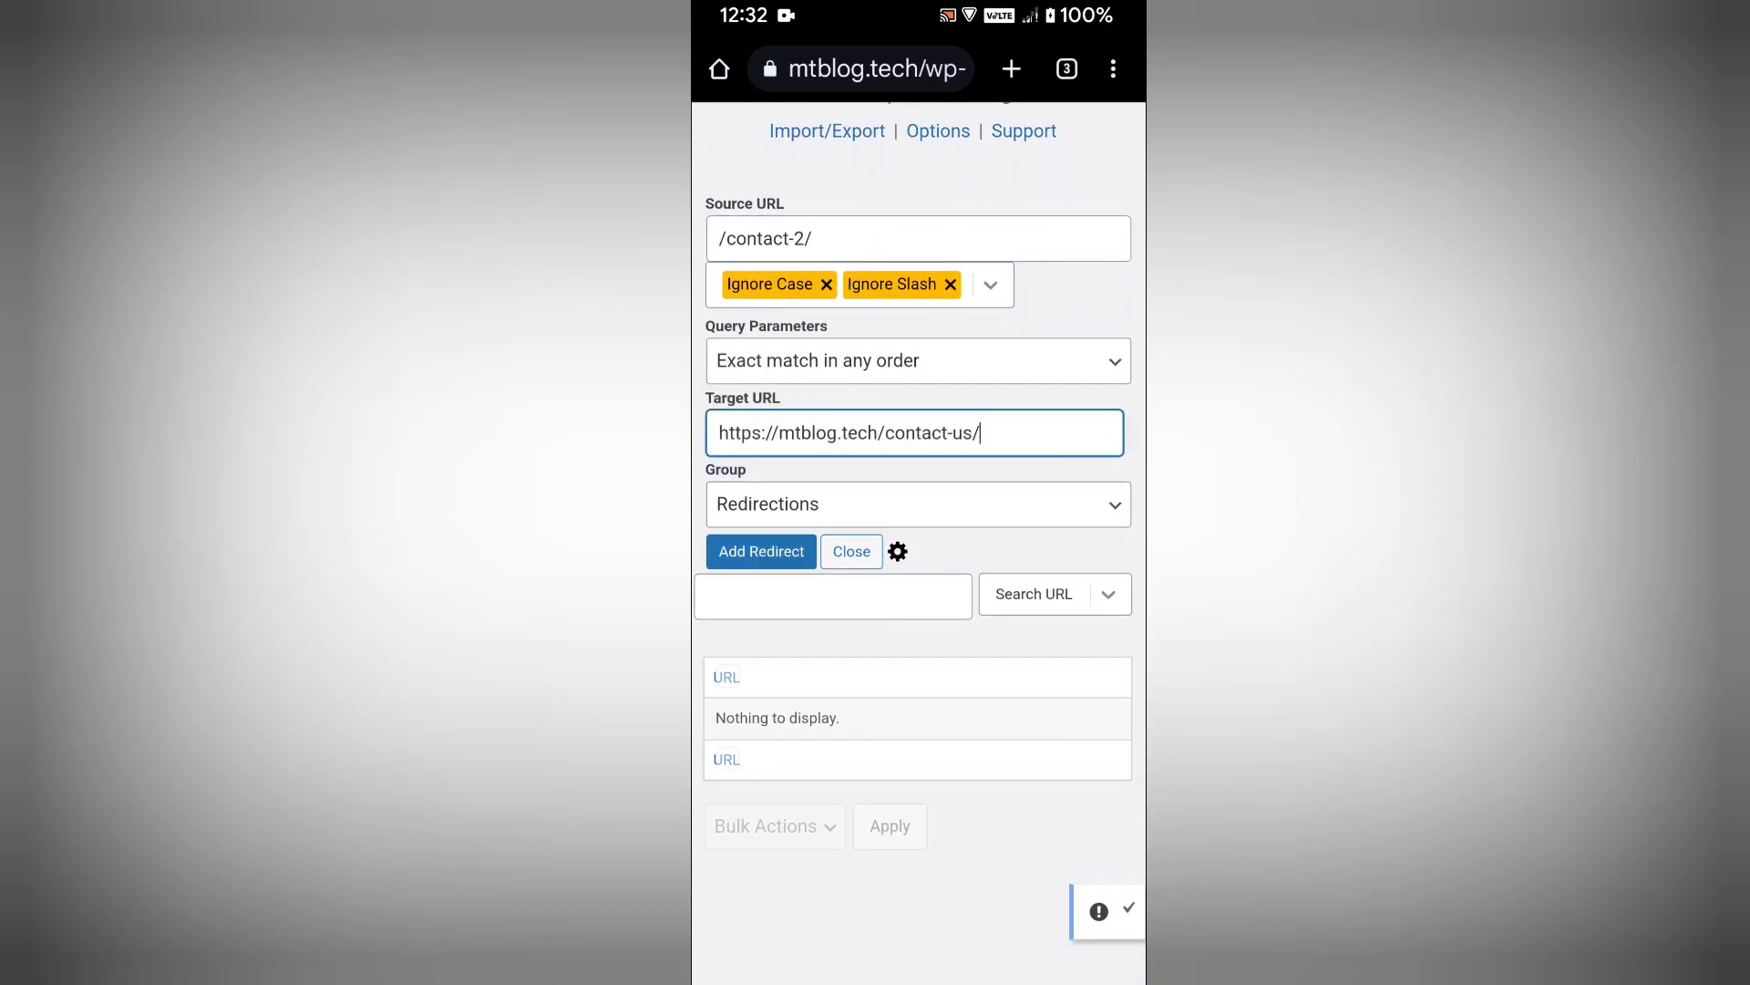
click(982, 432)
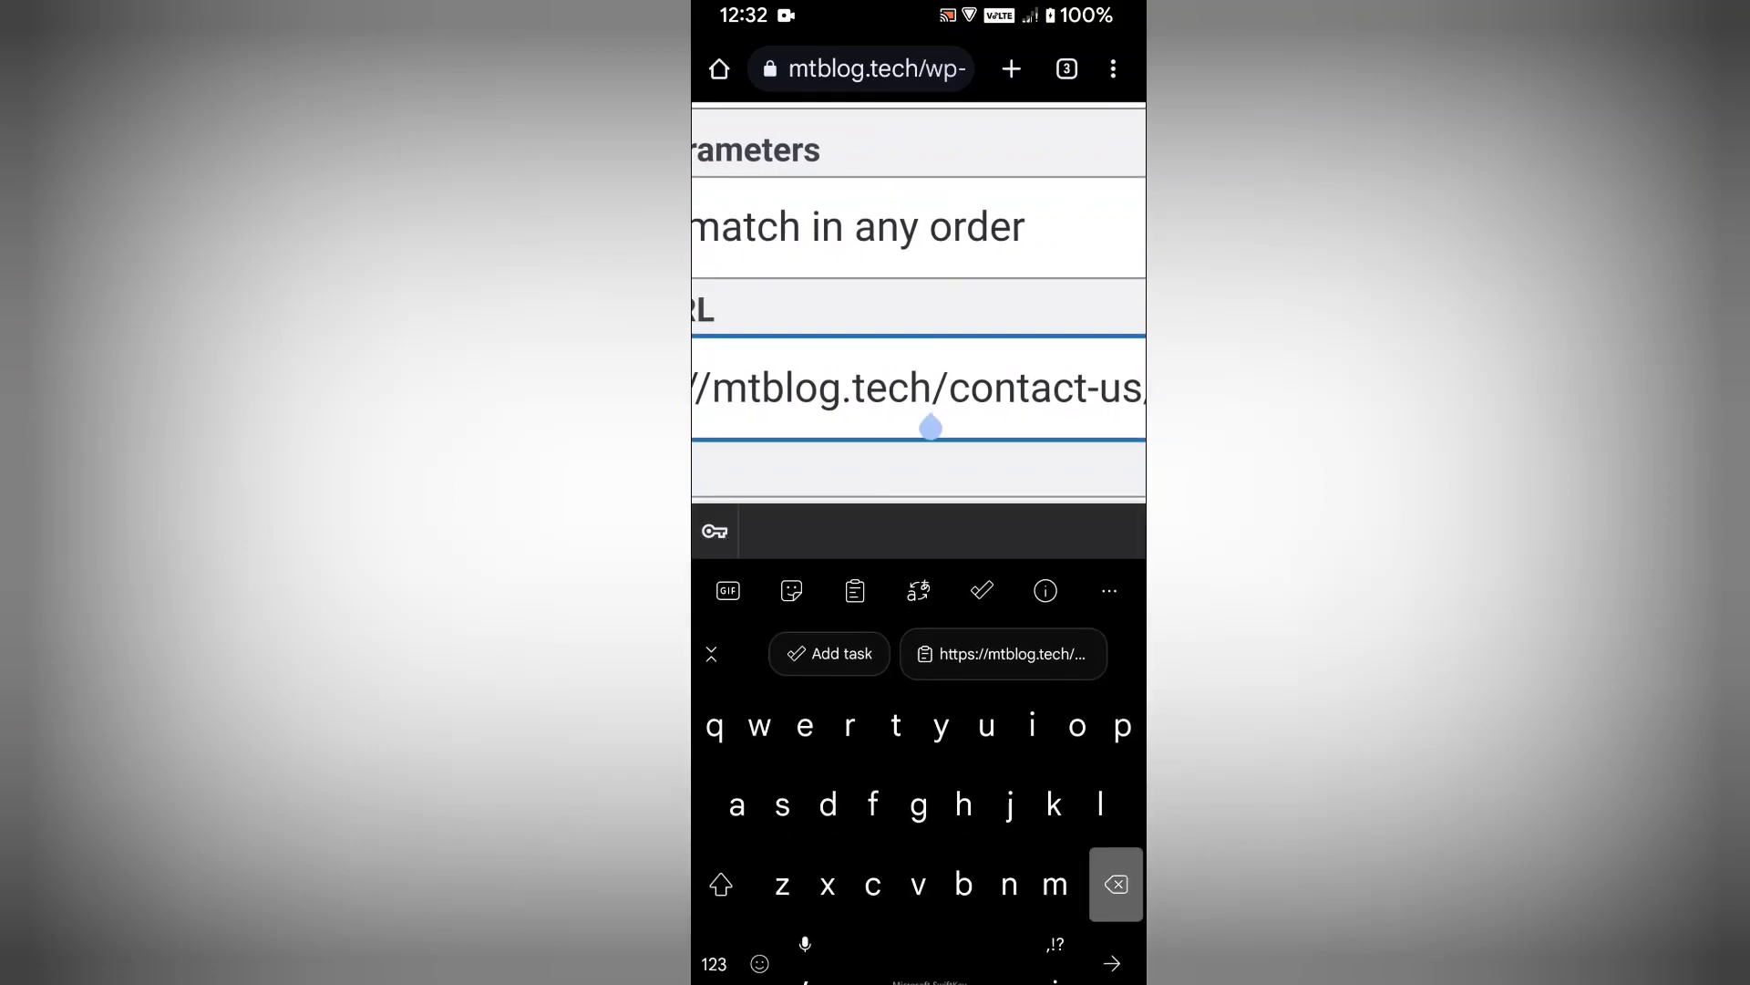
key(BackSpace)
key(BackSpace)
key(BackSpace)
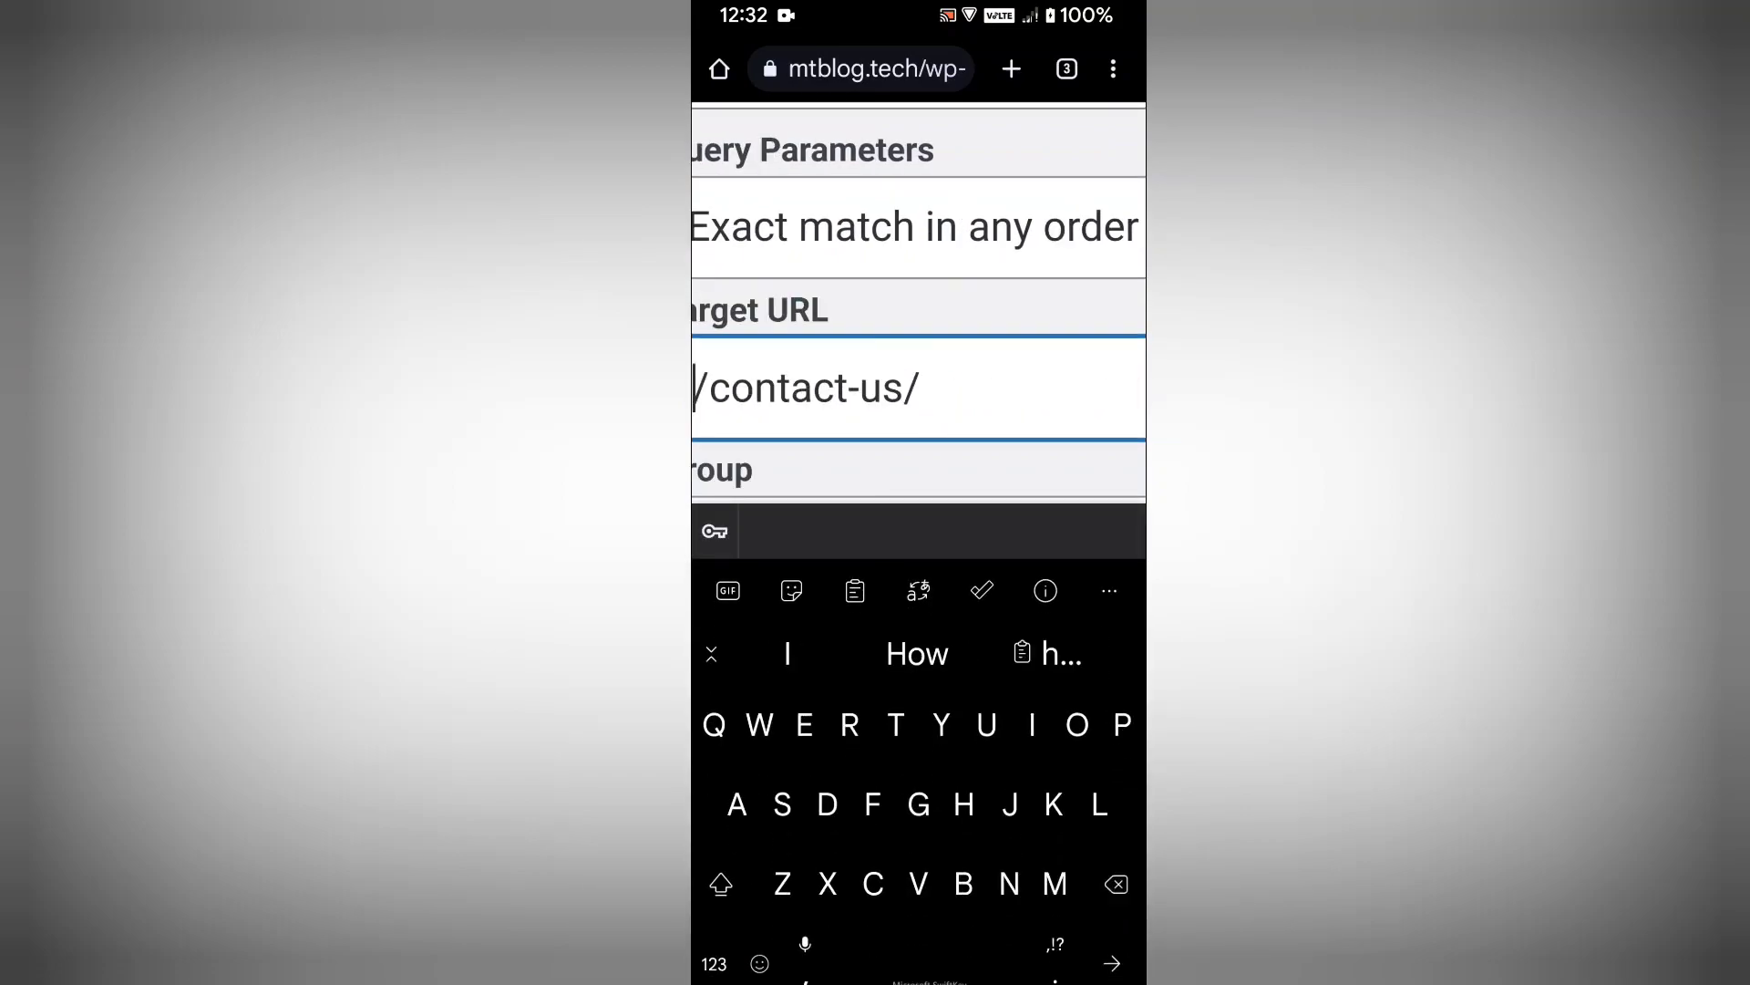
scroll(919, 302, down, 2)
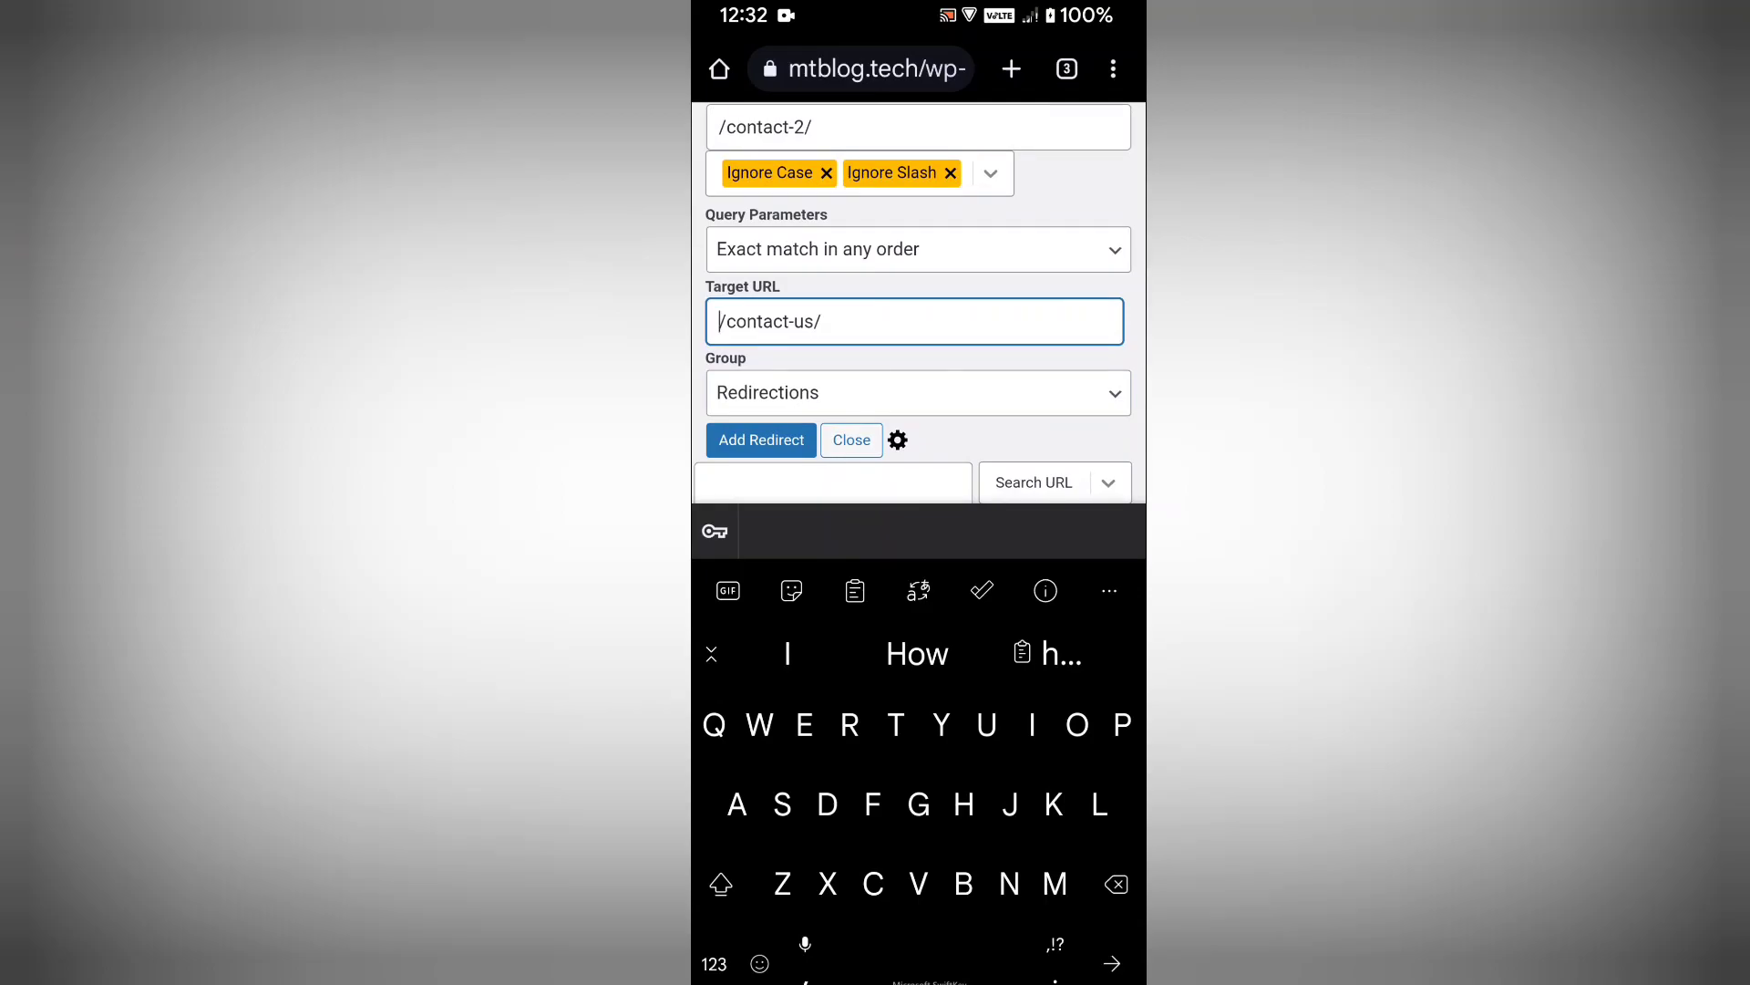
click(762, 439)
scroll(920, 547, down, 2)
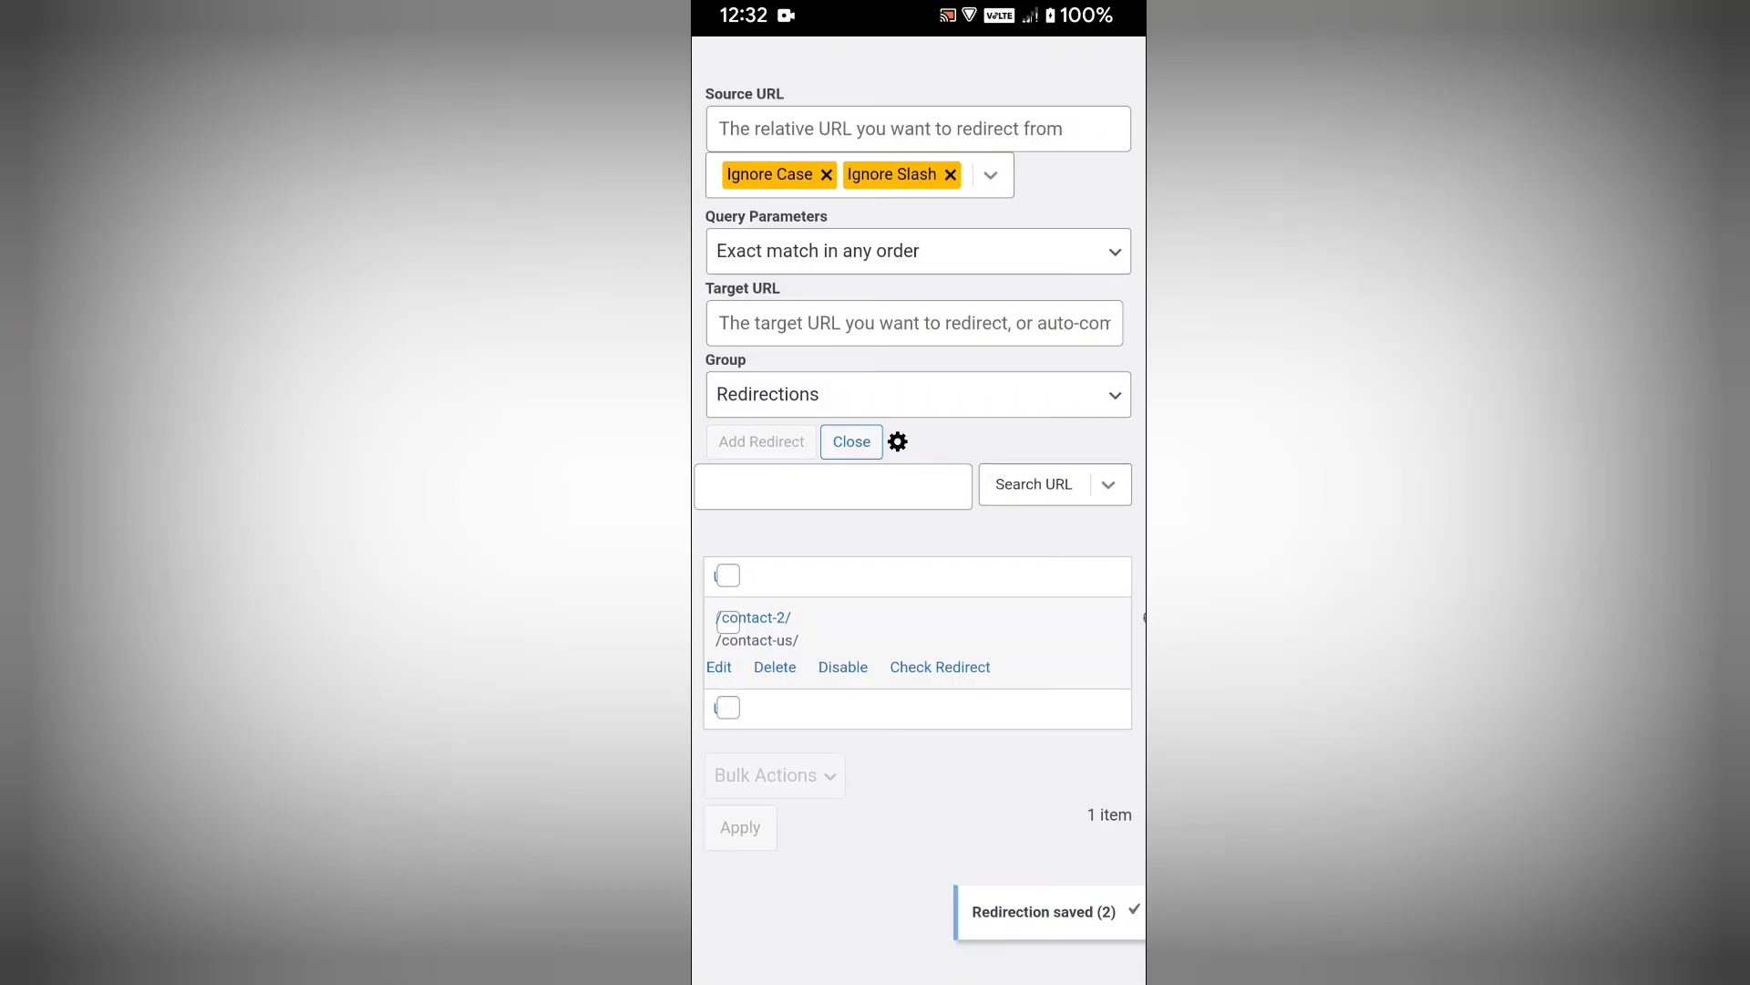
scroll(920, 492, up, 7)
click(1068, 69)
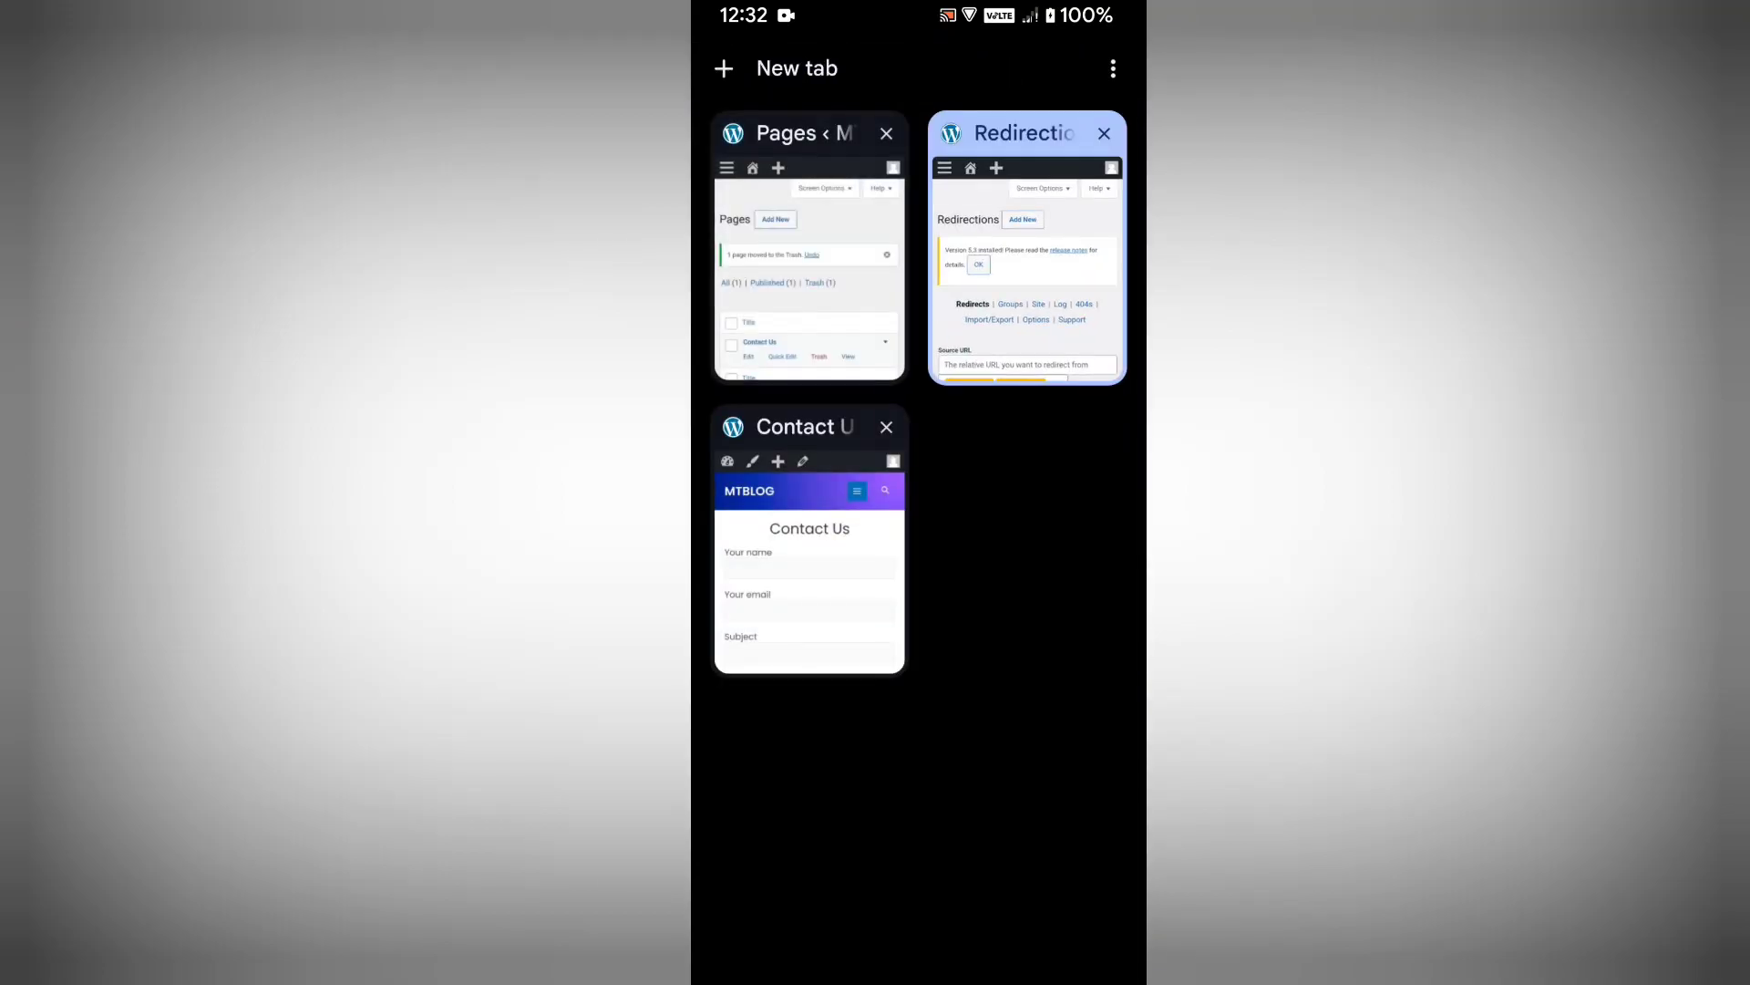
click(809, 544)
click(875, 69)
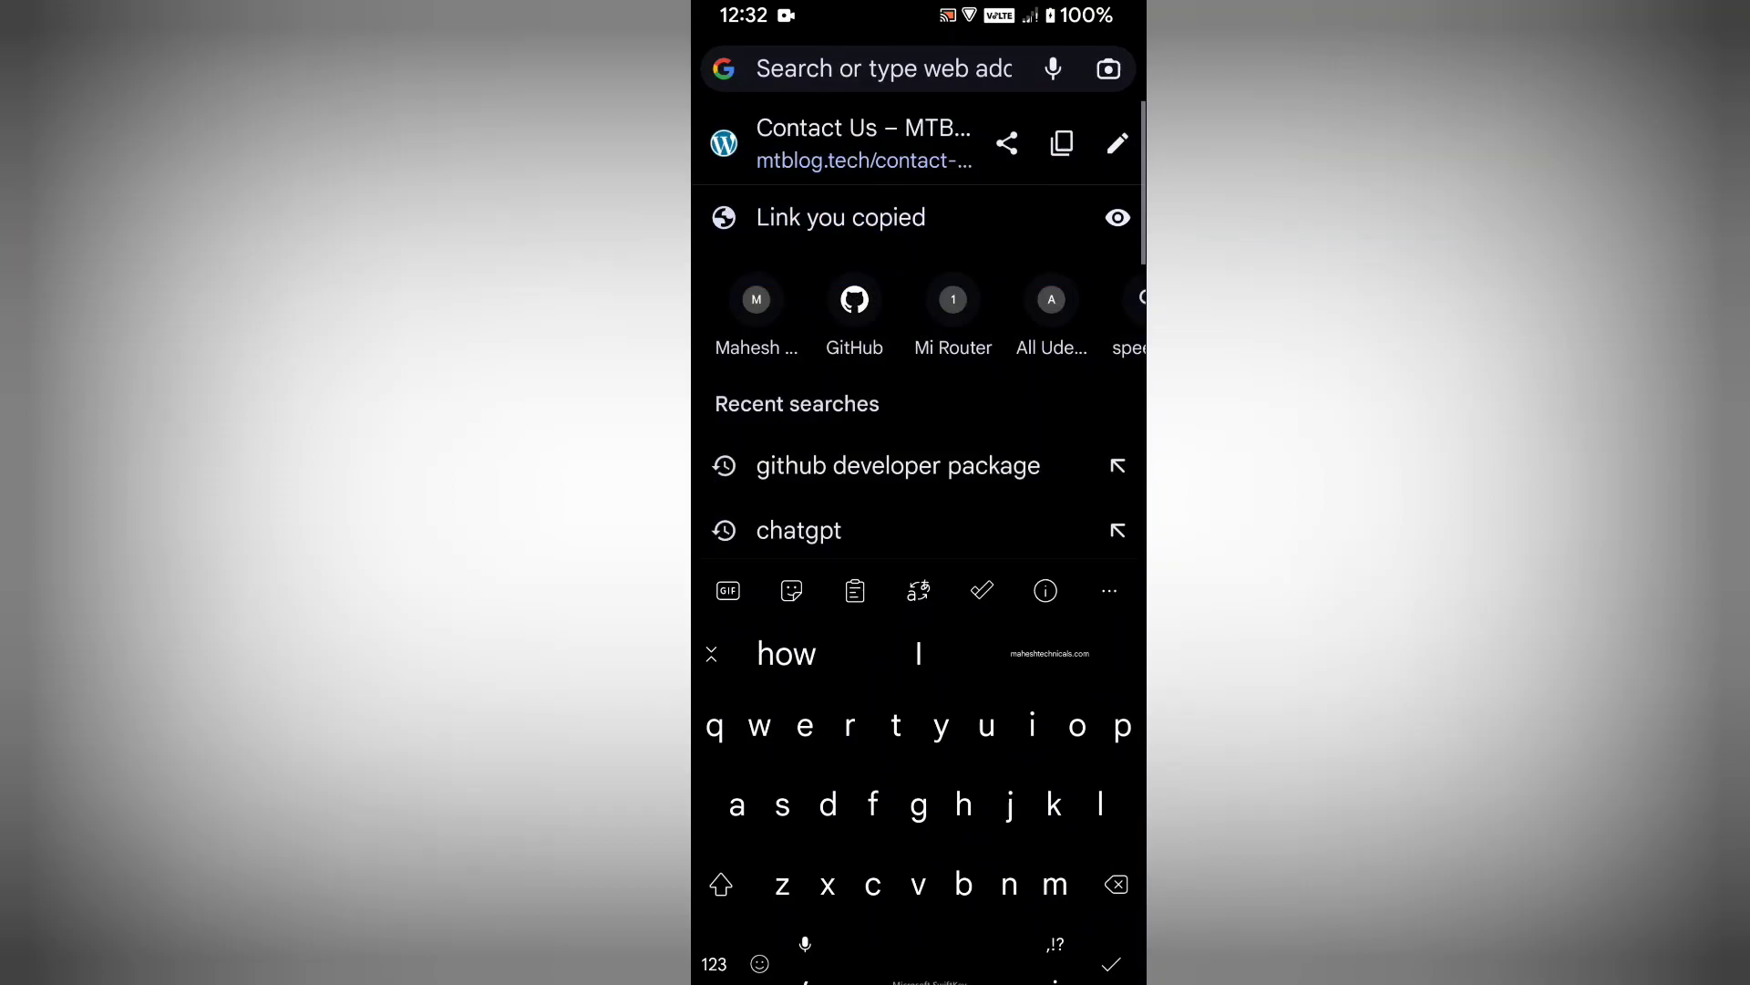
click(803, 591)
click(864, 659)
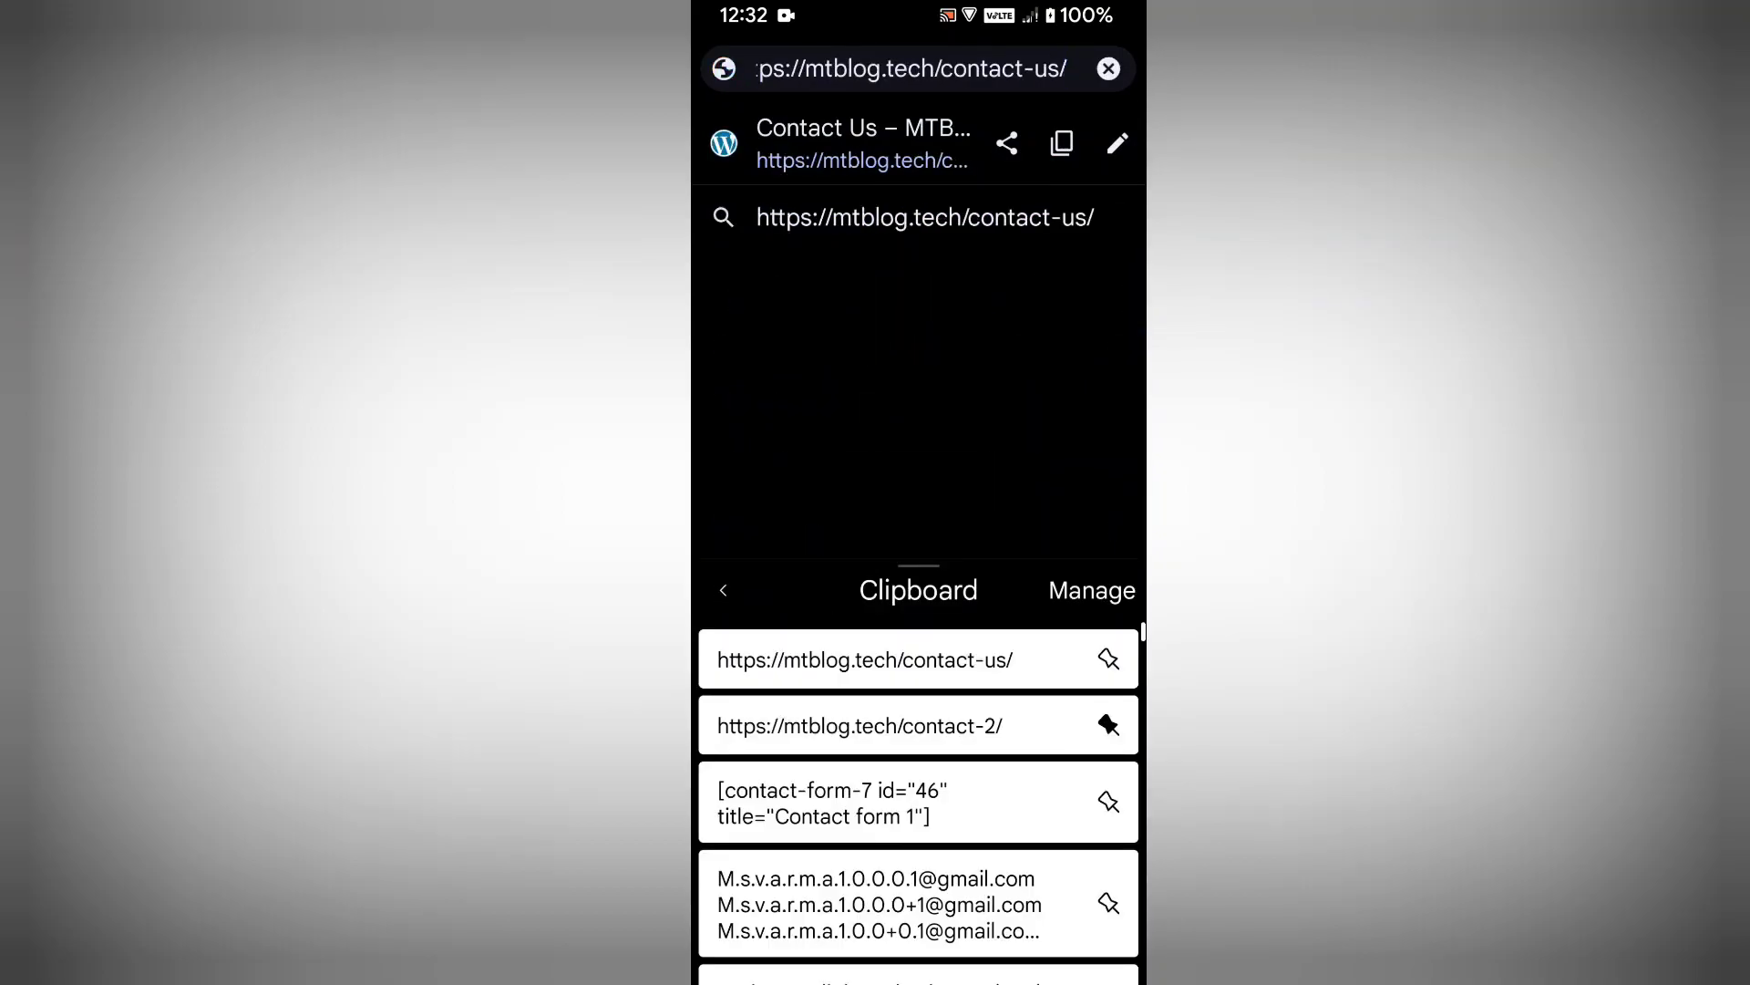
click(724, 590)
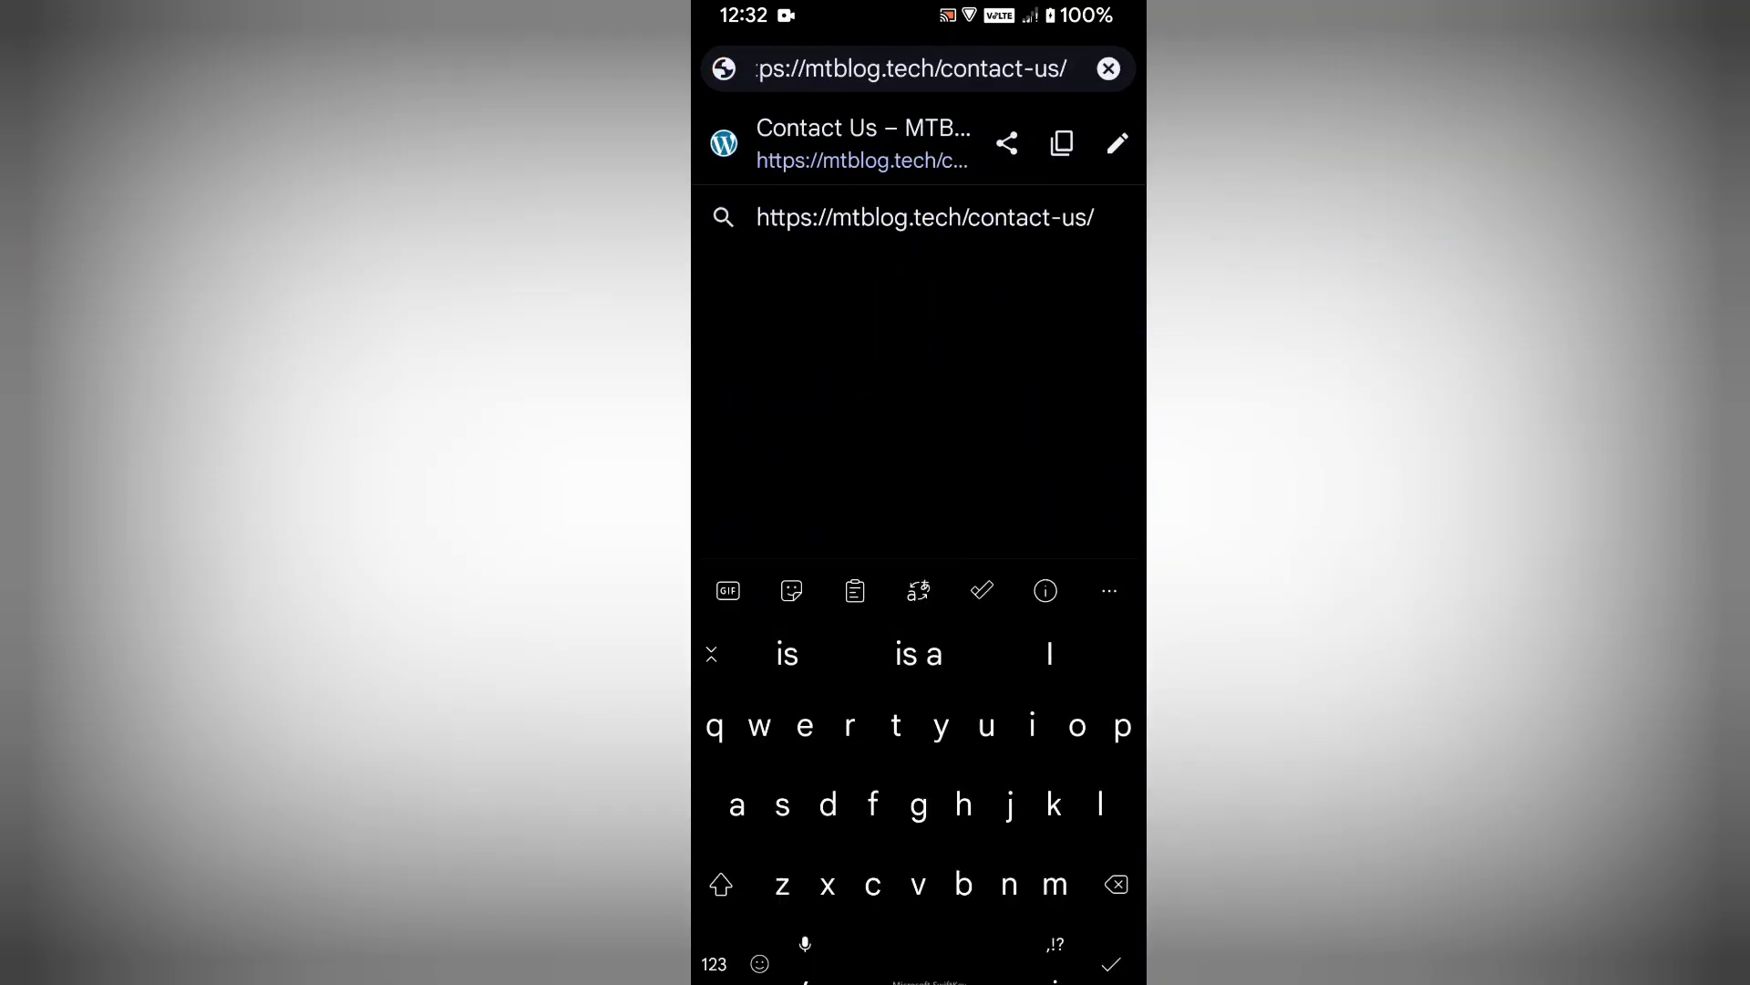
click(1110, 69)
click(855, 591)
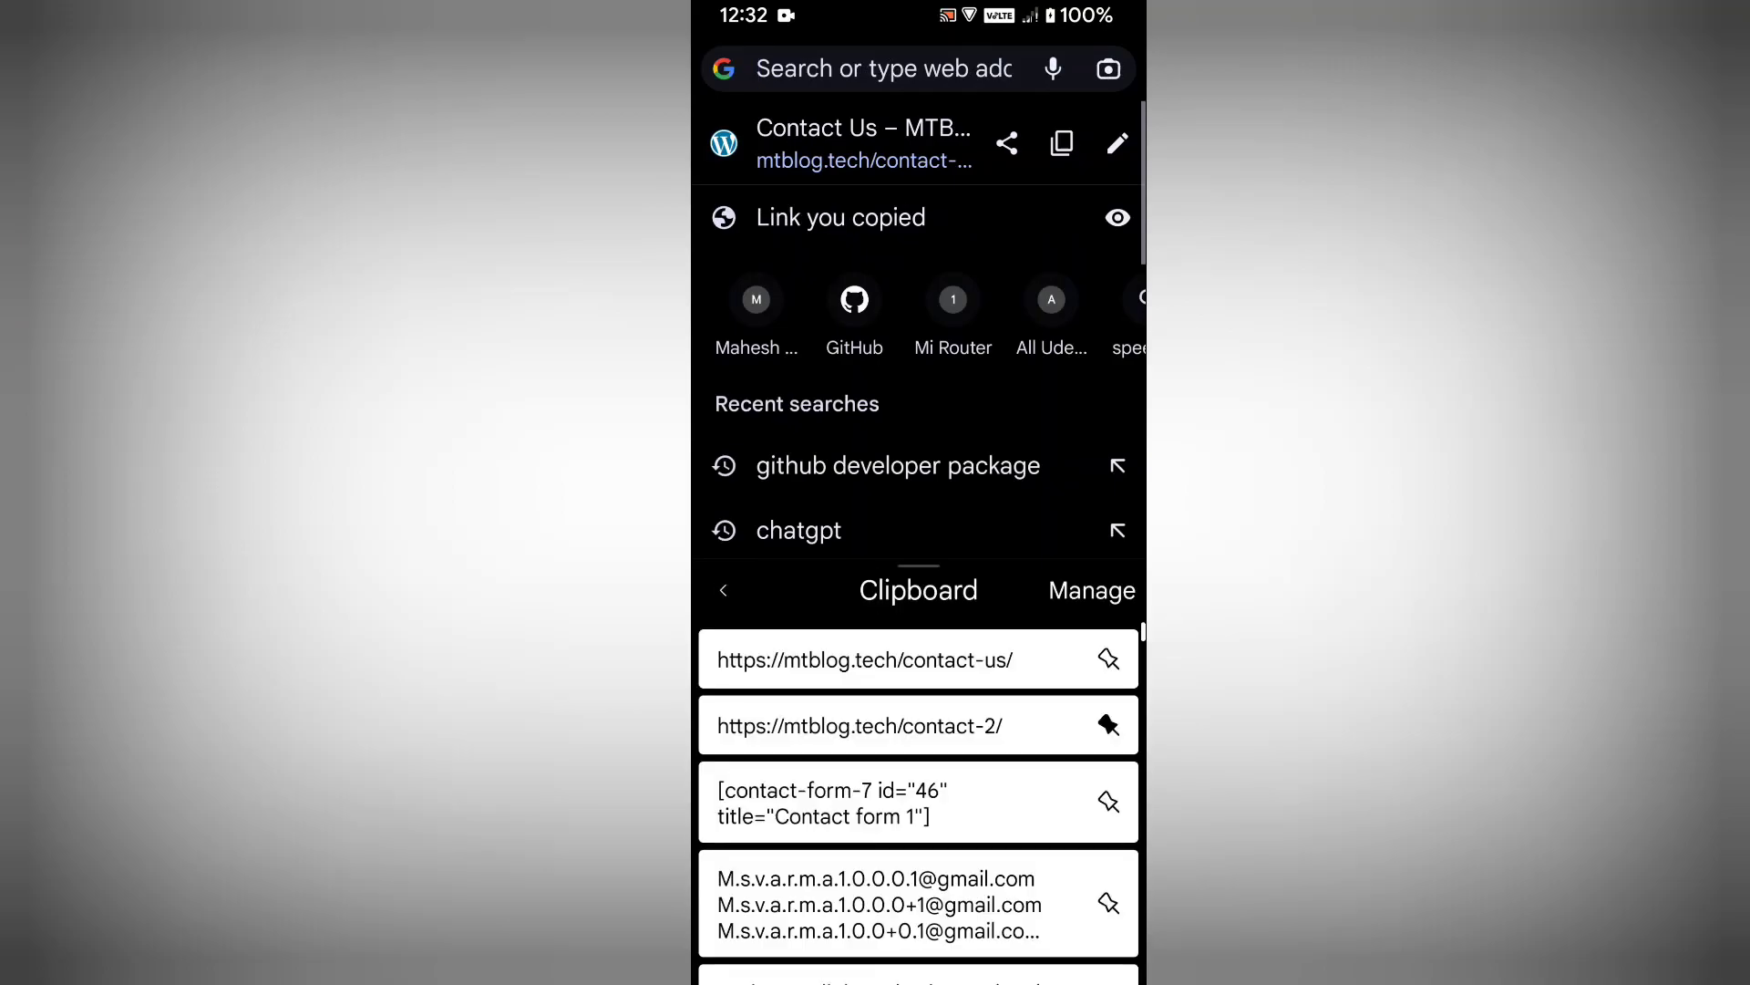
click(858, 725)
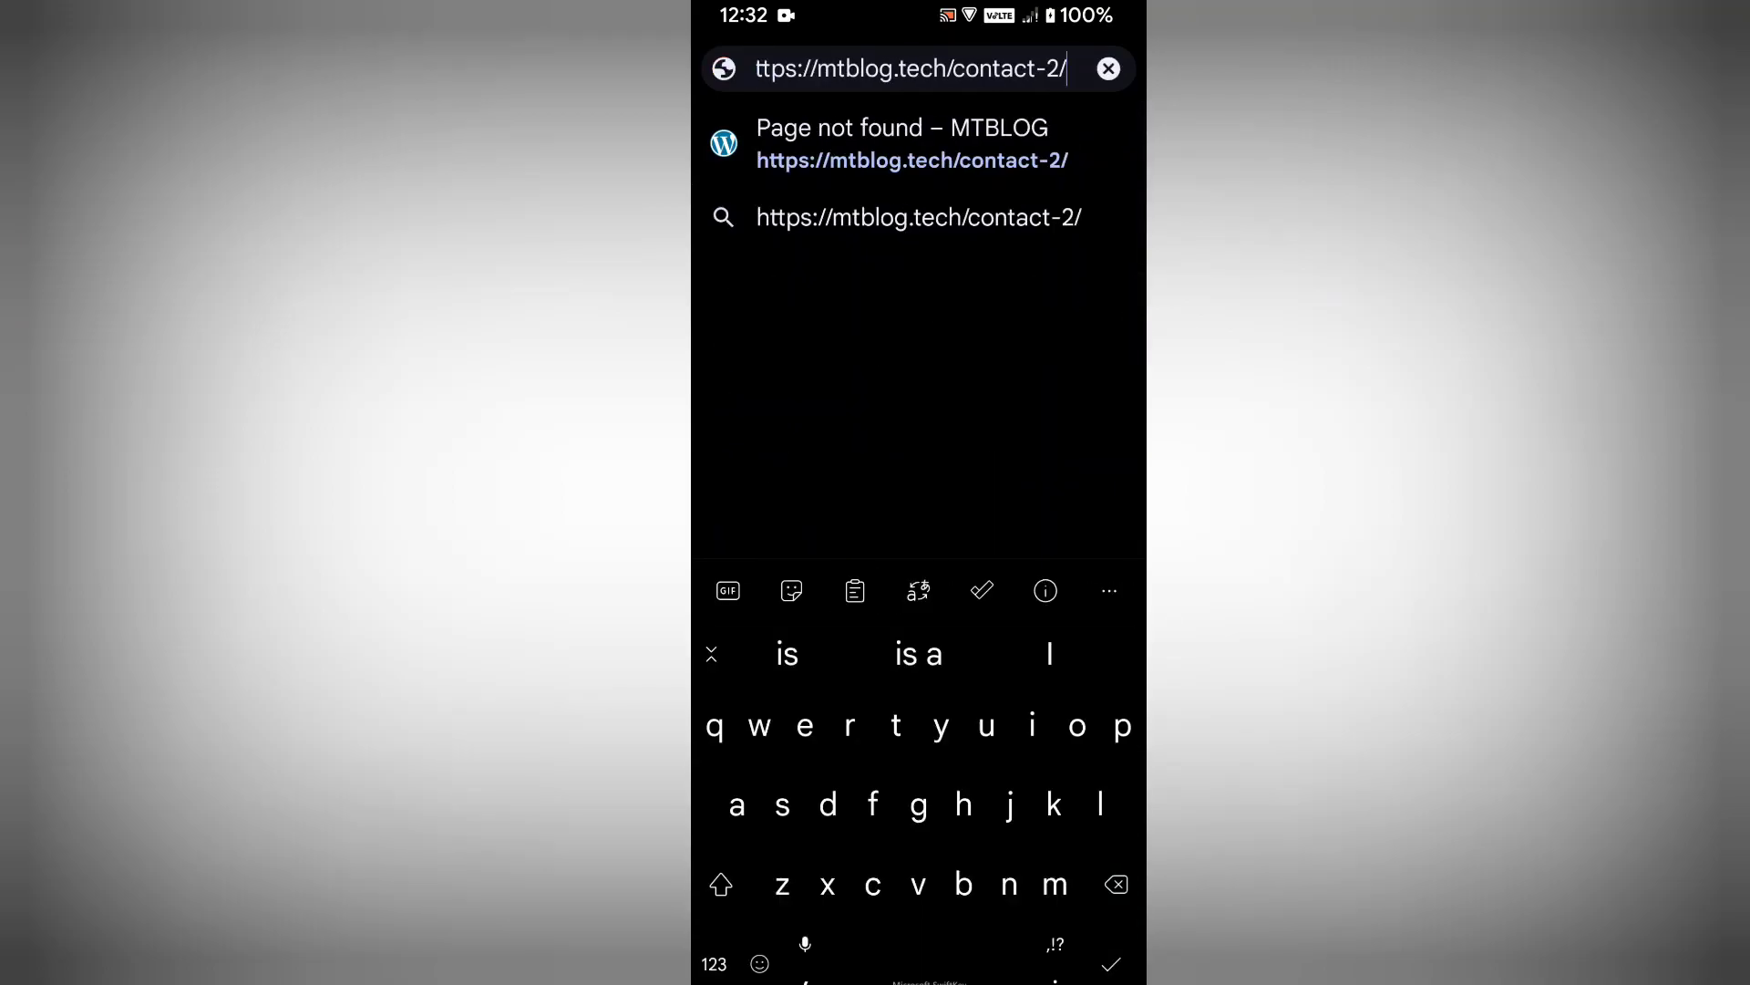
click(1111, 963)
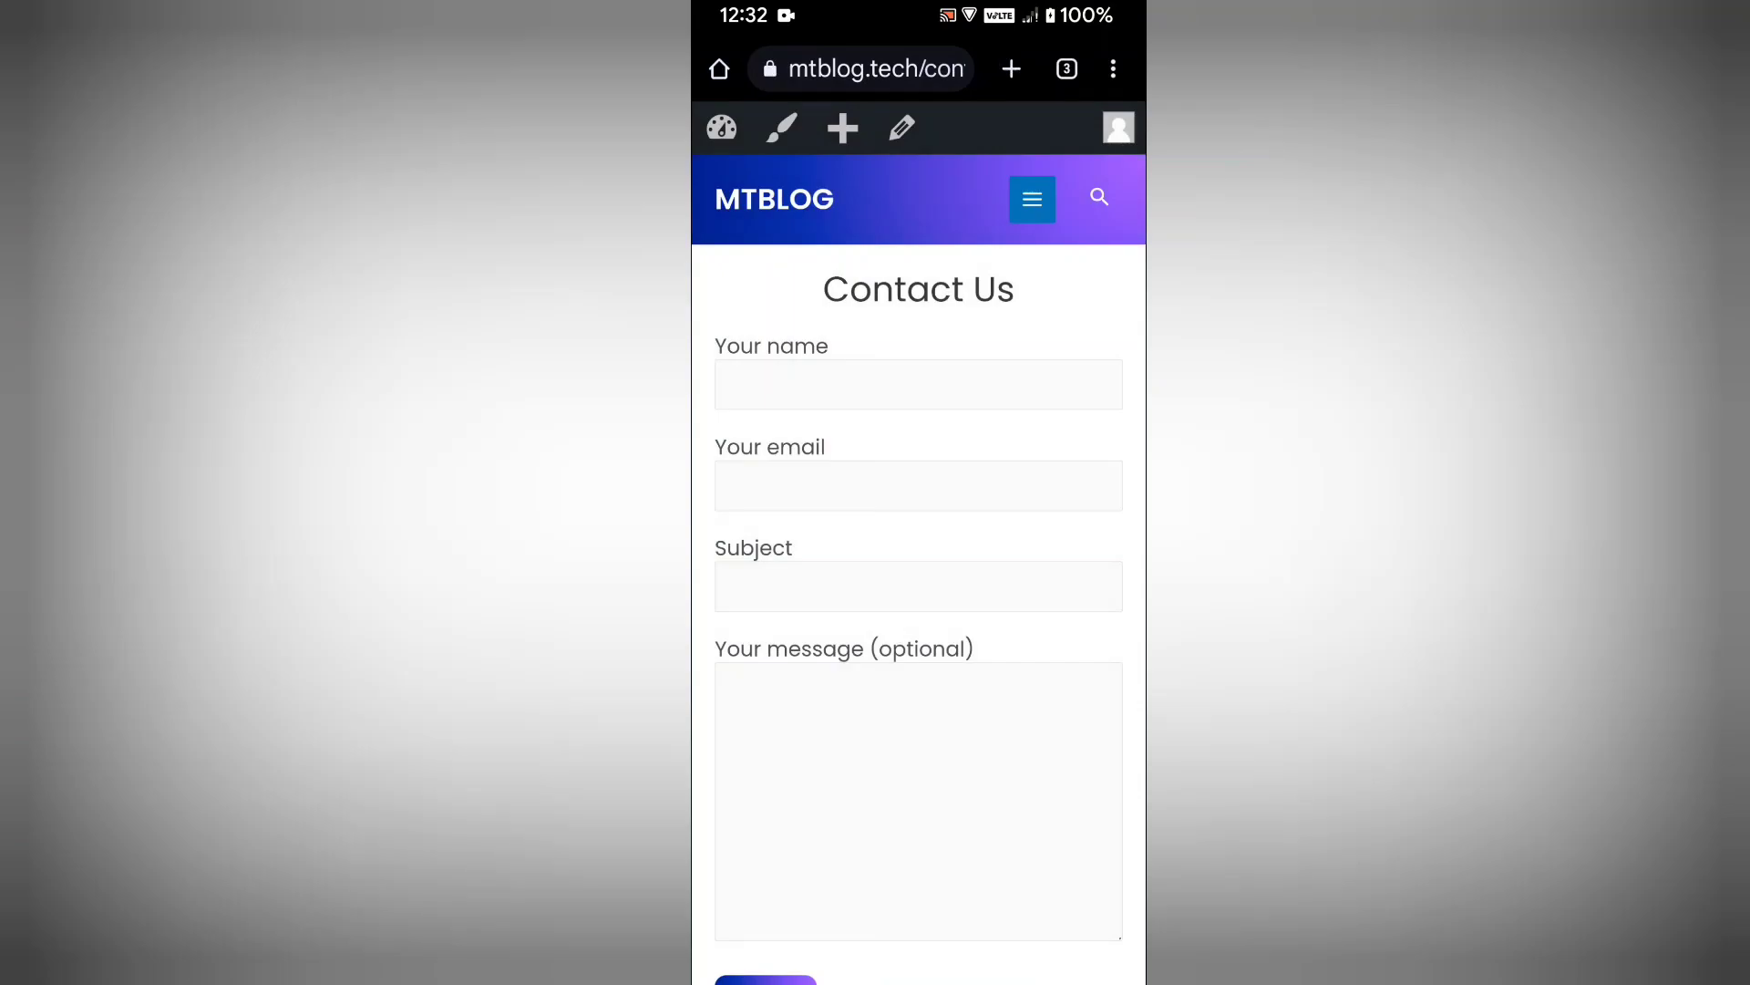
scroll(920, 616, down, 4)
Visit /contact-2/ once more, then load /contact-us/ for comparison
click(1067, 69)
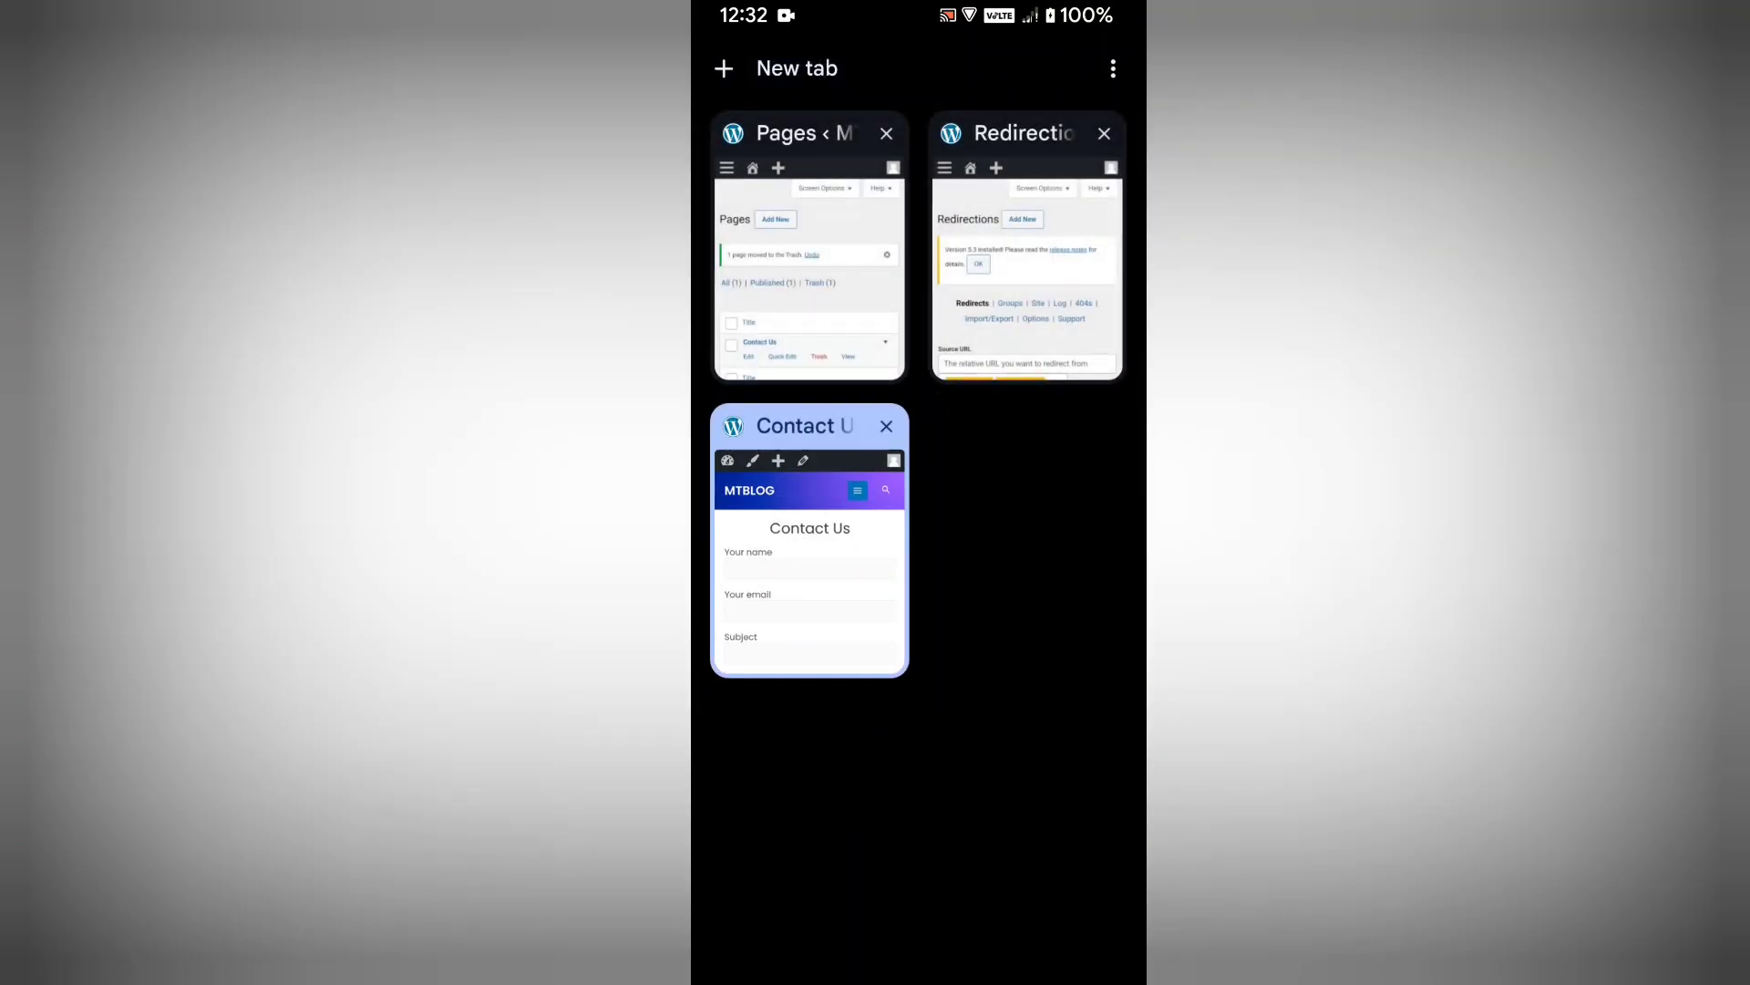
click(808, 547)
click(875, 69)
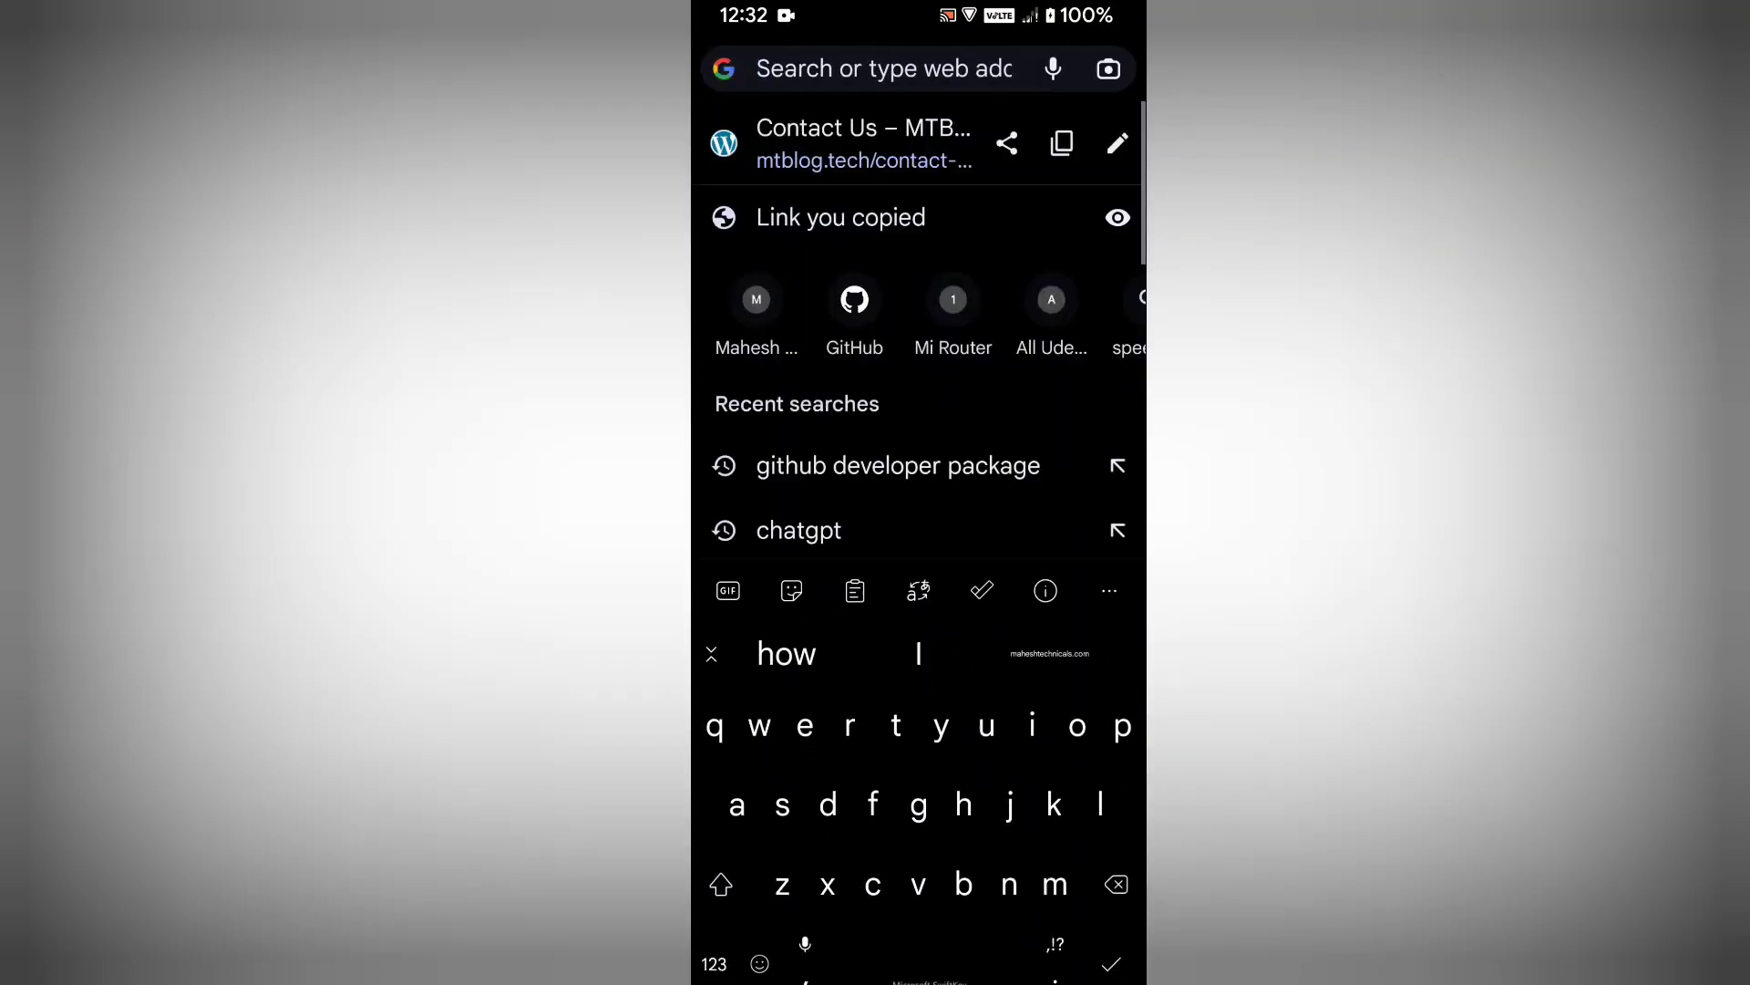
click(858, 724)
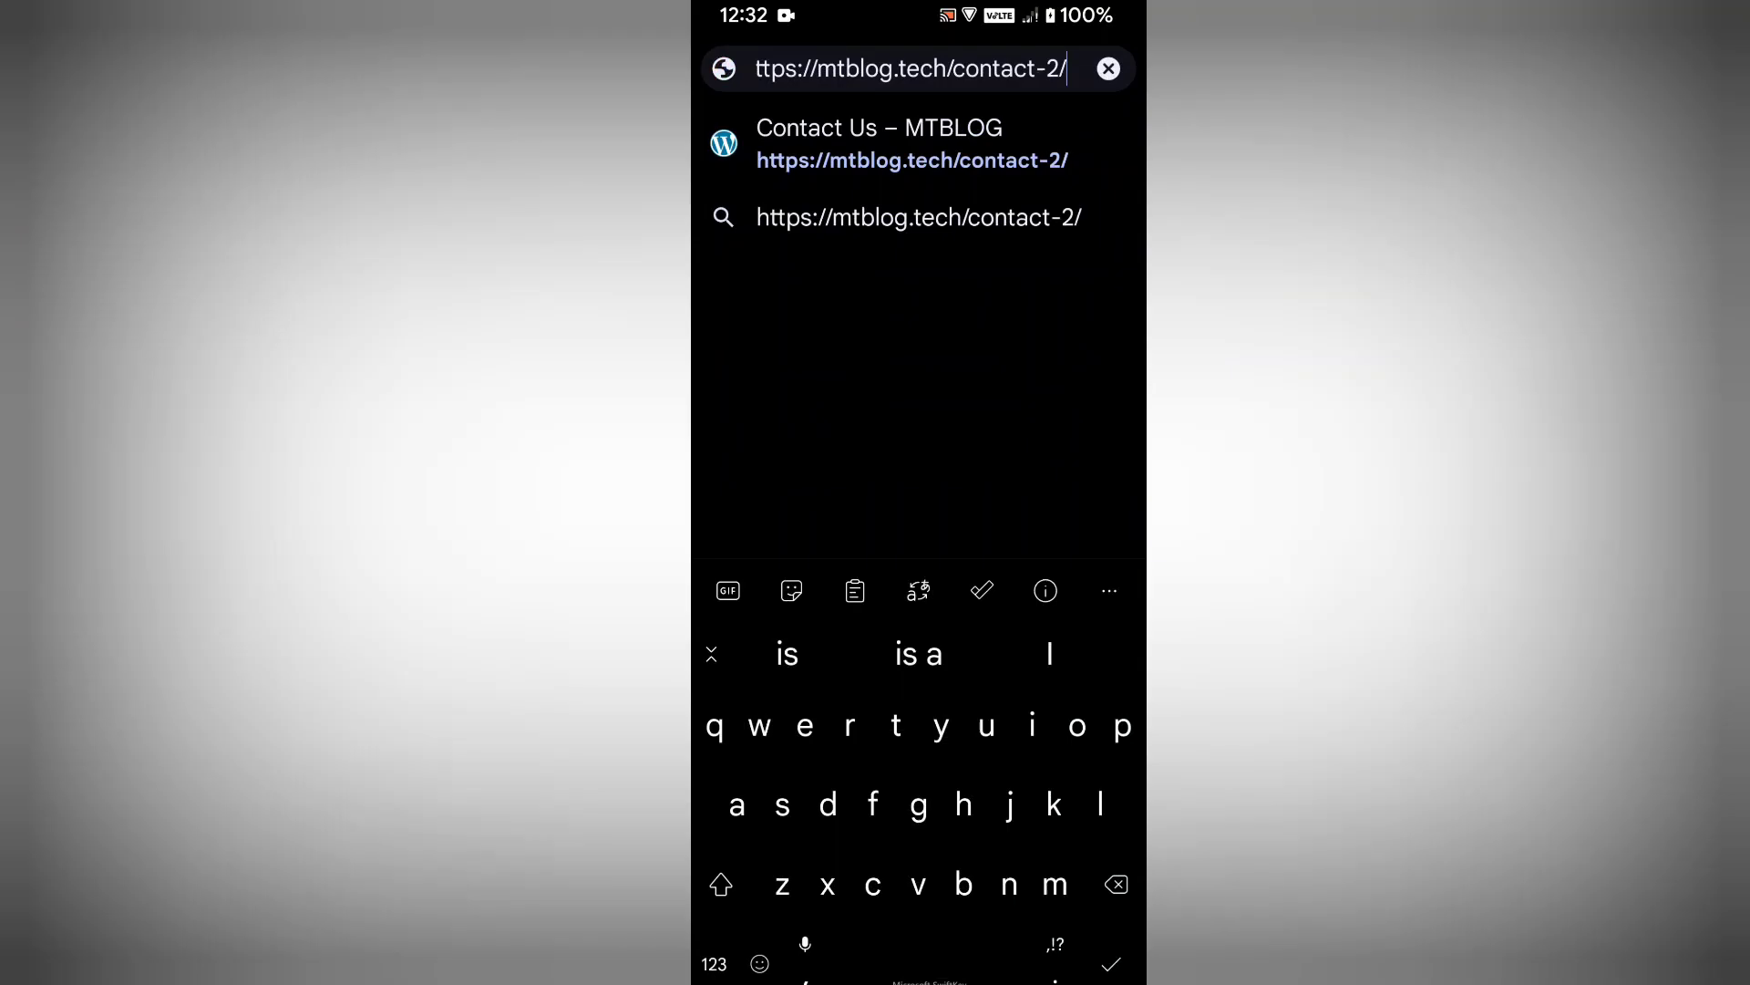
key(Return)
click(875, 69)
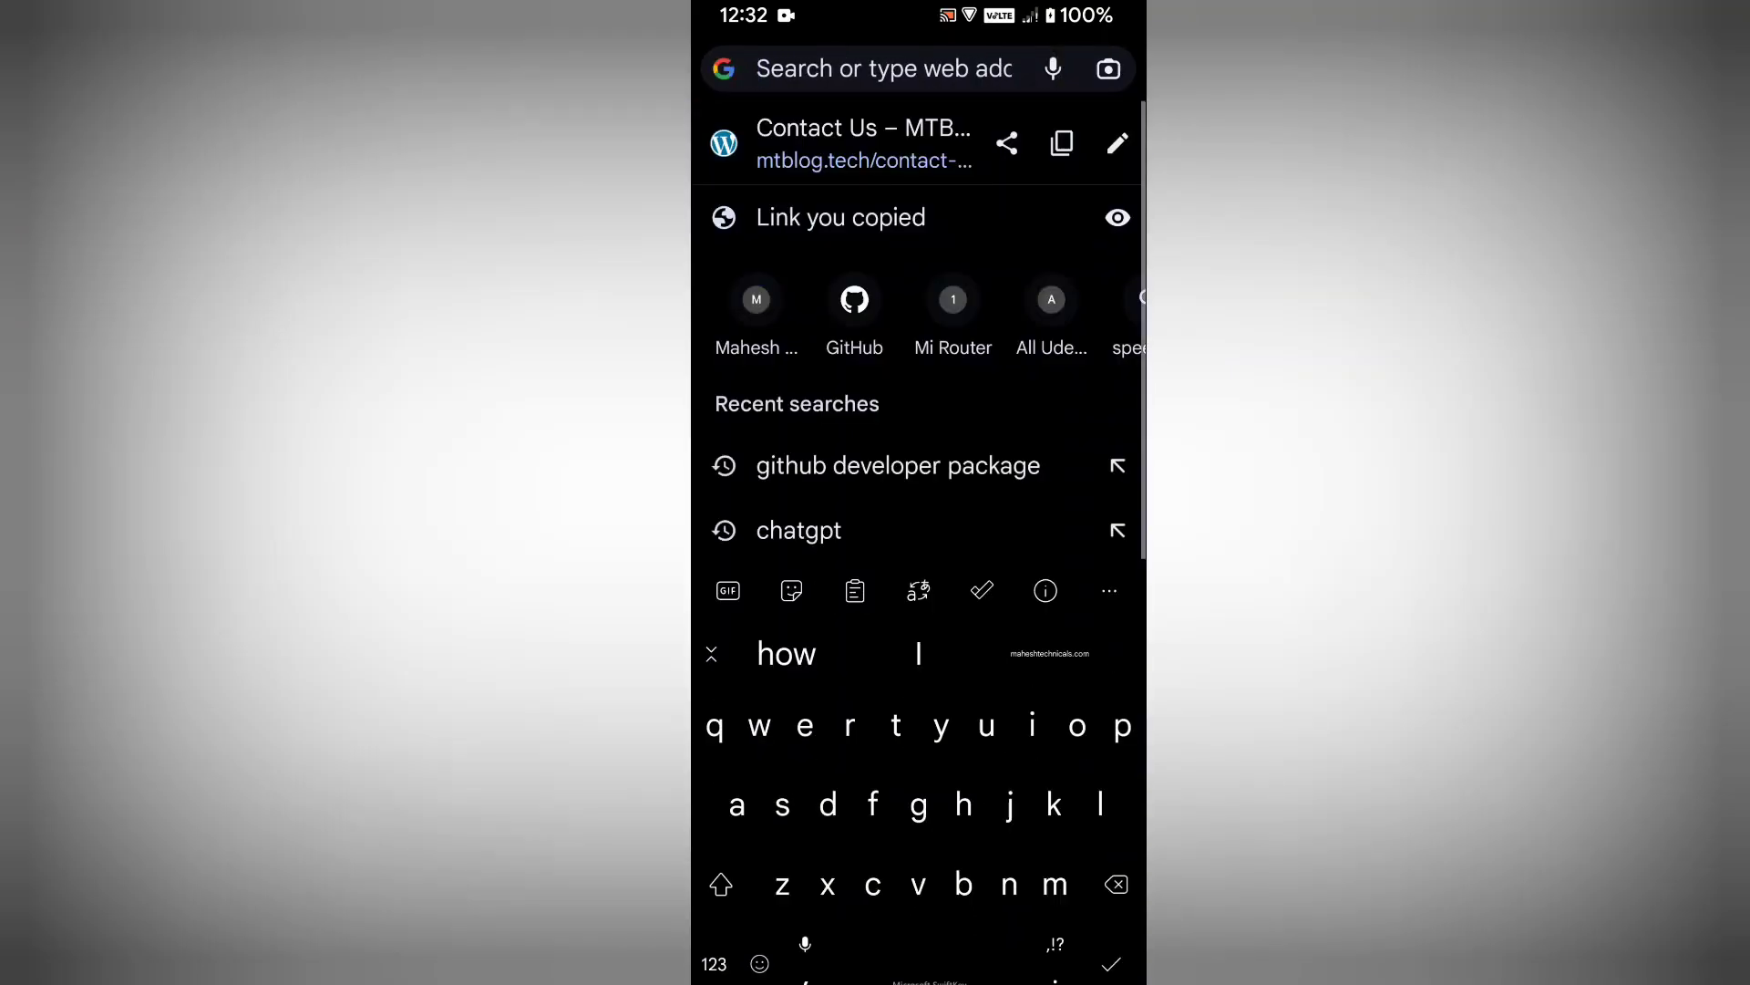
click(855, 591)
click(859, 661)
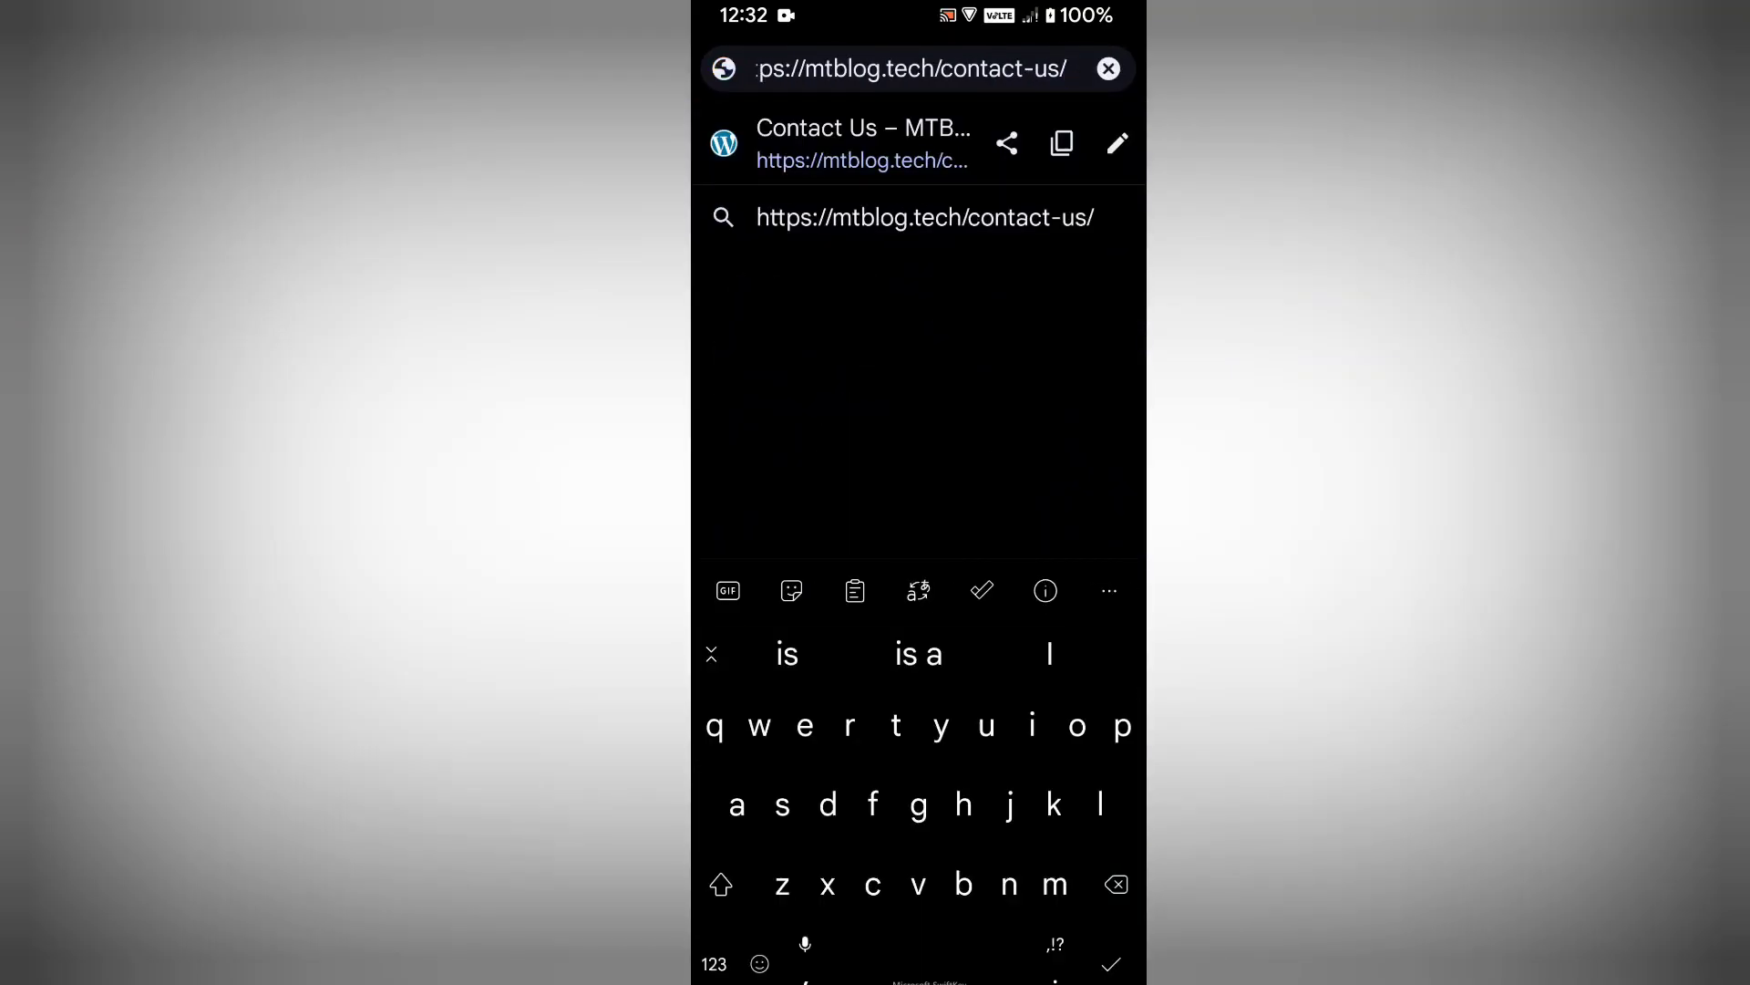
key(Return)
scroll(919, 616, down, 3)
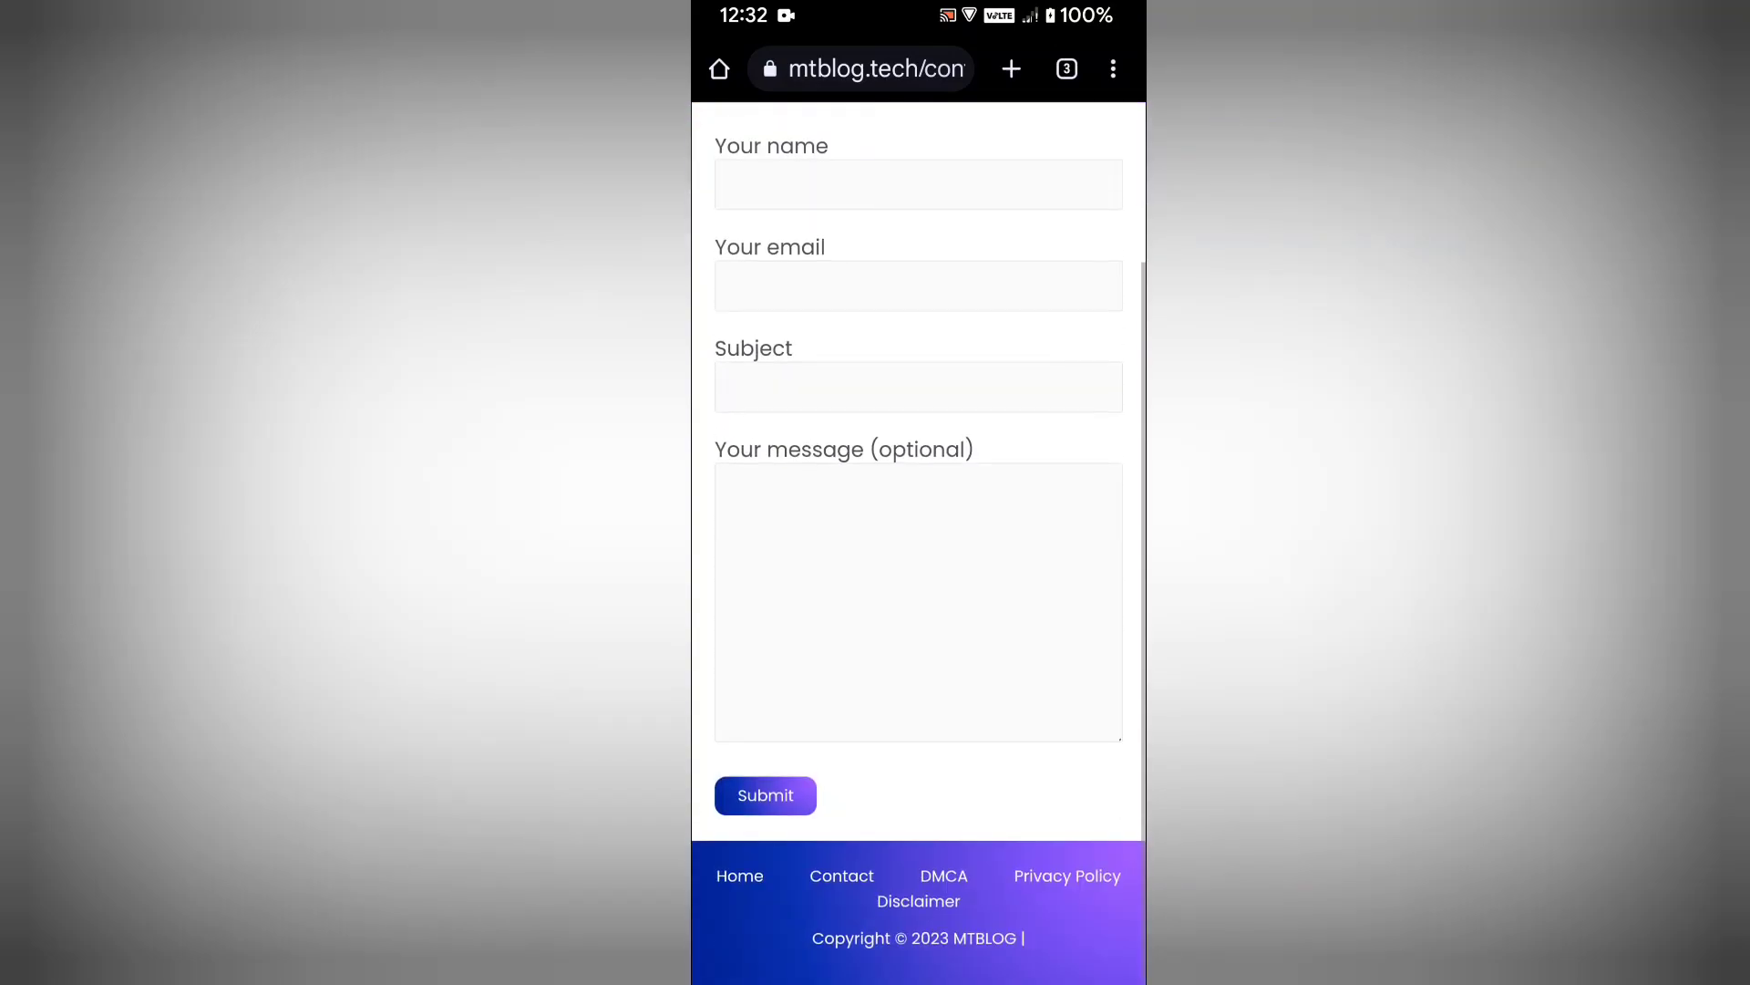
scroll(919, 616, up, 3)
drag(1121, 68, 766, 69)
scroll(920, 548, down, 4)
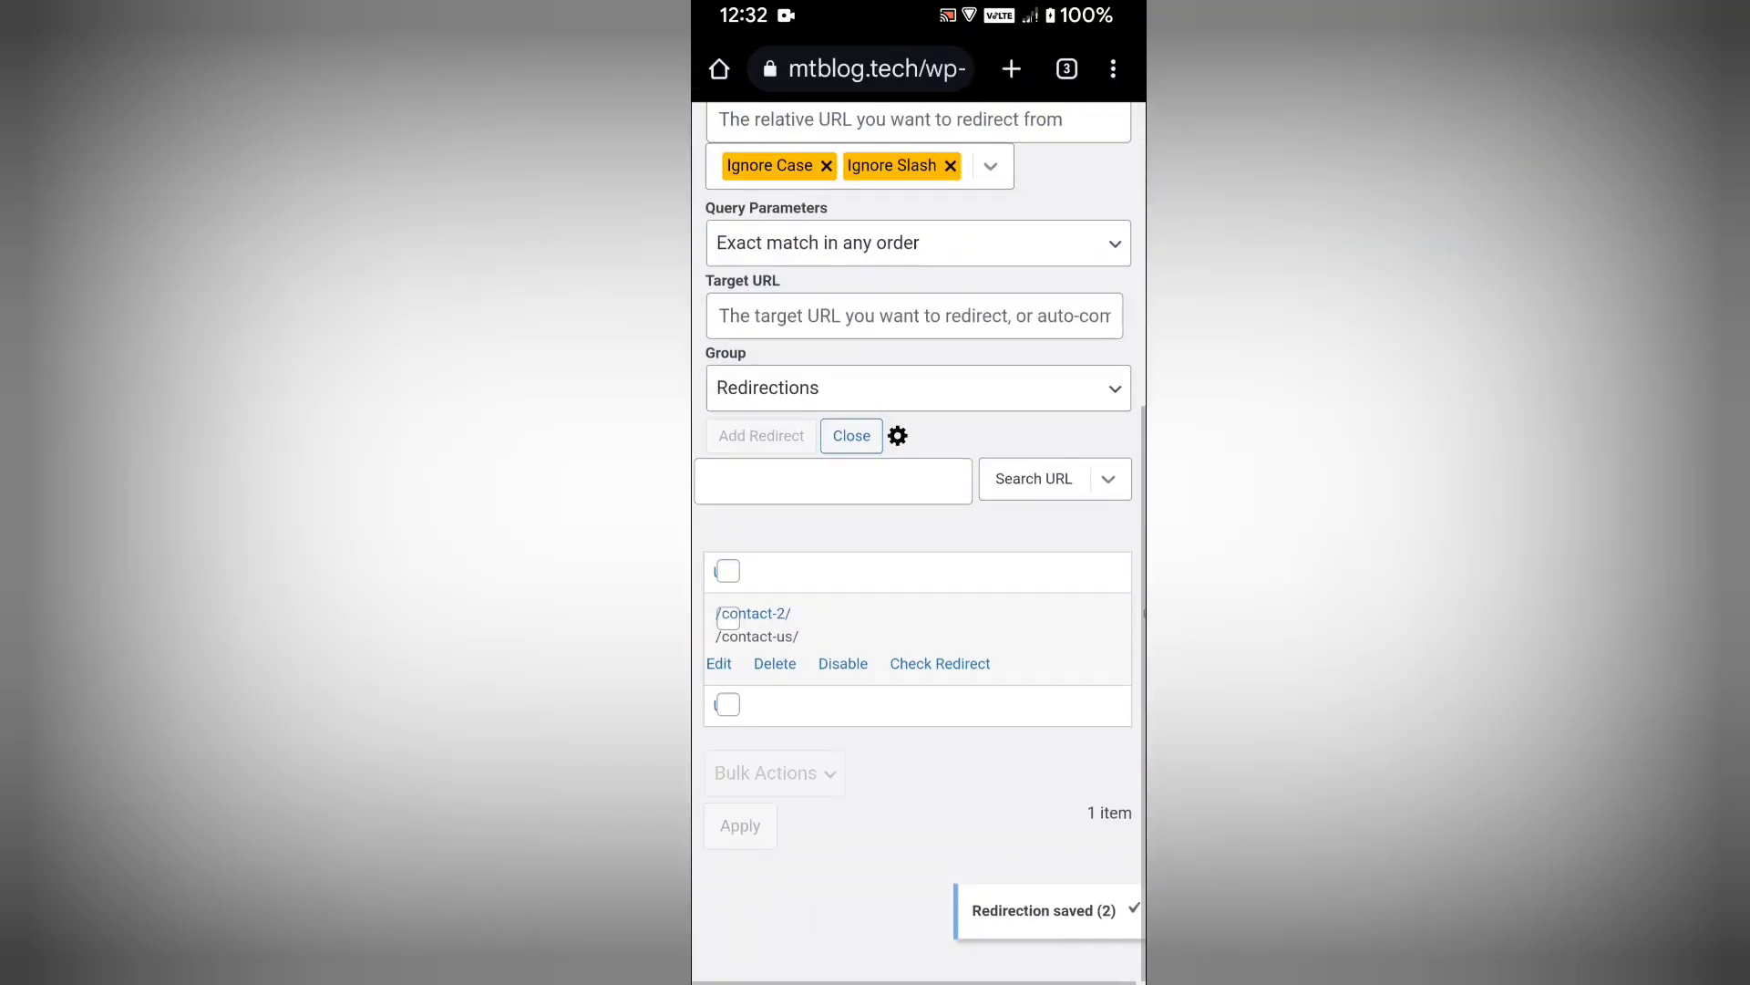
scroll(920, 547, up, 5)
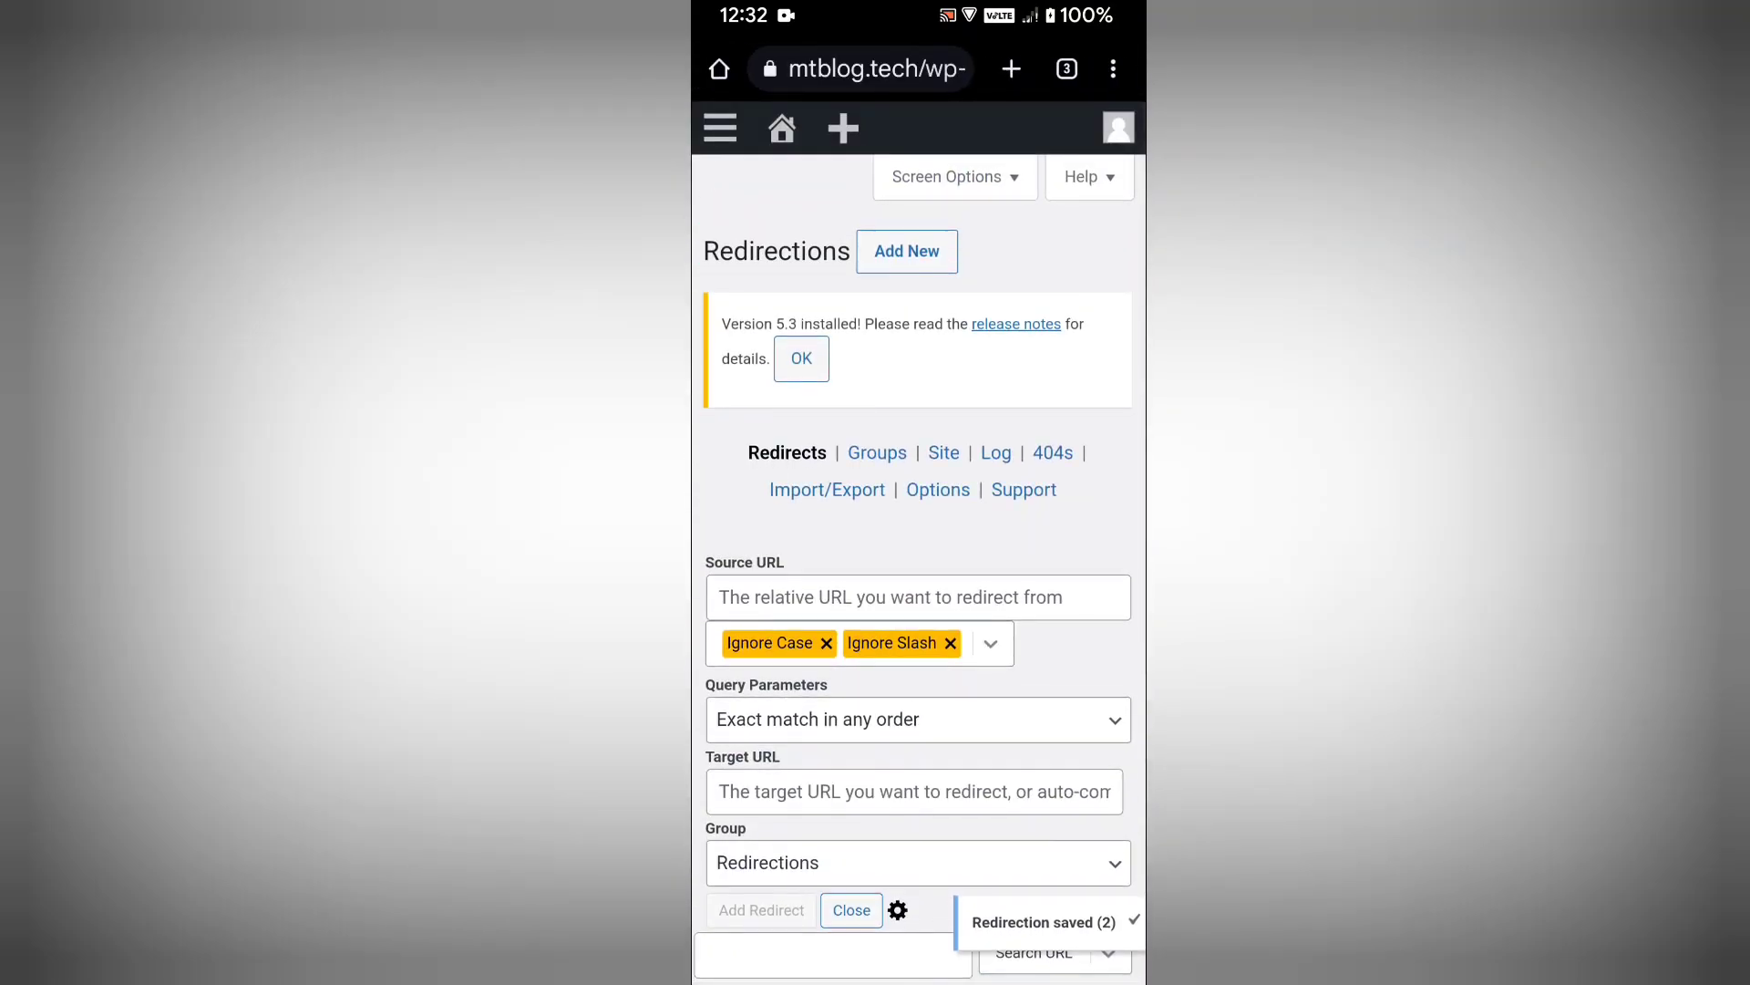
scroll(919, 547, down, 4)
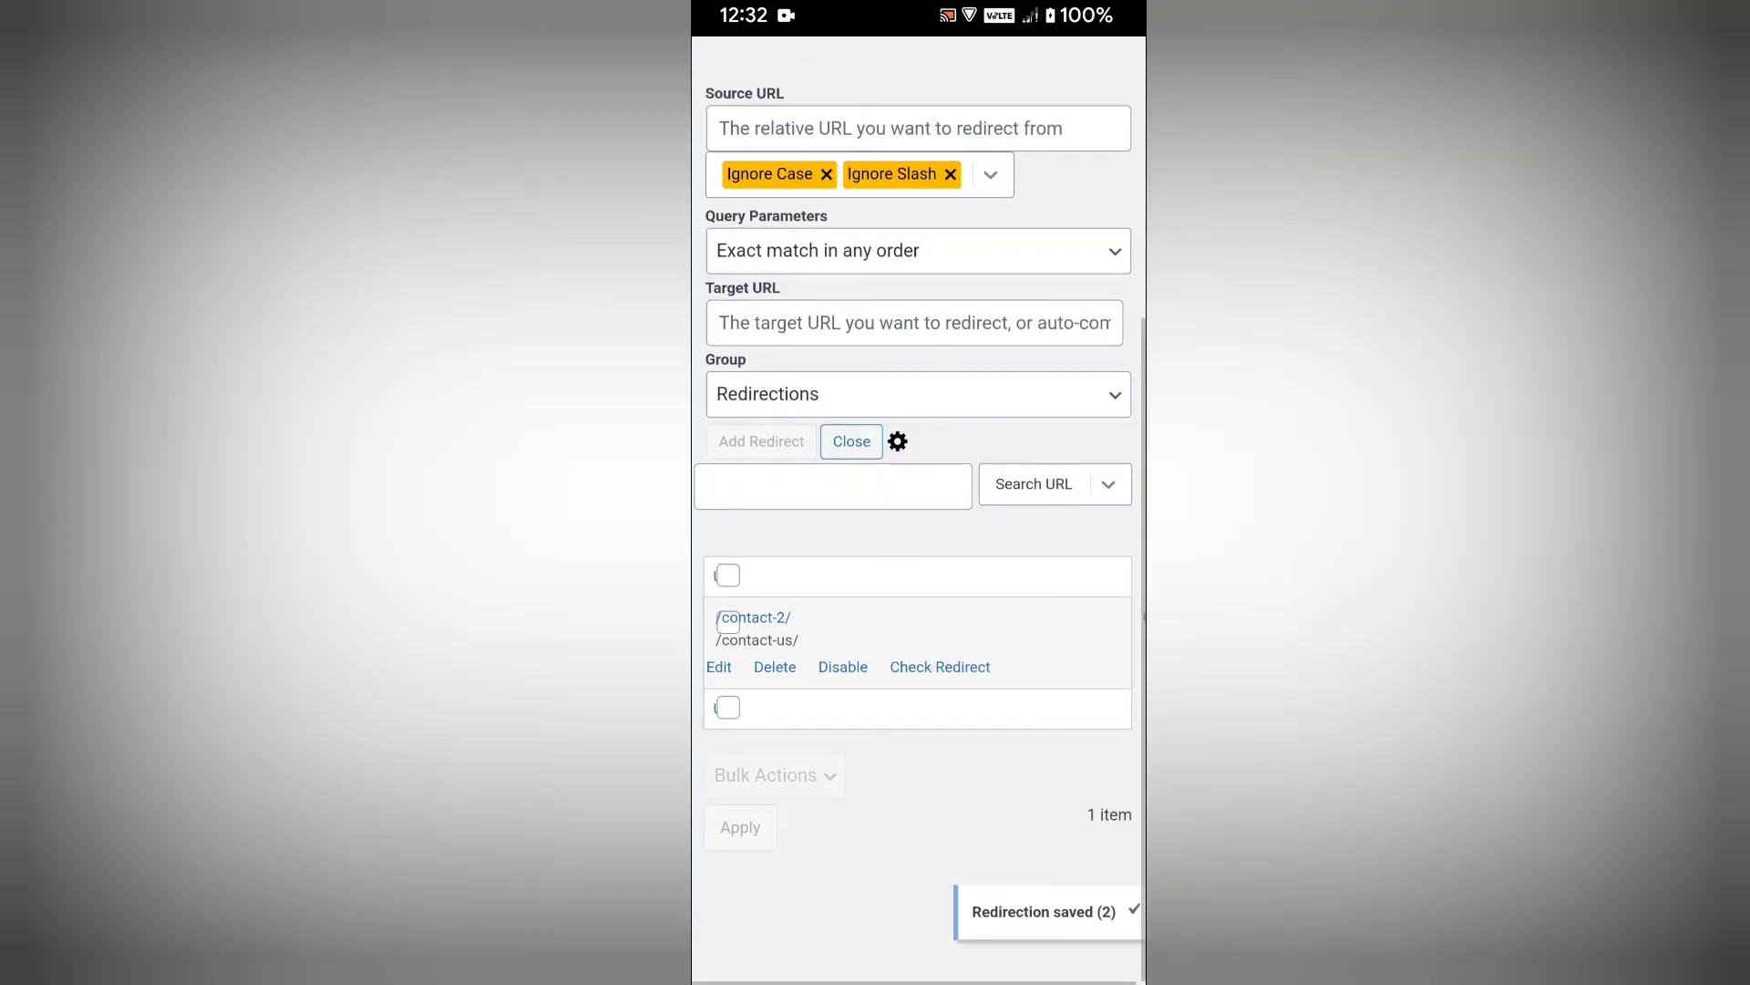
scroll(920, 548, up, 4)
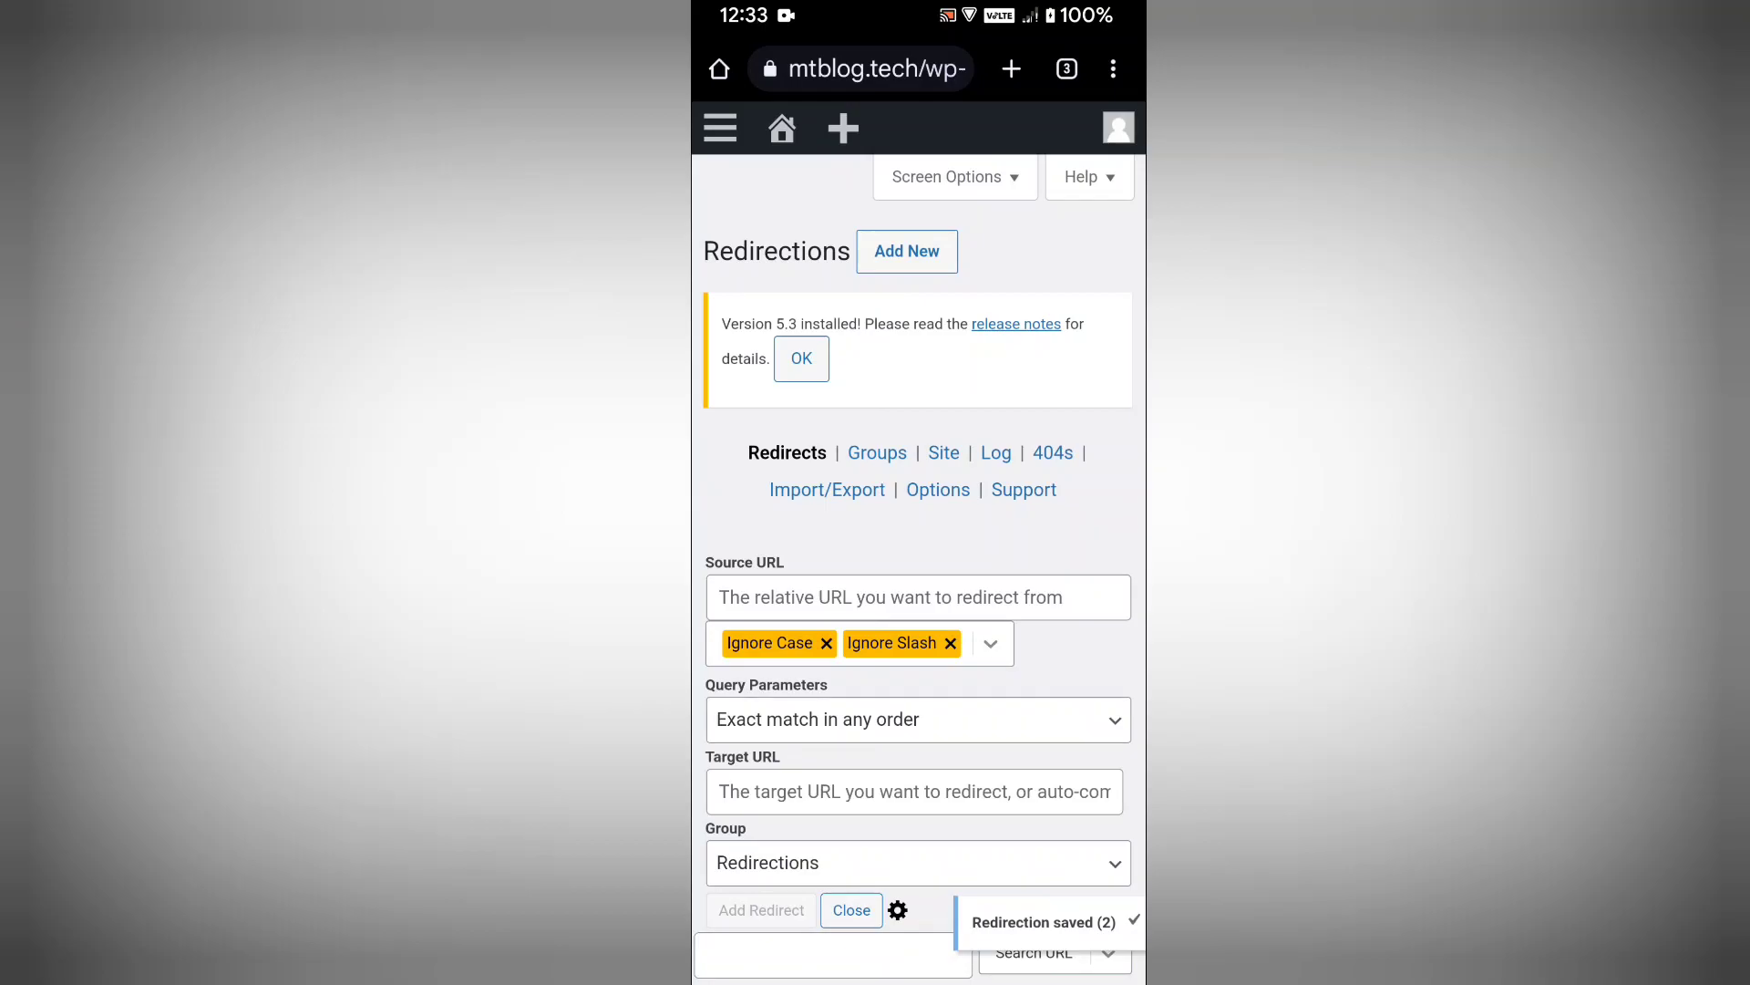
Leave Chrome via the Home gesture and land on the Android home screen
key(Home)
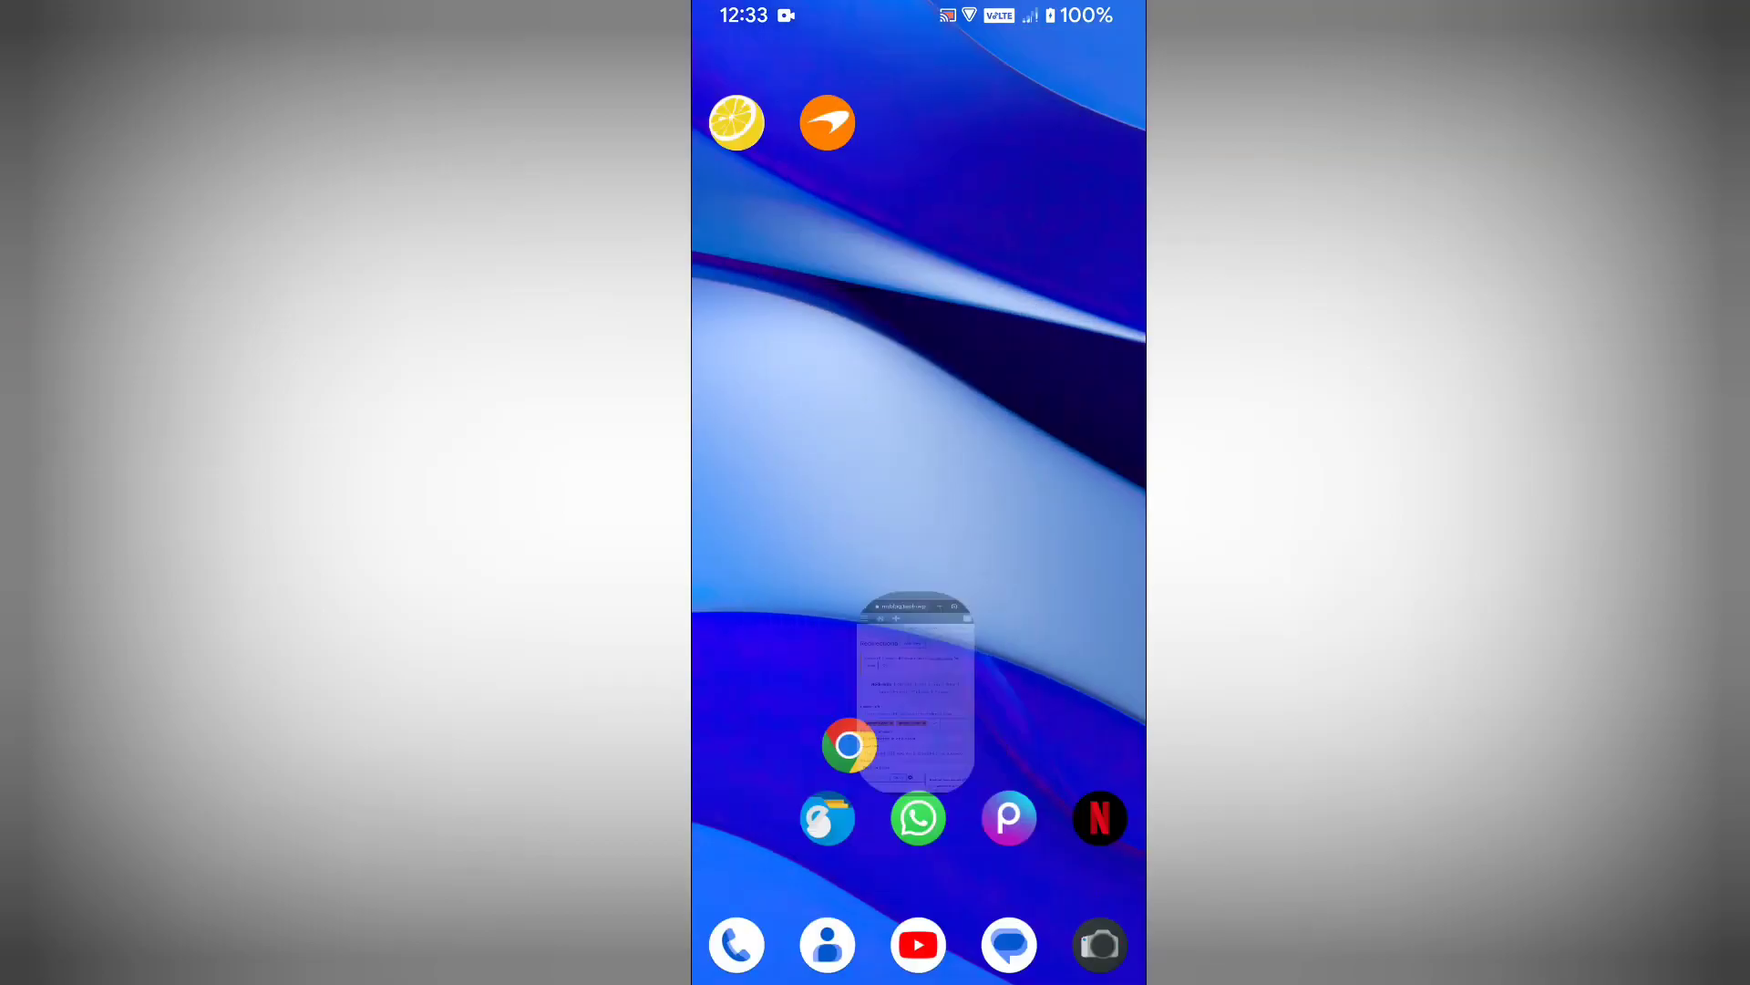